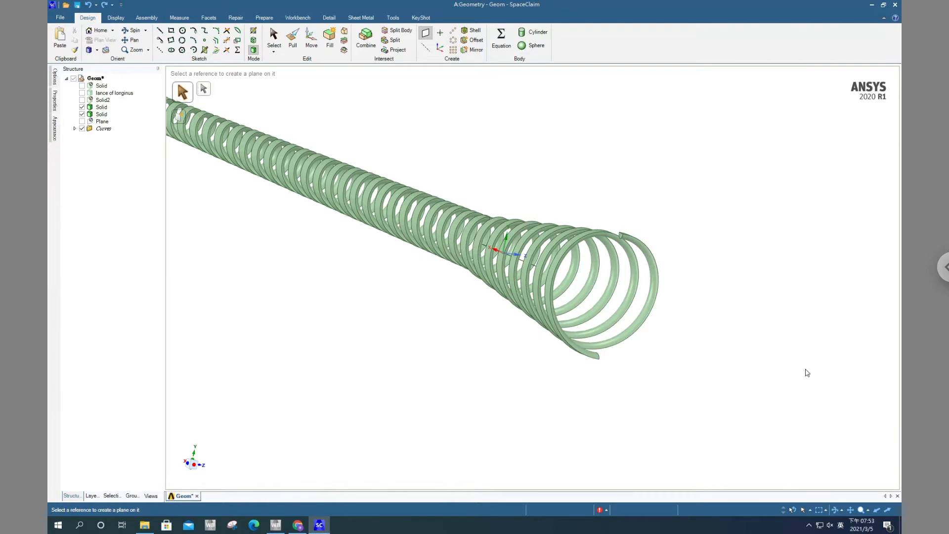
Create a reference plane through the origin axis near the flared end of the double coil.
middle_click_drag(842, 490, 605, 321, "shift")
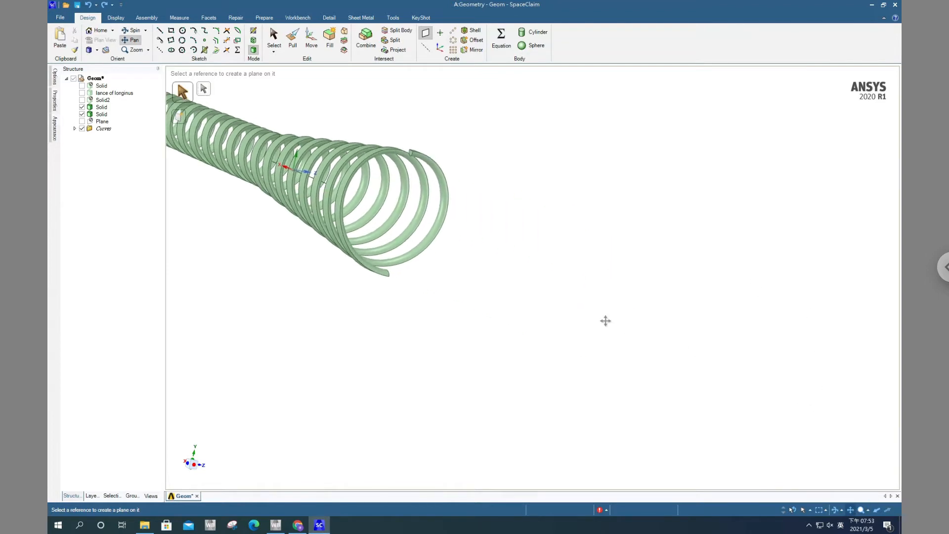
middle_click_drag(533, 259, 626, 286, "shift")
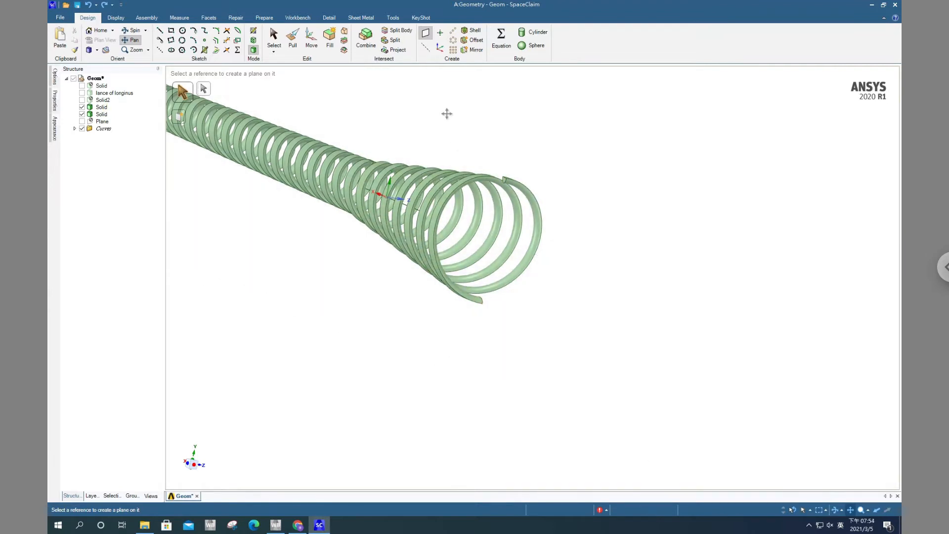
left_click(425, 33)
left_click(406, 206)
mouse_move(578, 205)
middle_mouse_down()
mouse_move(566, 206)
mouse_move(601, 204)
mouse_move(582, 224)
middle_mouse_up()
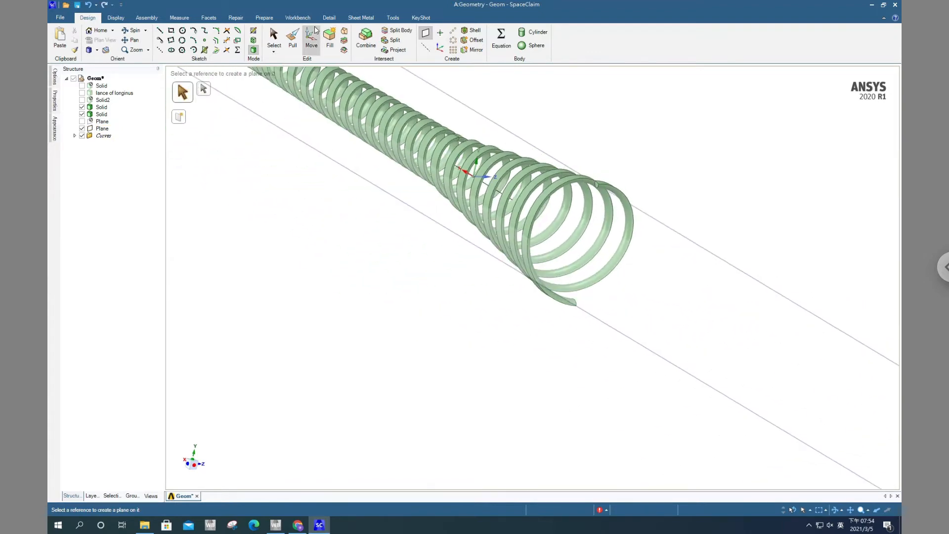
Rotate the new plane 90° about the coil's long axis.
left_click(311, 40)
left_click(702, 247)
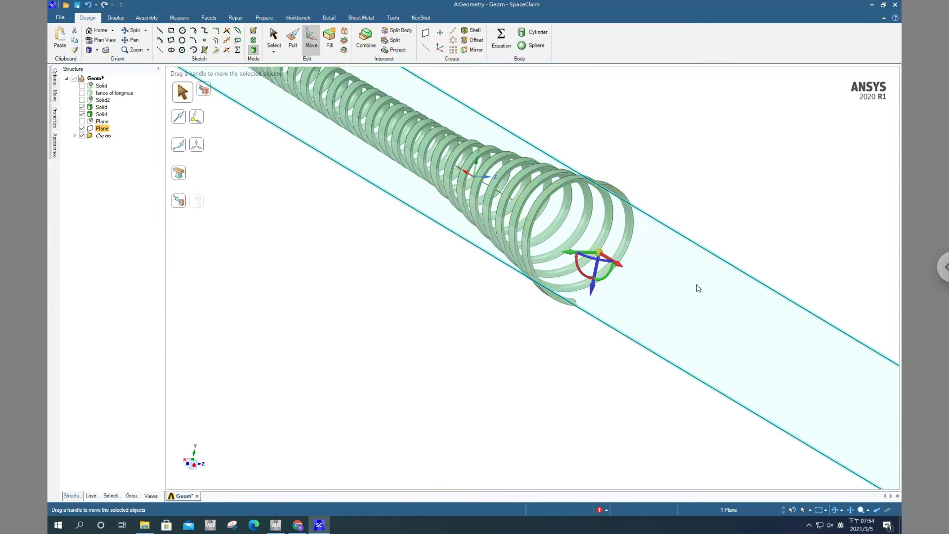
middle_click_drag(705, 290, 637, 268)
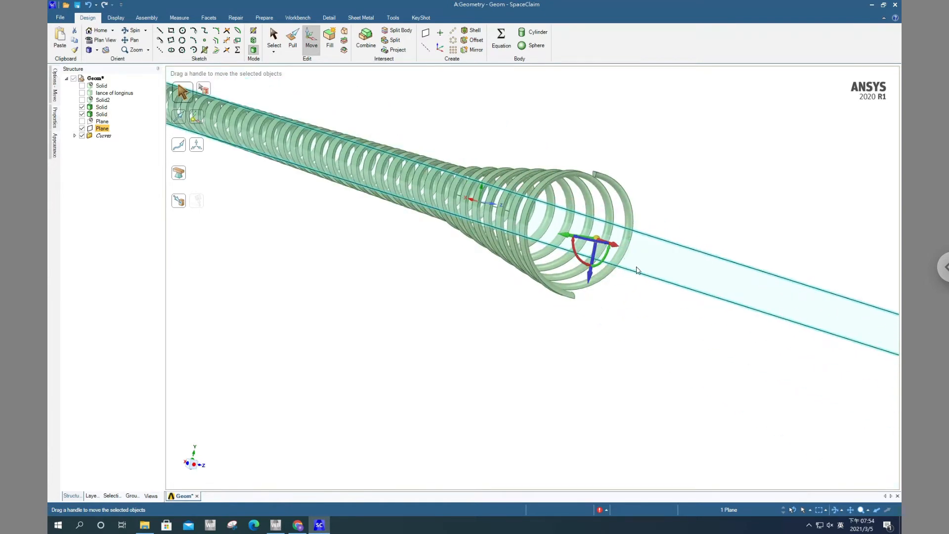
left_click(579, 258)
type("90")
key("Return")
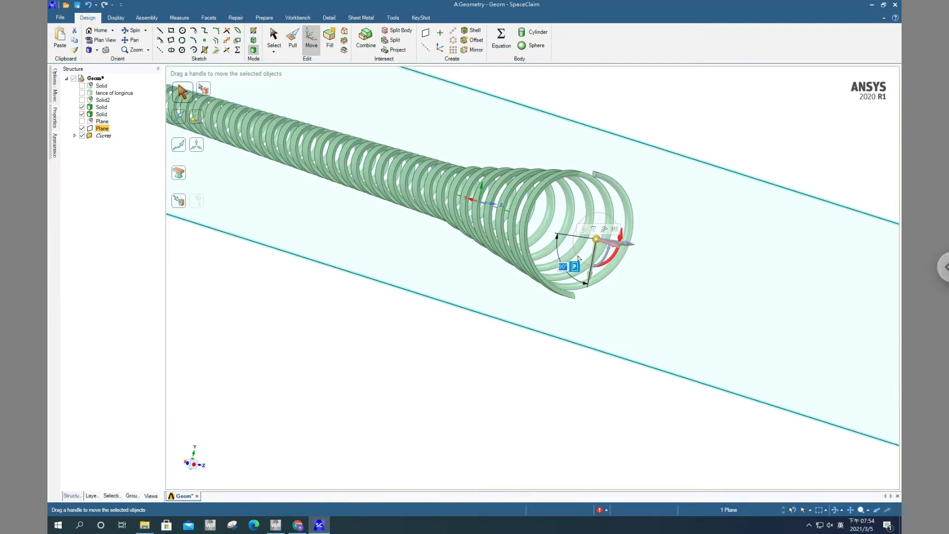
left_click(715, 133)
mouse_move(675, 199)
middle_mouse_down()
mouse_move(673, 207)
mouse_move(691, 203)
mouse_move(674, 196)
mouse_move(672, 206)
middle_mouse_up()
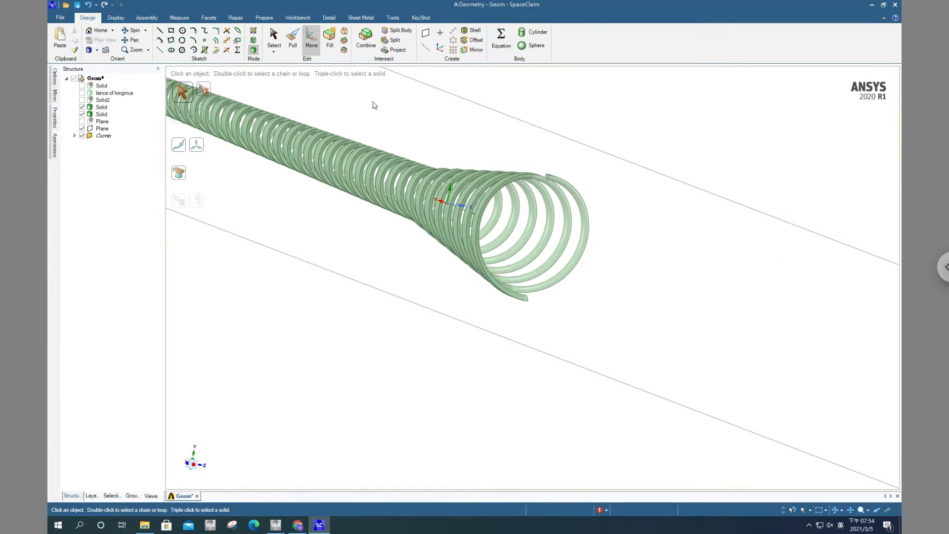
Start a line sketch on the rotated plane in plan view, with the coil's flared end in sight.
left_click(274, 37)
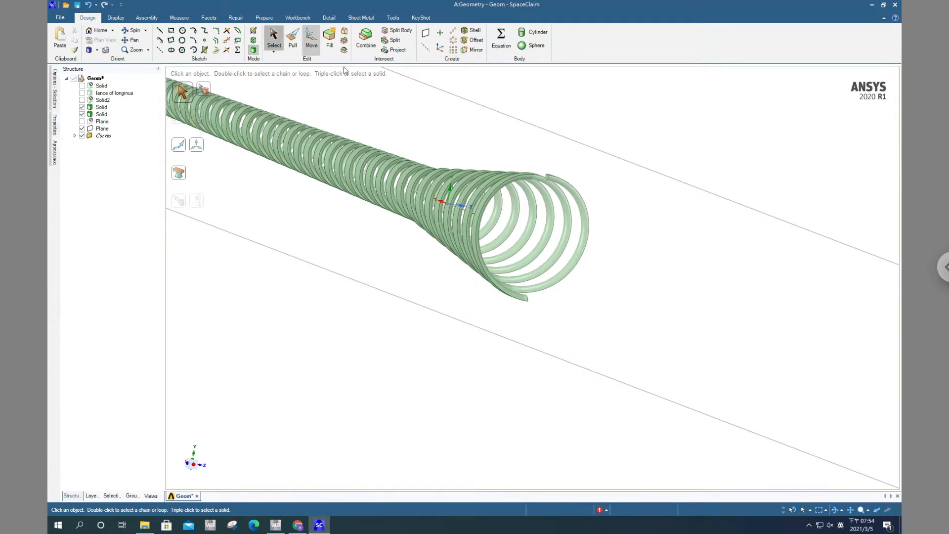
left_click(685, 185)
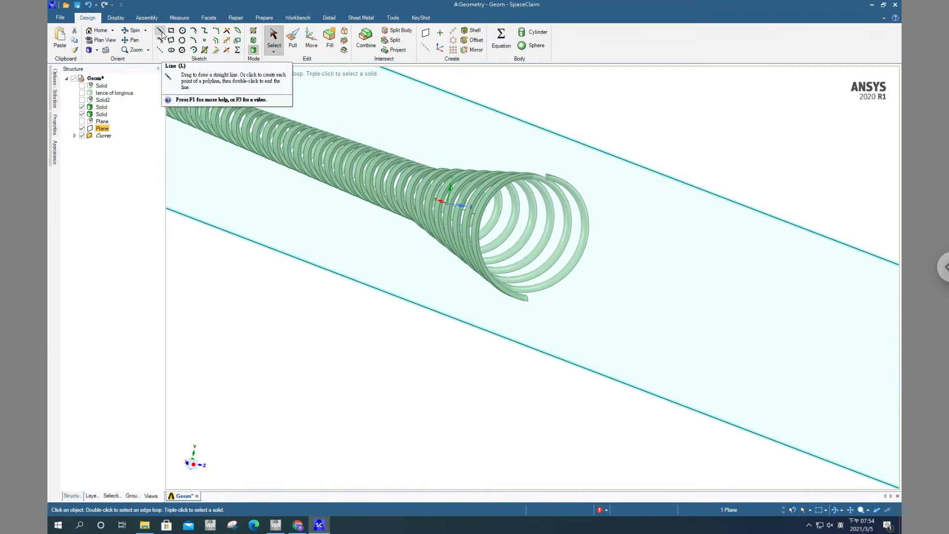
left_click(161, 32)
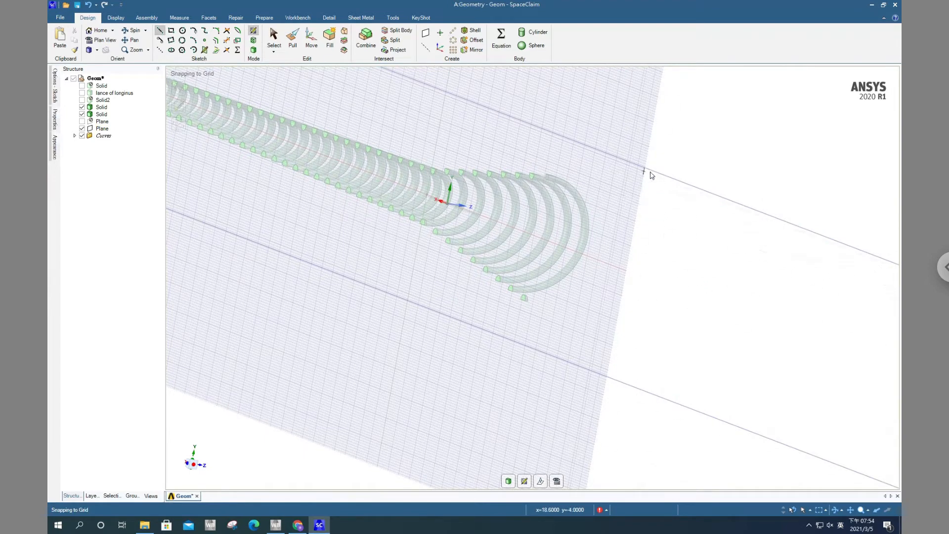
left_click(557, 480)
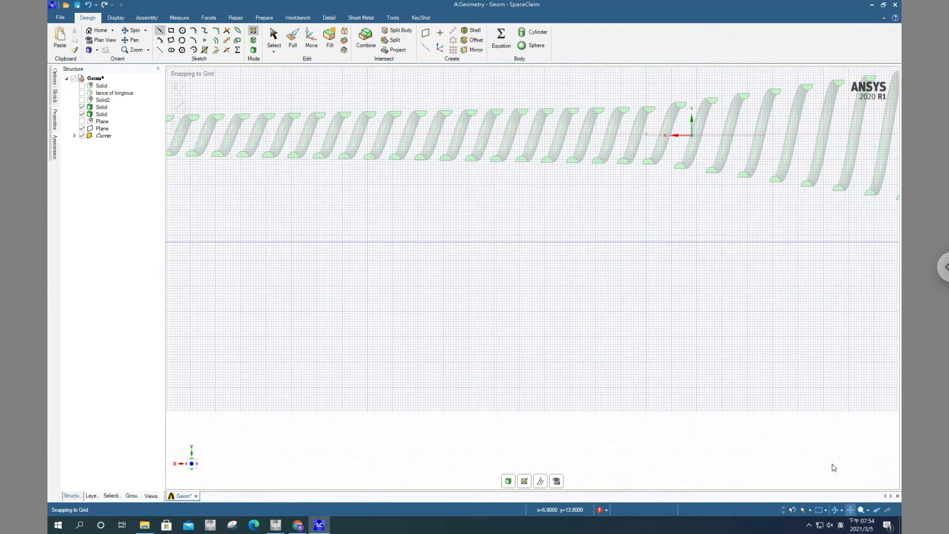
left_click(850, 509)
left_click_drag(853, 297, 373, 436)
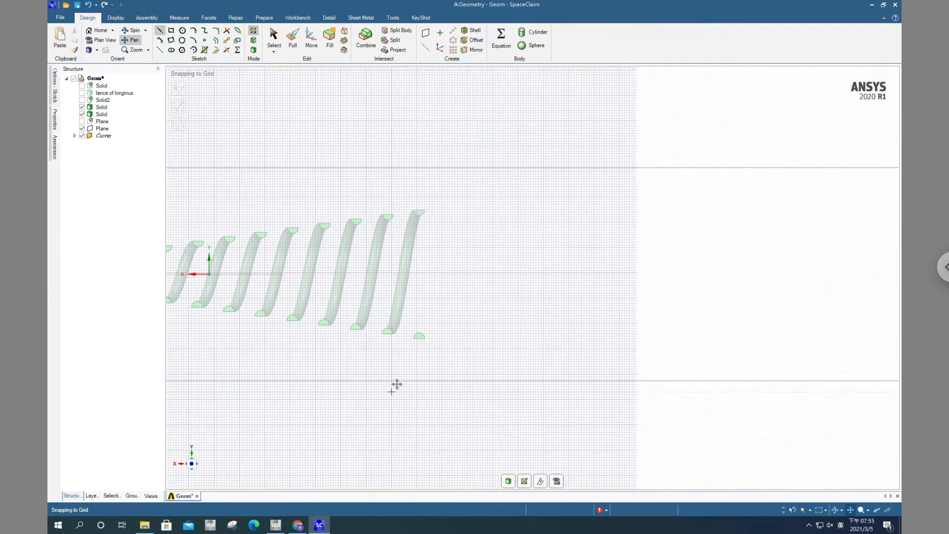
key("Escape")
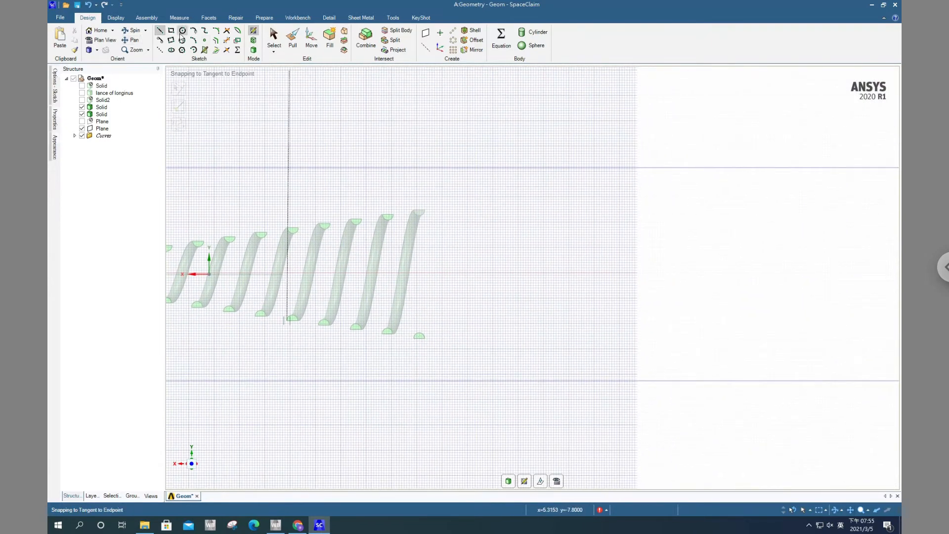
Sketch a vertical line about 1.85 mm long, rising from beside the upper section of the coil's last turn.
left_click(438, 213)
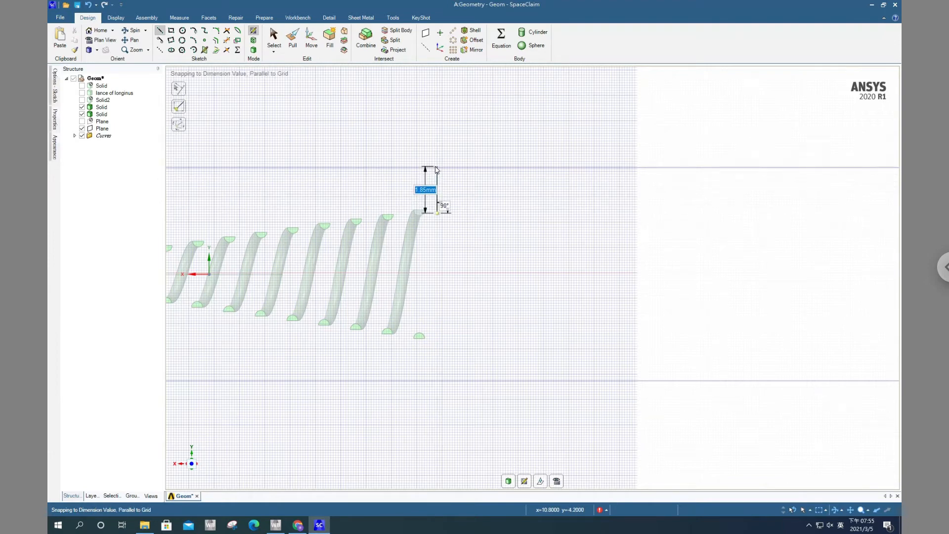
left_click(437, 169)
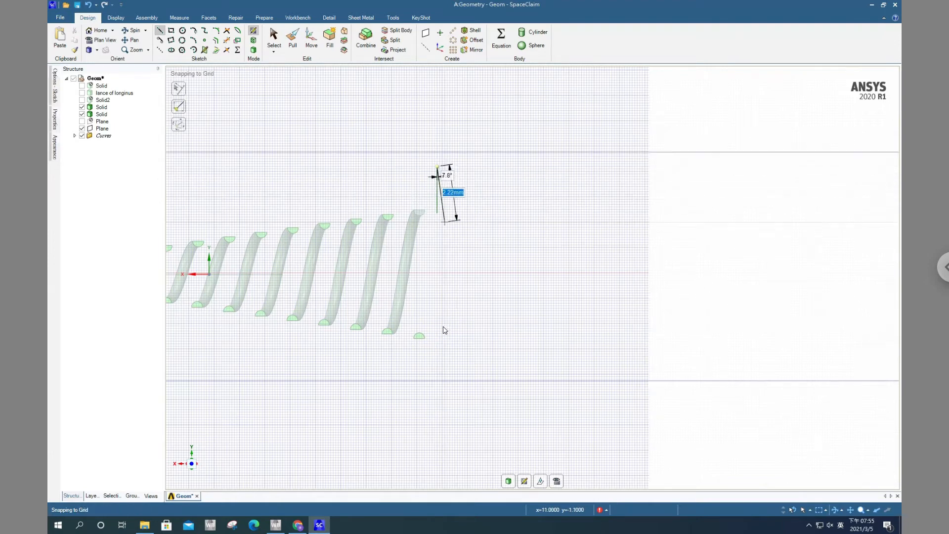
key("Escape")
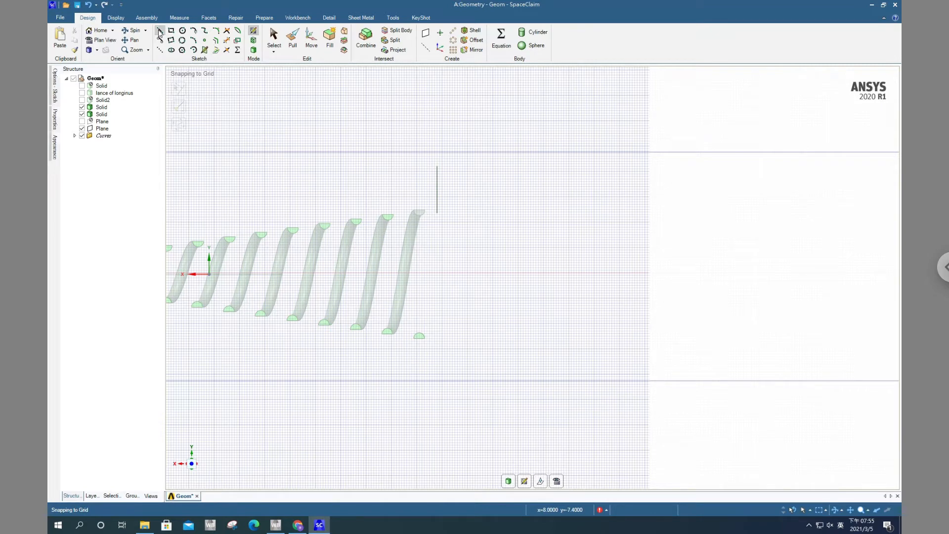
Sketch a concave spline about 4 mm wide from the vertical line's upper end, dipping and rising back to the same height.
left_click(204, 31)
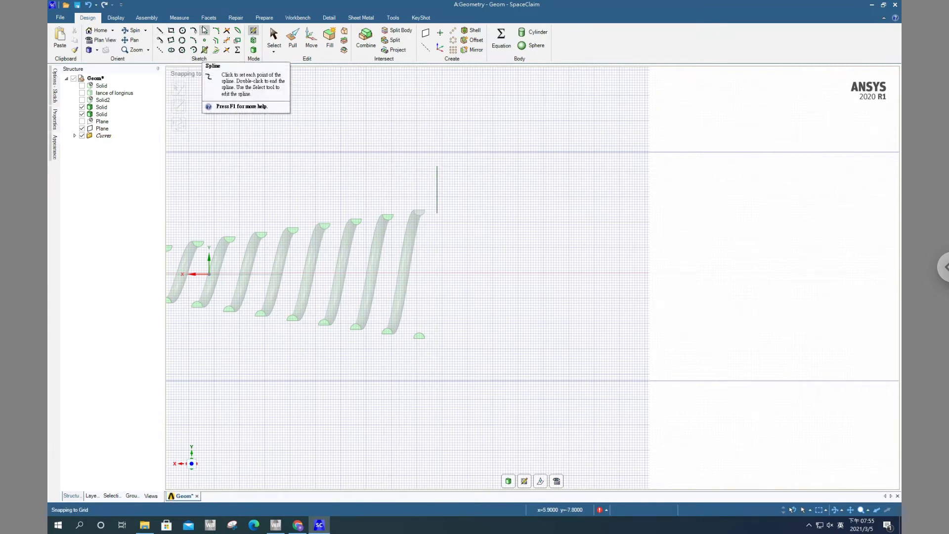
left_click(438, 168)
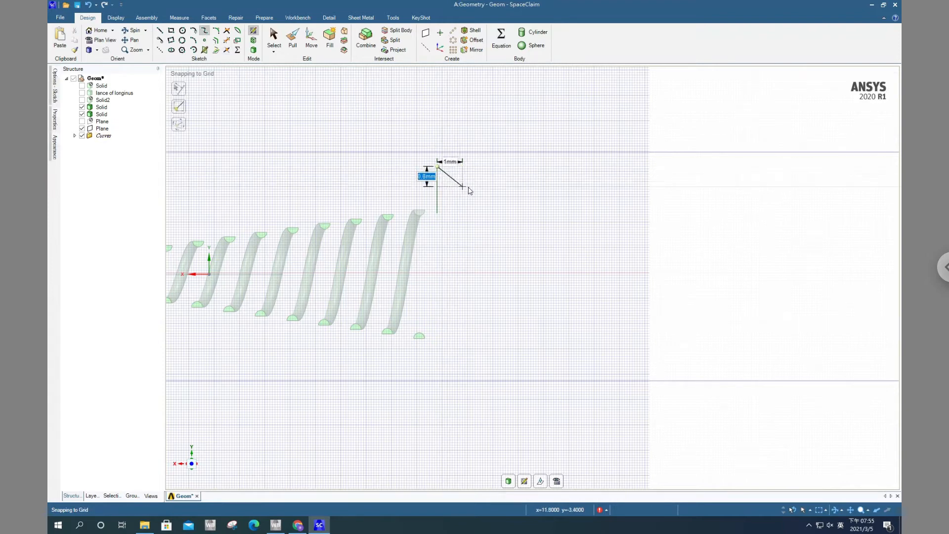
left_click(473, 191)
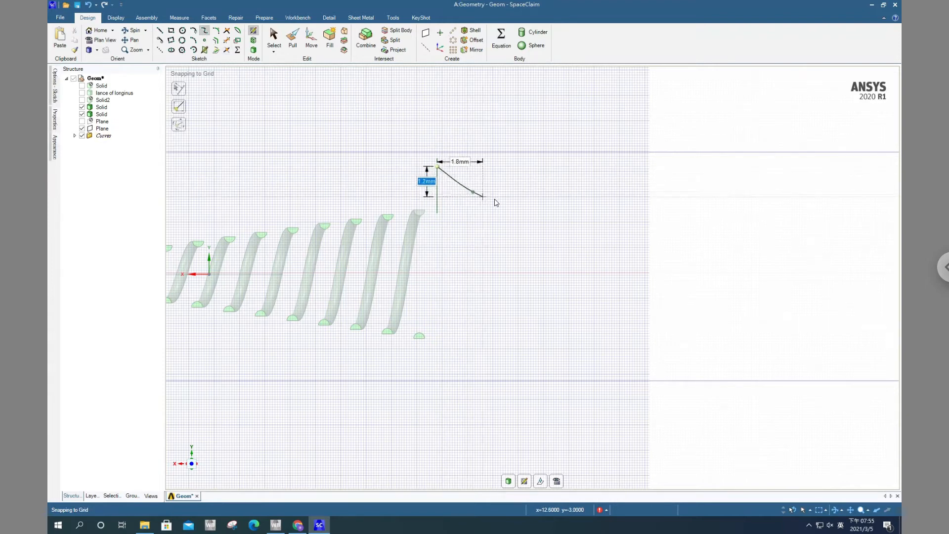
left_click(506, 197)
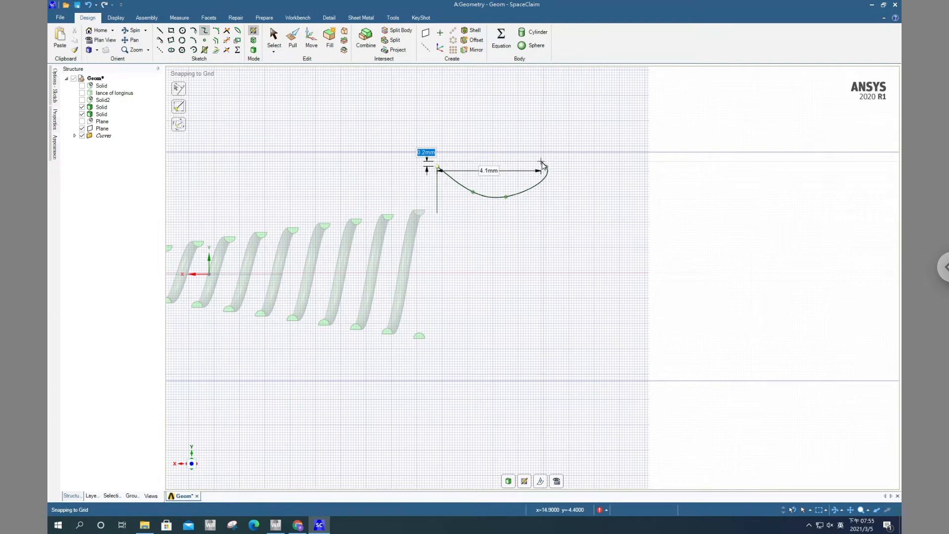
double_click(546, 166)
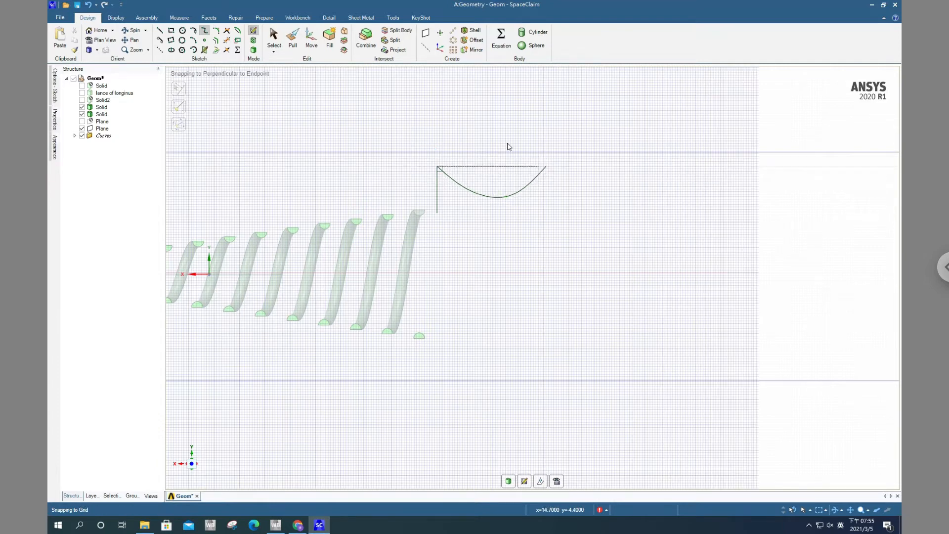
Sketch a second, wavy spline from the first spline's far end, about 20 mm long and ending about 1.9 mm below its start.
left_click(204, 31)
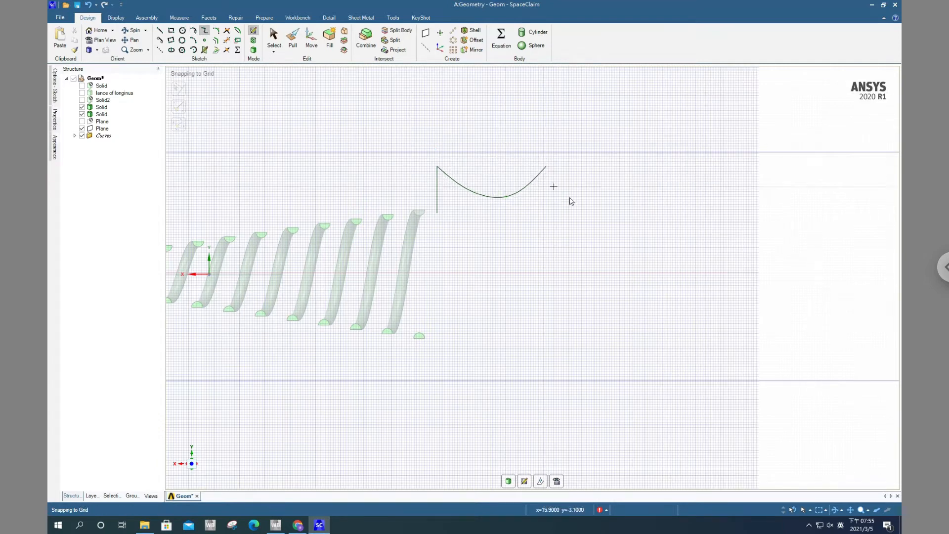
left_click(546, 168)
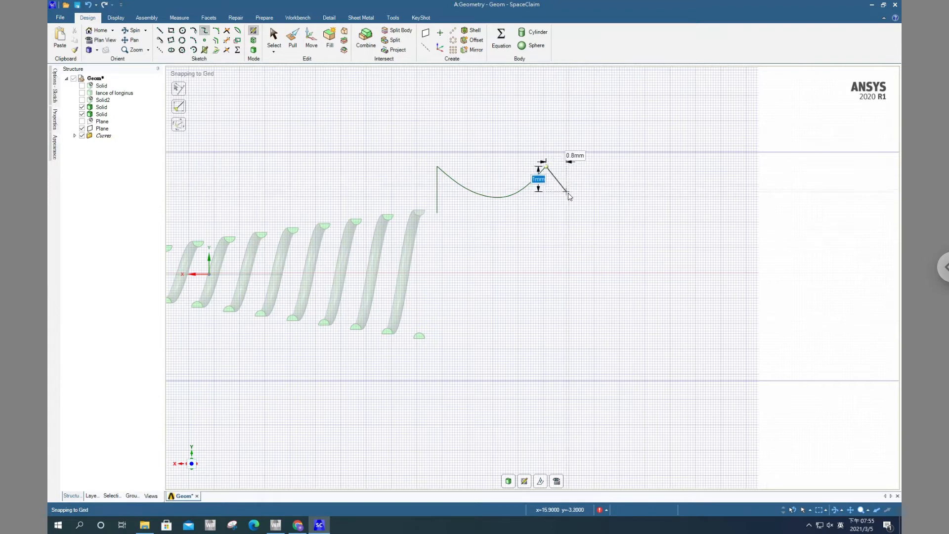
left_click(567, 192)
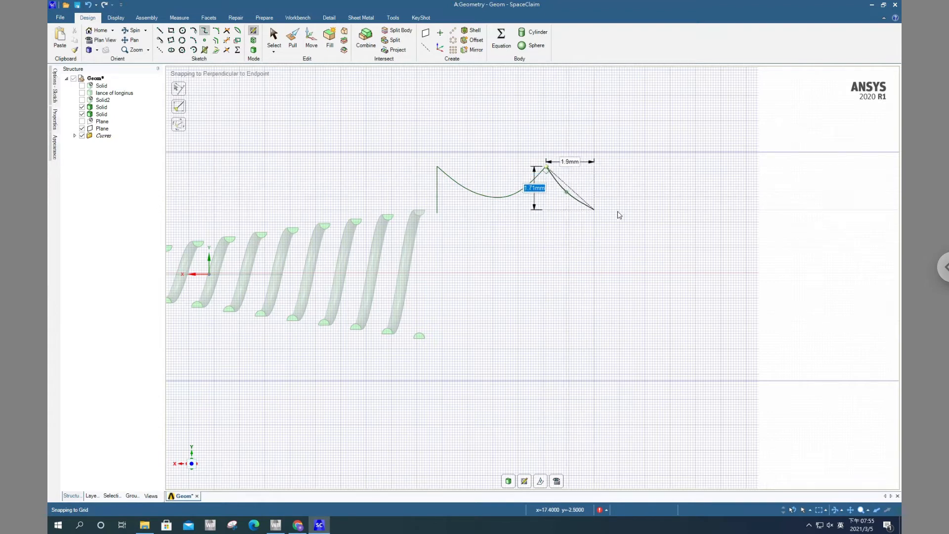
left_click(698, 194)
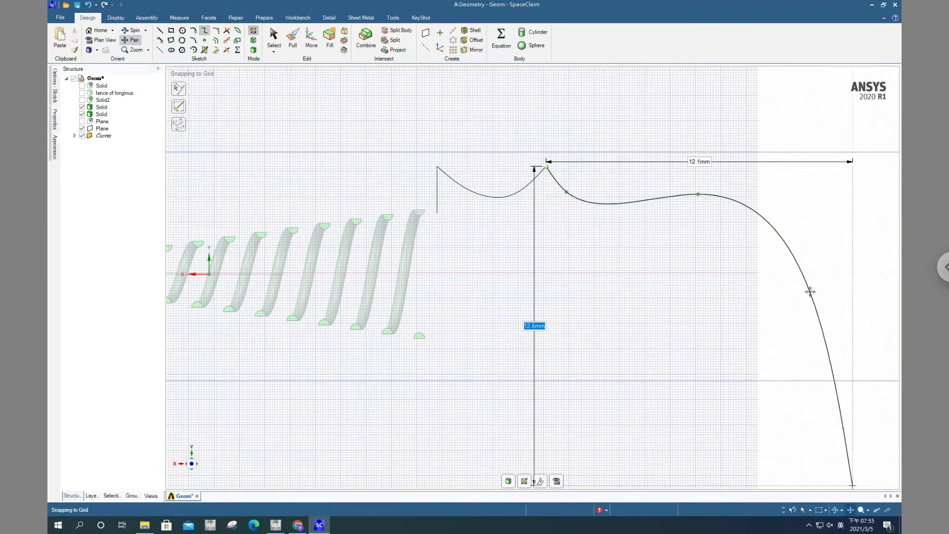
mouse_move(811, 291)
left_mouse_down()
mouse_move(636, 362)
mouse_move(568, 348)
mouse_move(605, 315)
left_mouse_up()
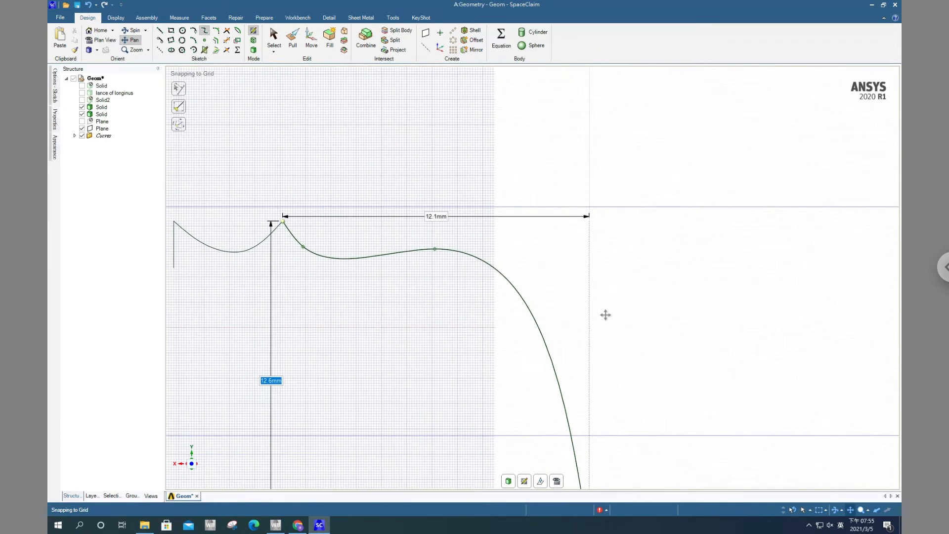
key("Escape")
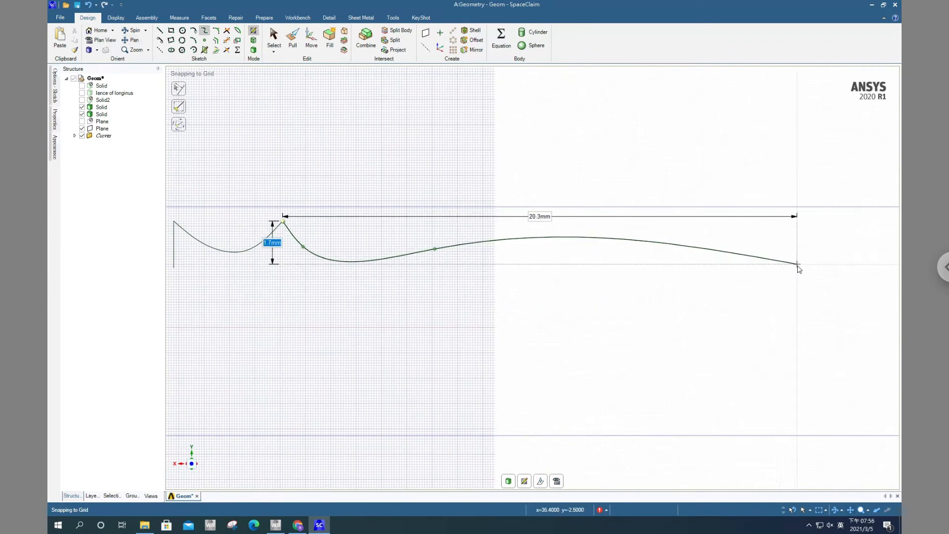
left_click(803, 270)
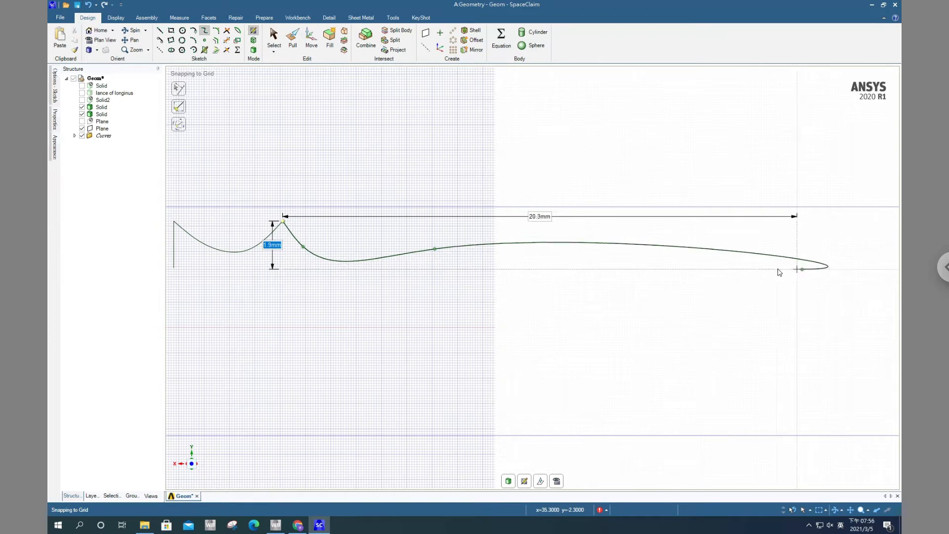
key("Escape")
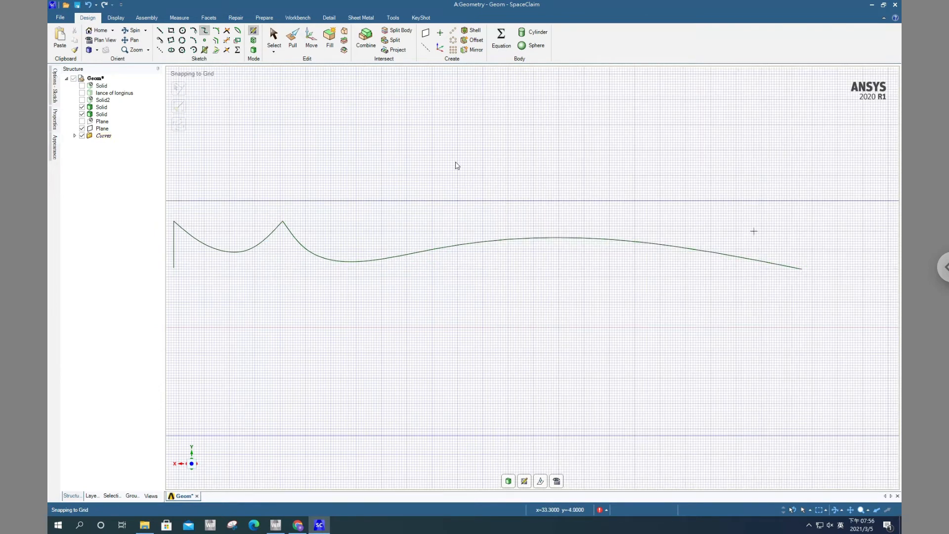
left_click(204, 33)
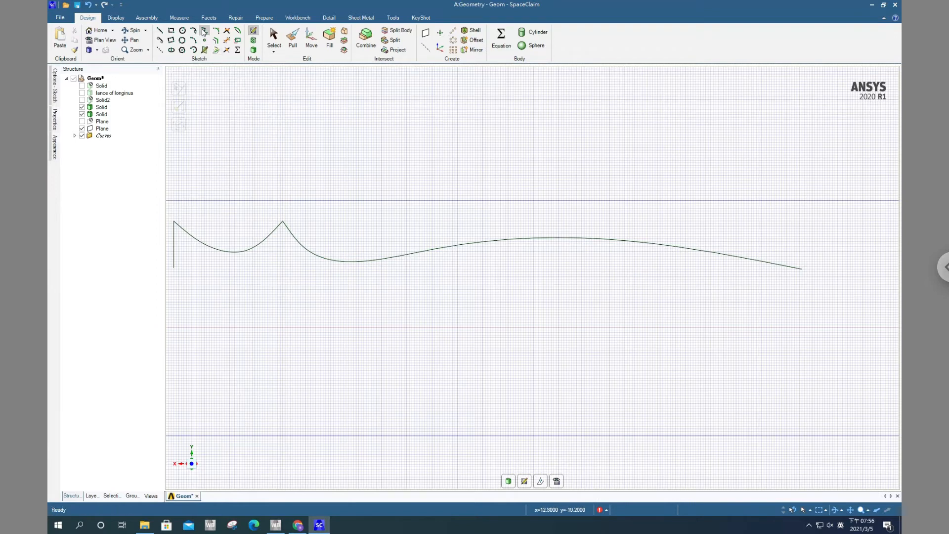
left_click(803, 269)
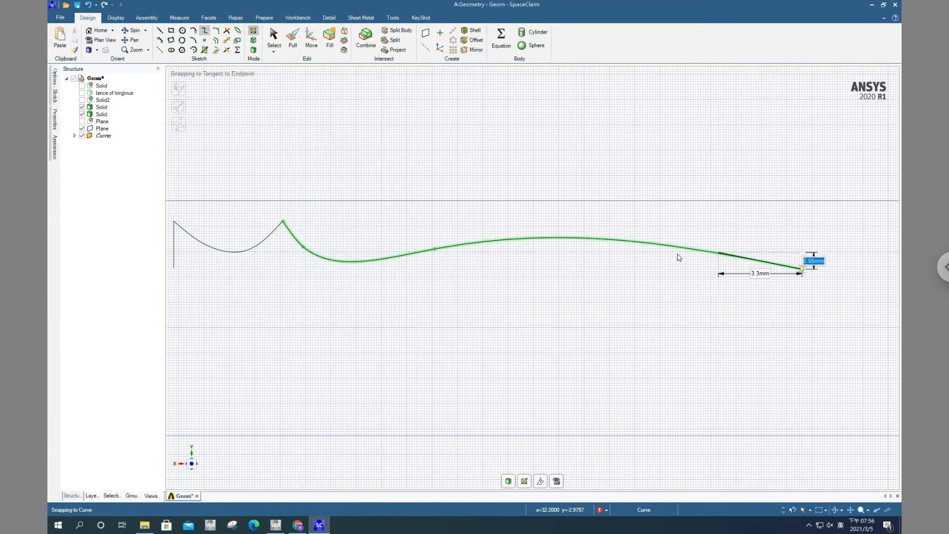
left_click(598, 255)
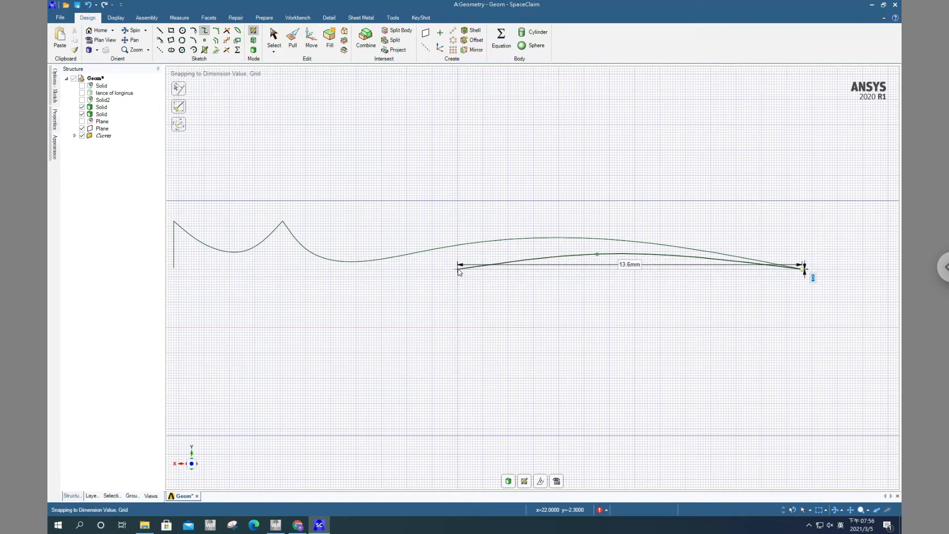
key("Escape")
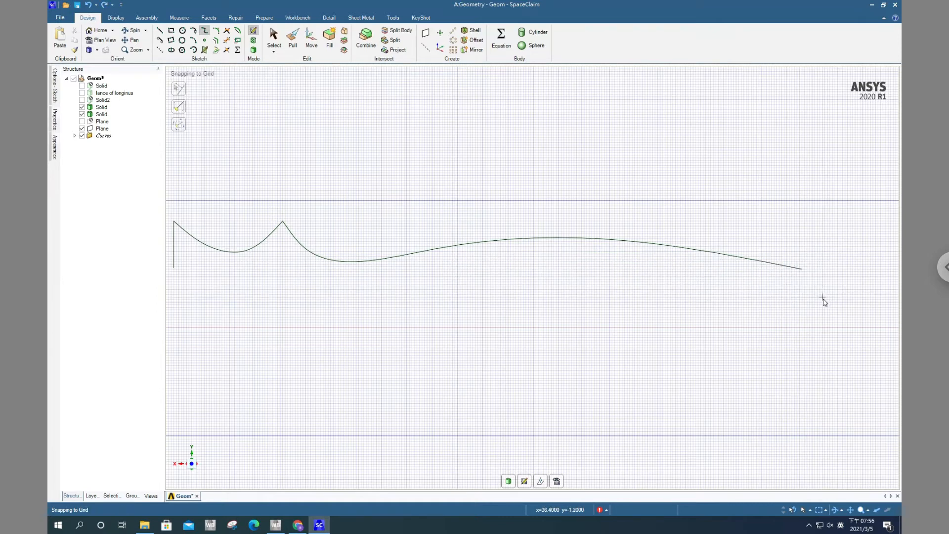
Reopen the long spline by undoing its completion and extend its end to about 23.9 mm across and 3.4 mm below its start.
key("ctrl+z")
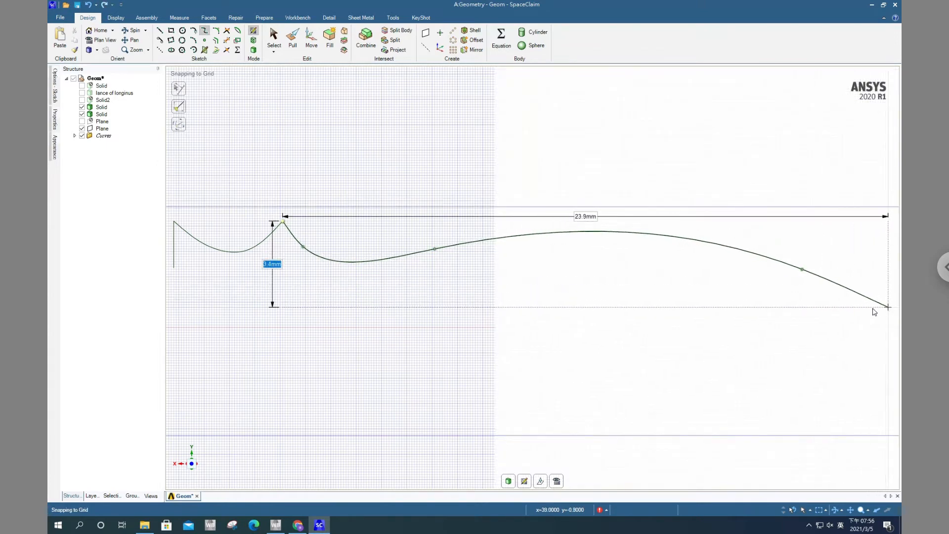
key("Escape")
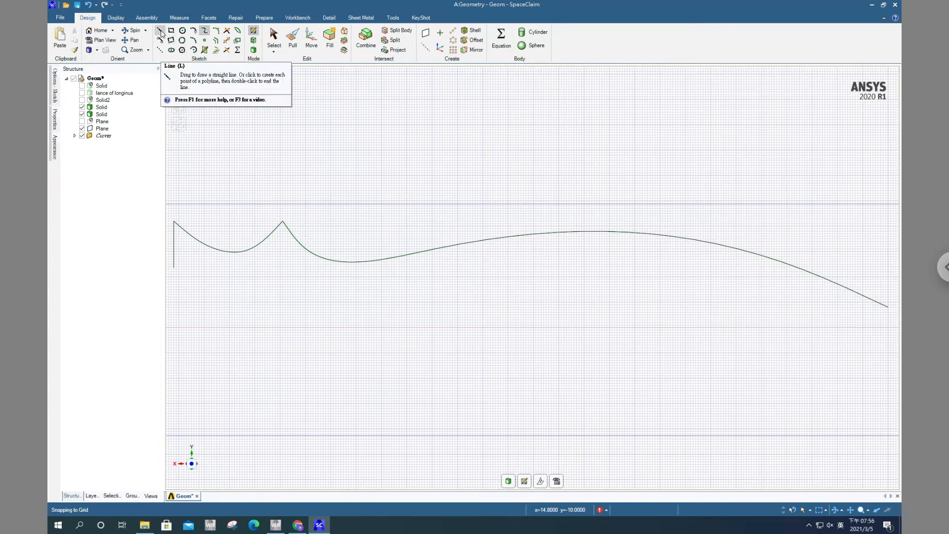
Sketch a wavy lower spline from the profile's far tip back toward the coil, about 22.6 mm across and ending about 0.8 mm higher.
left_click(875, 310)
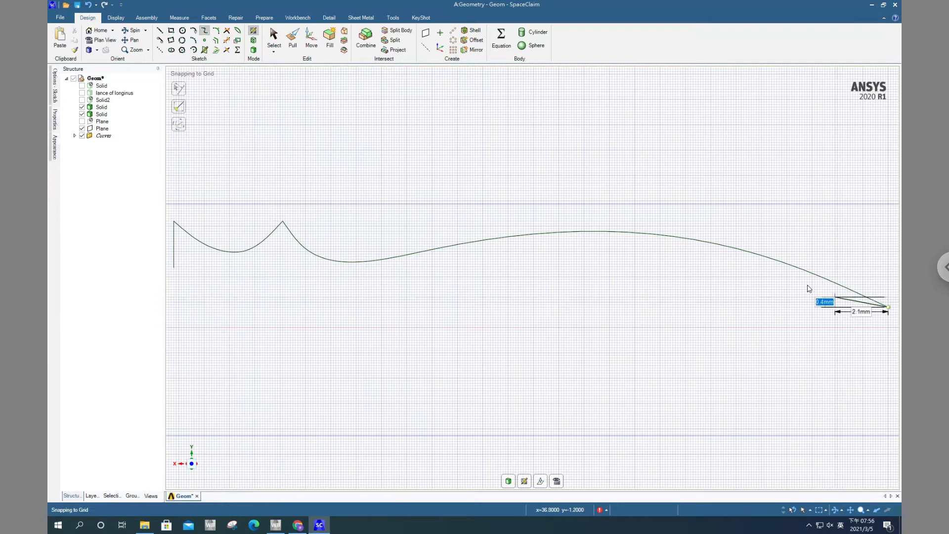
left_click(725, 271)
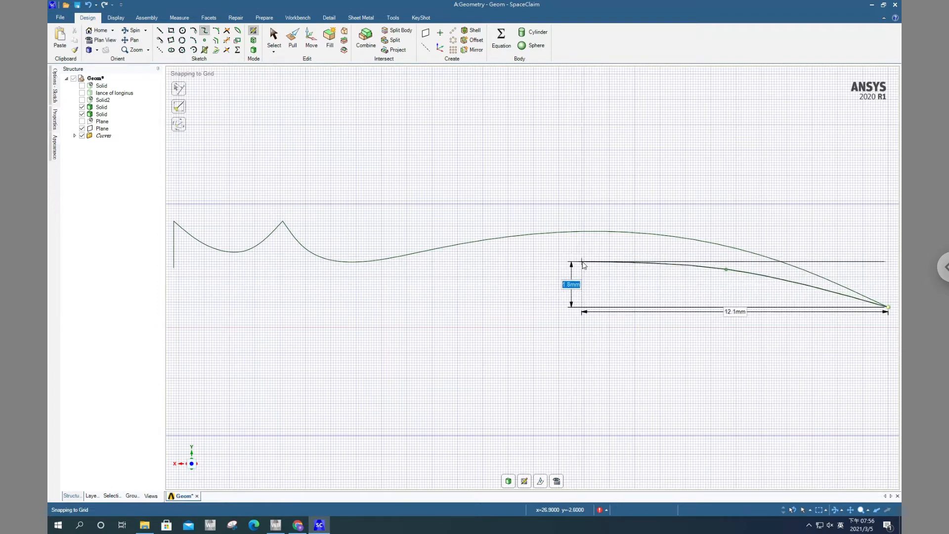
left_click(583, 262)
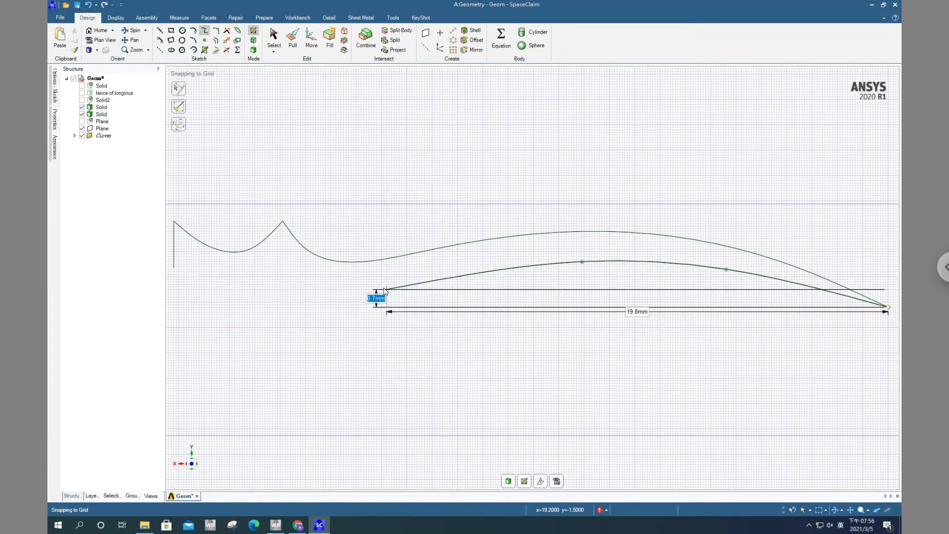
left_click(382, 288)
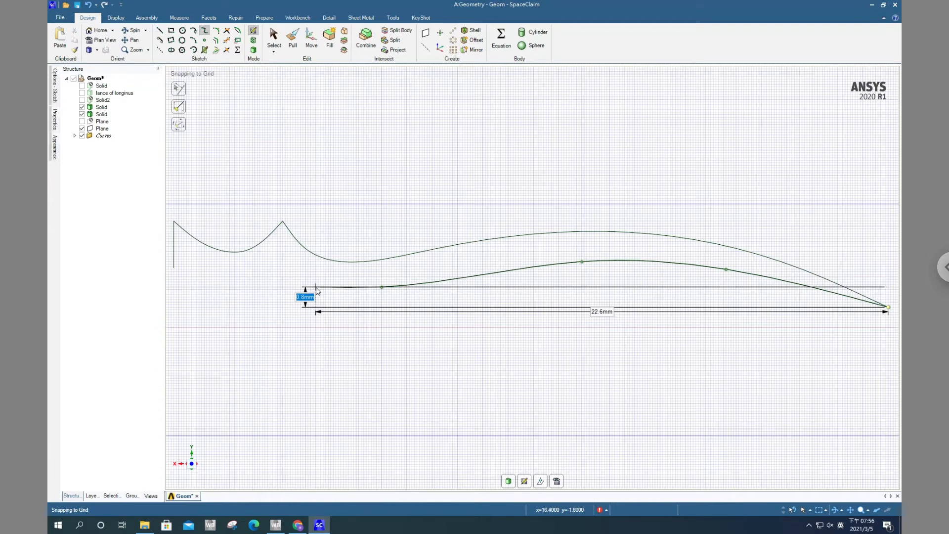
left_click(316, 288)
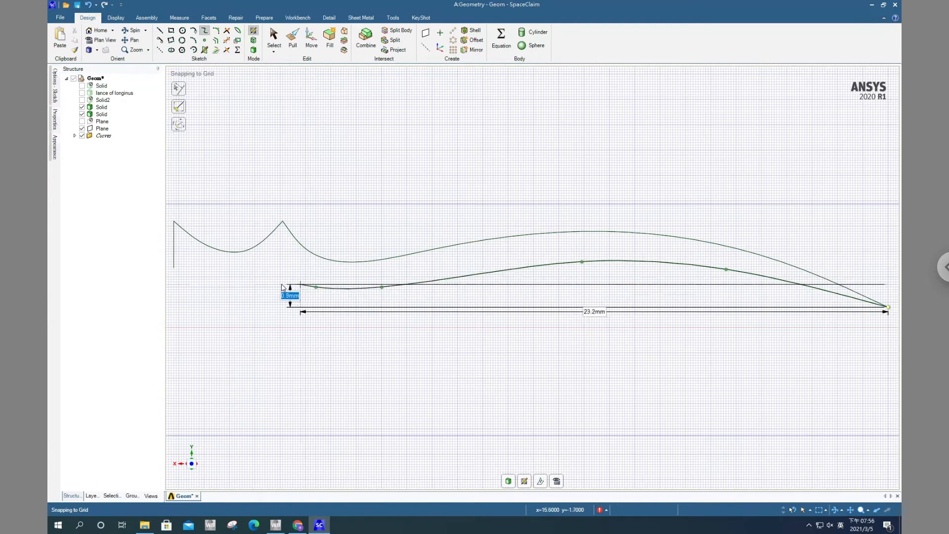
key("Escape")
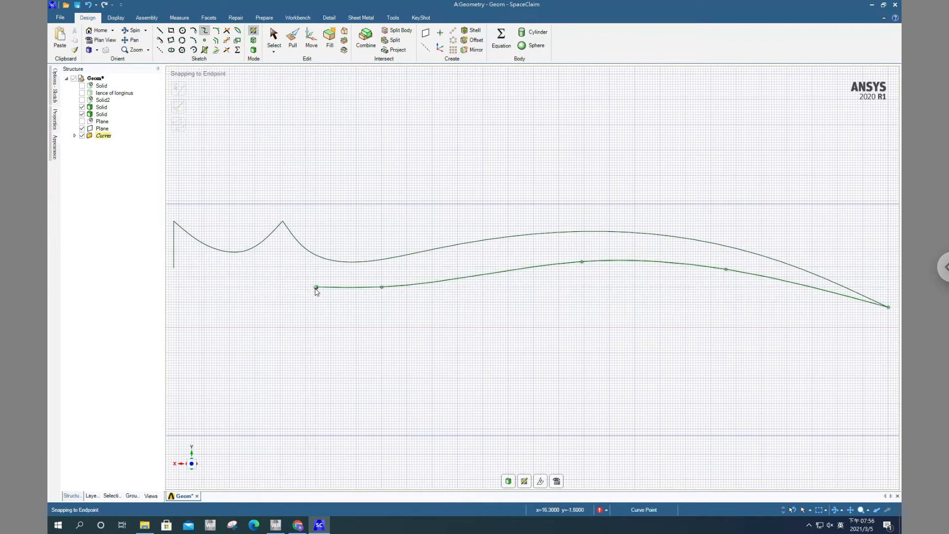
Sketch a short vertical line straight down from the lower end of the profile's existing vertical line.
left_click(160, 31)
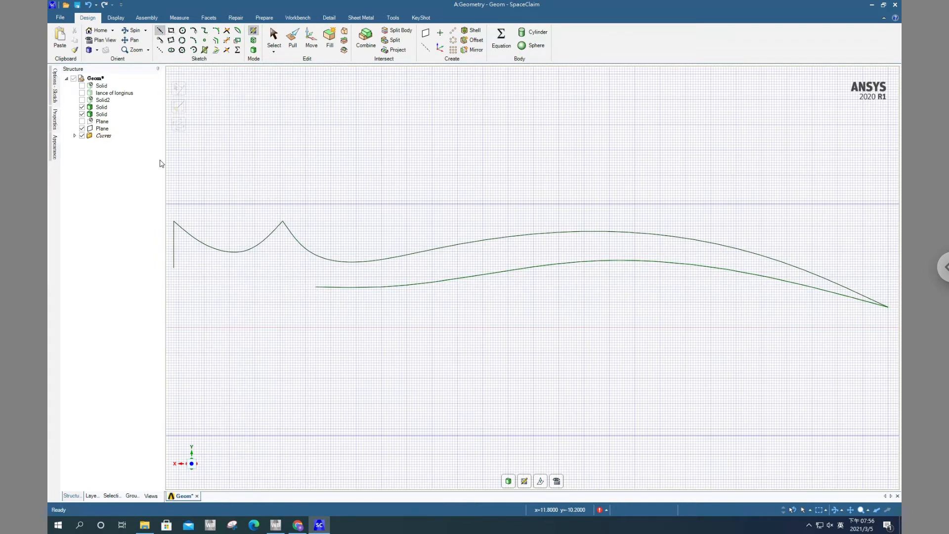
left_click(173, 268)
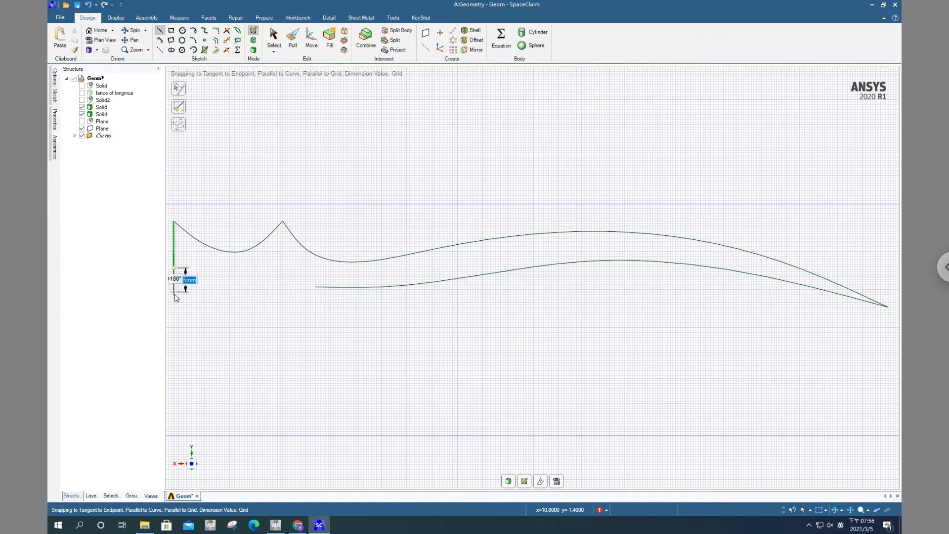
left_click(175, 289)
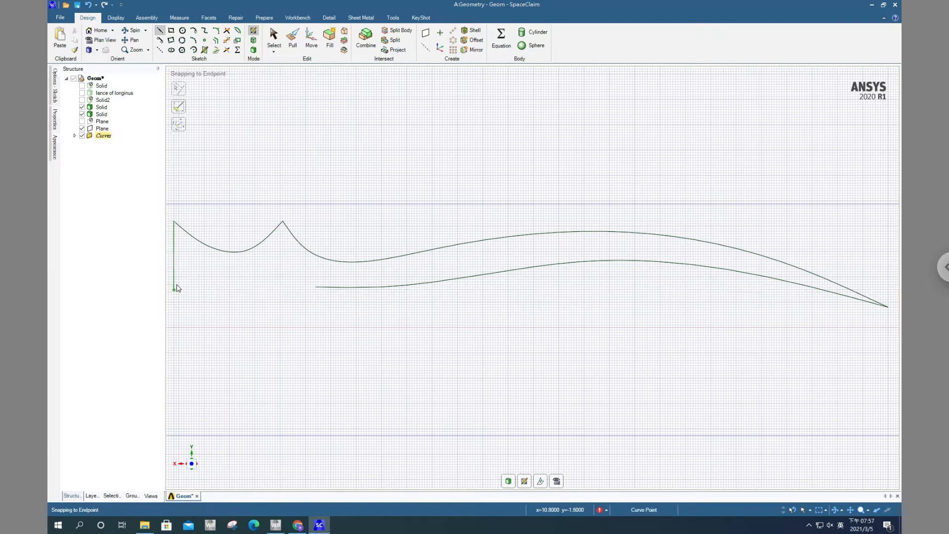
Close the profile with a flat spline from the vertical line's lower end and a shallow arched spline about 2.5 mm wide to the lower spline.
left_click(204, 31)
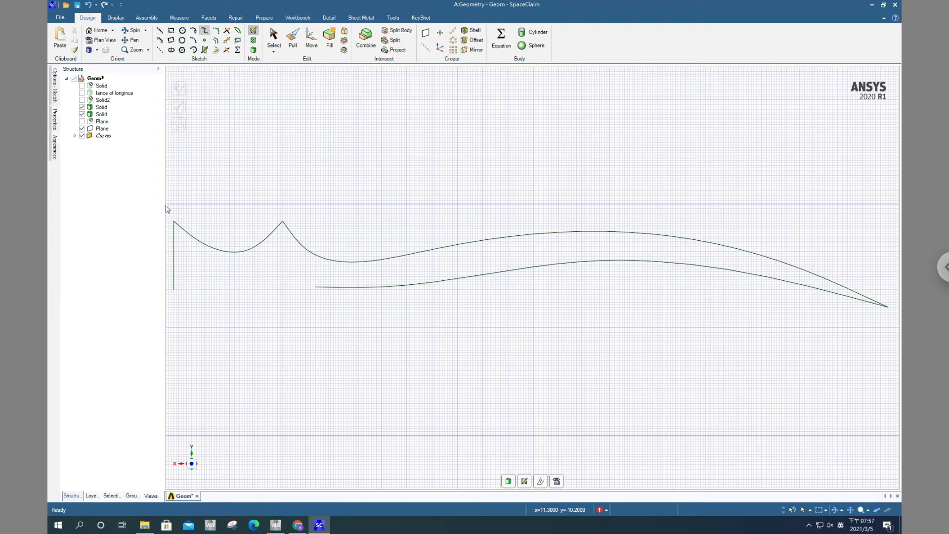
left_click(173, 291)
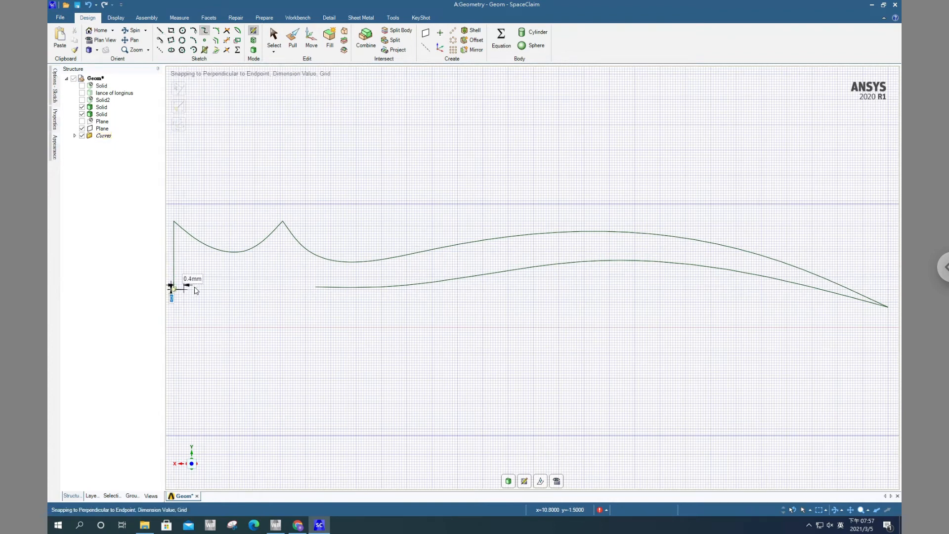
left_click(252, 290)
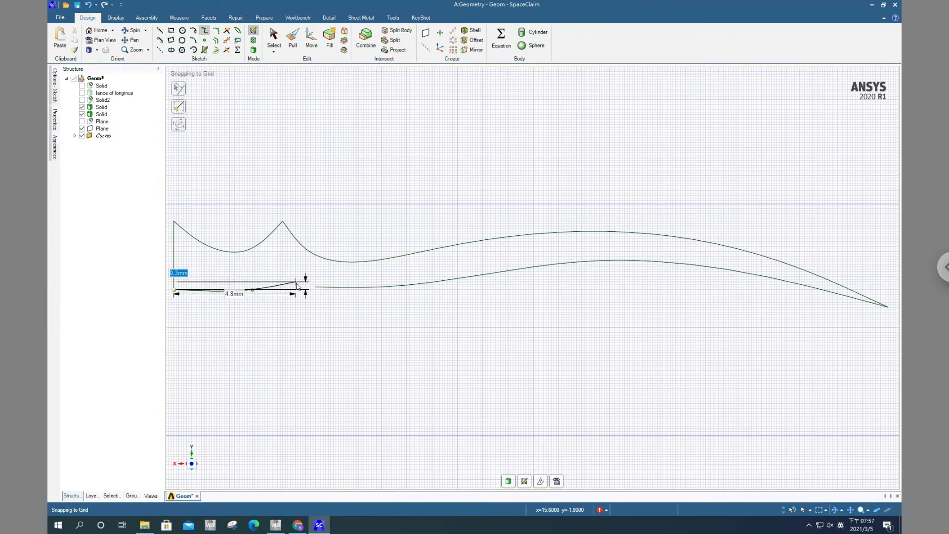
key("Escape")
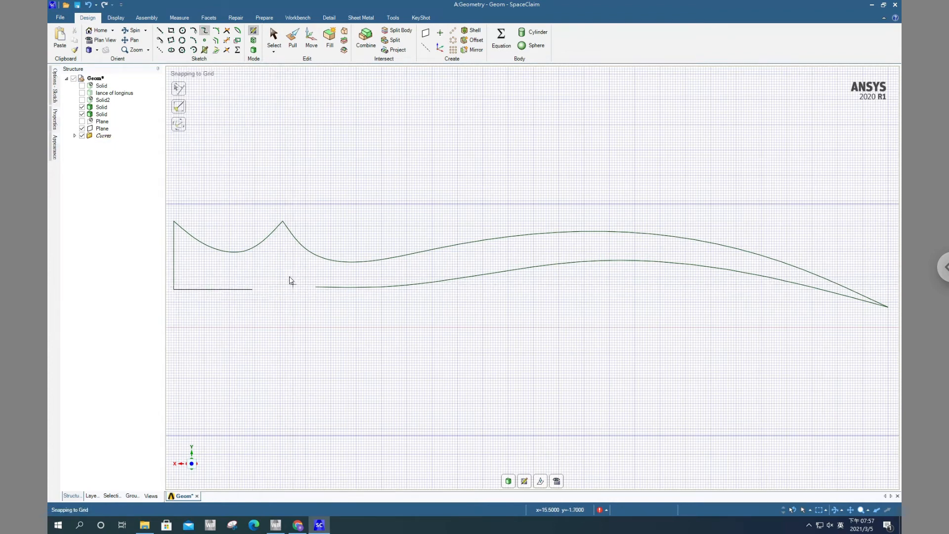
left_click(253, 290)
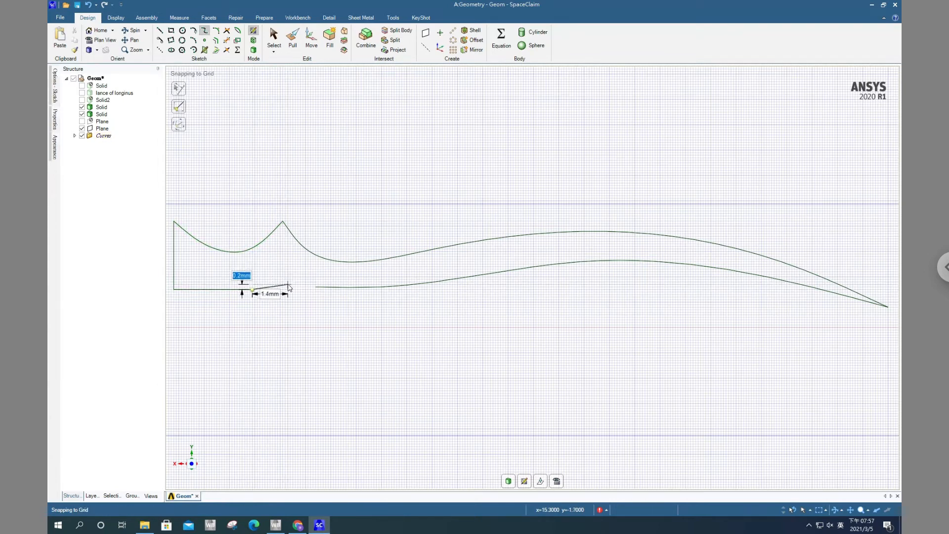
left_click(288, 285)
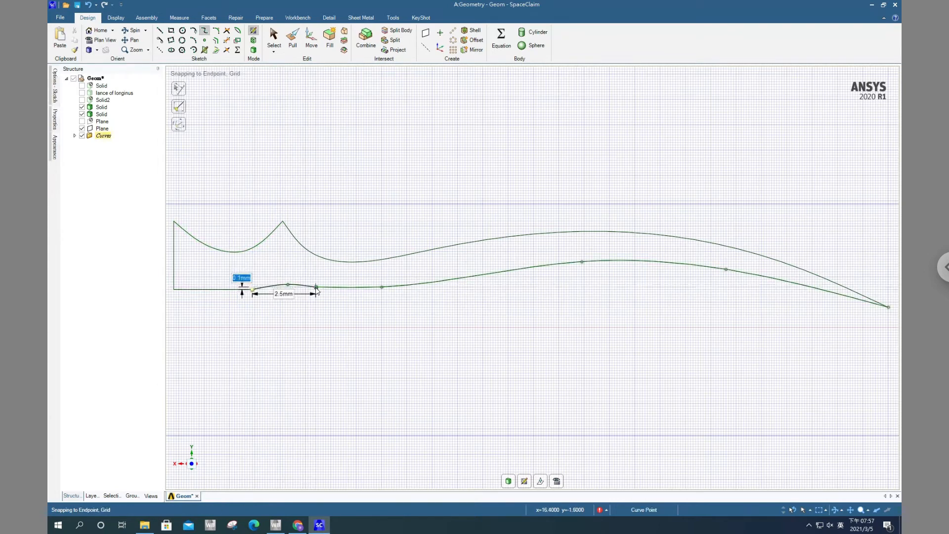
left_click(317, 287)
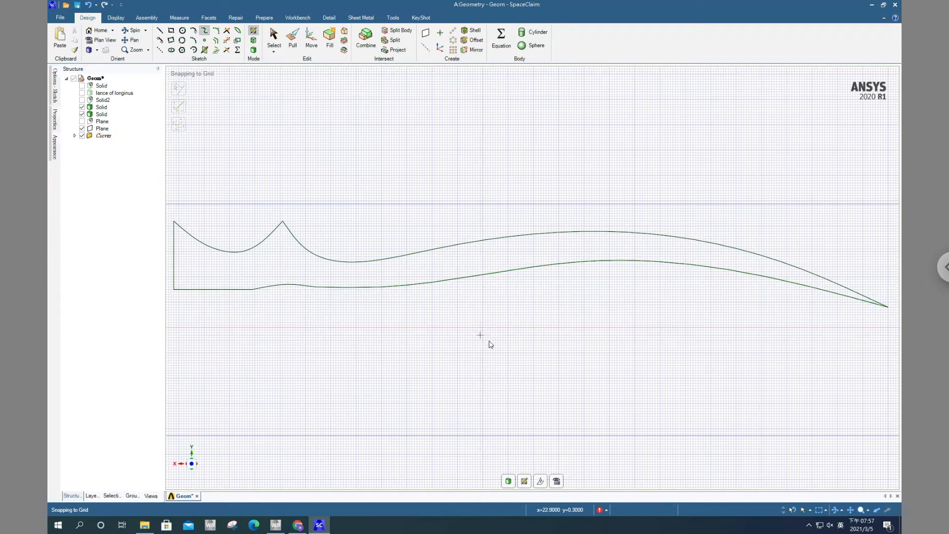
End the sketch and return to 3D mode, turning the closed blade profile into a surface.
scroll(640, 347, "up", 2)
scroll(640, 346, "down", 5)
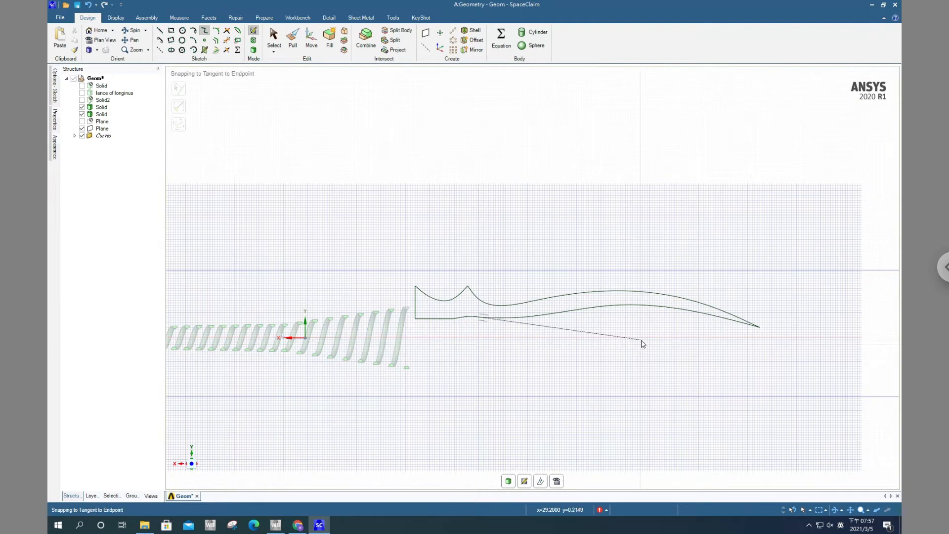
left_click(512, 482)
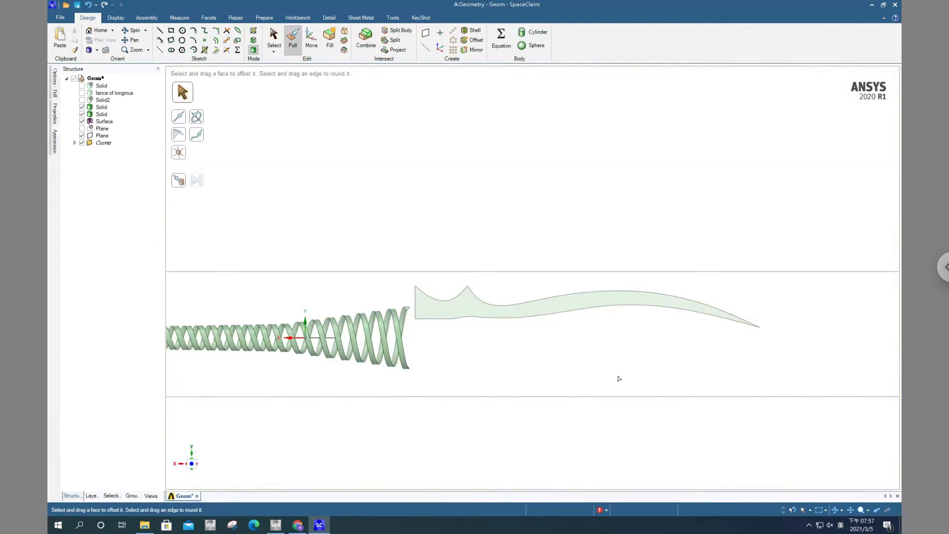
Pull the blade-shaped surface about 1.25 mm out of its sketch plane into a solid.
left_click(496, 317)
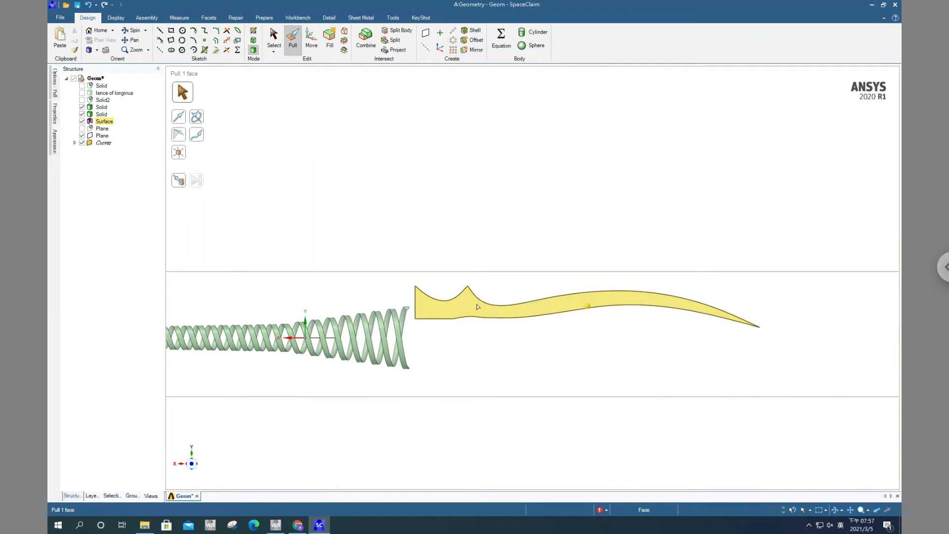
key("Escape")
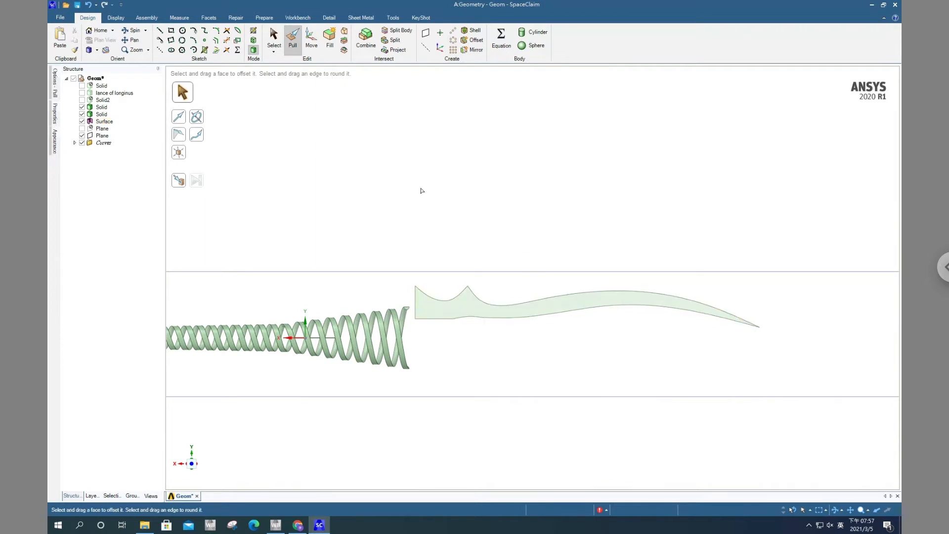
left_click(274, 39)
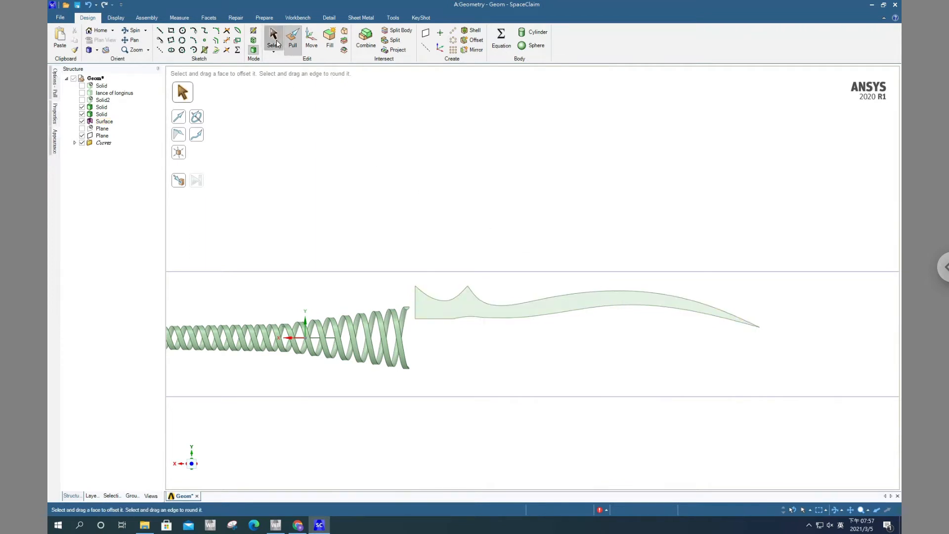
left_click(471, 317)
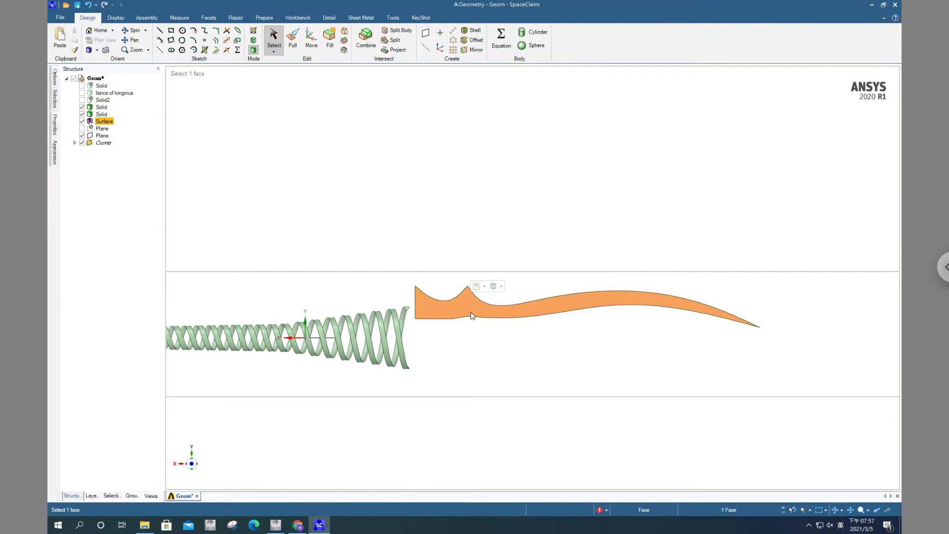
left_click(293, 43)
middle_click_drag(544, 245, 570, 280)
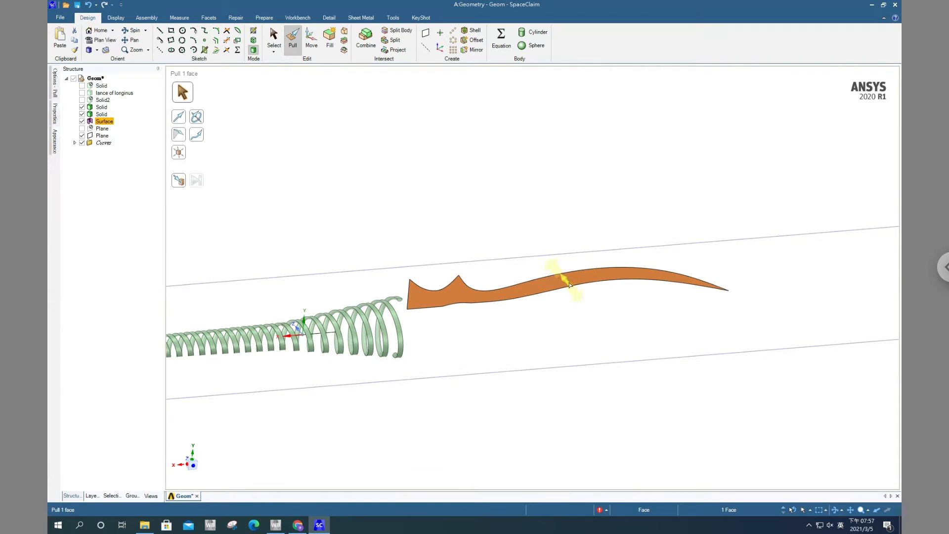
left_click_drag(569, 285, 575, 288)
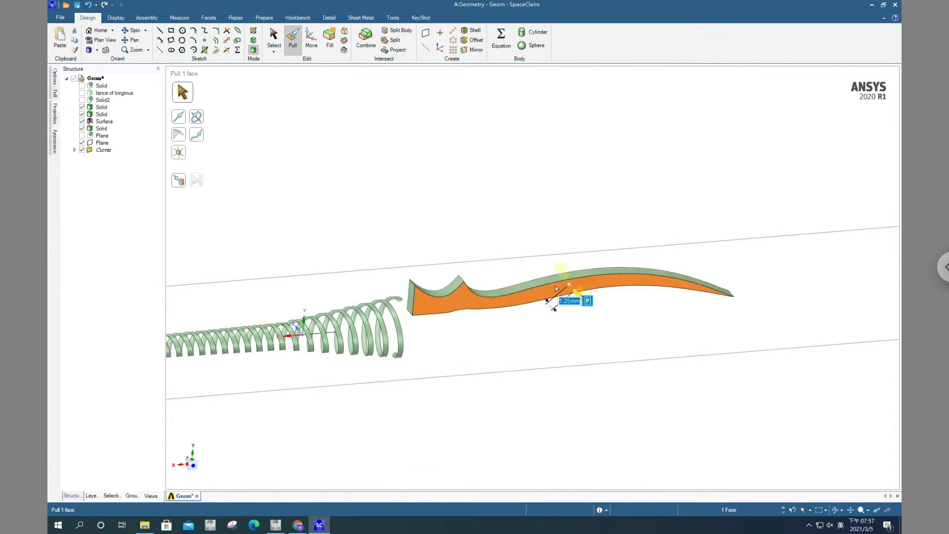
Set the blade's pull thickness to 1 mm and clear the selection.
middle_click_drag(489, 239, 502, 301)
scroll(510, 273, "up", 2)
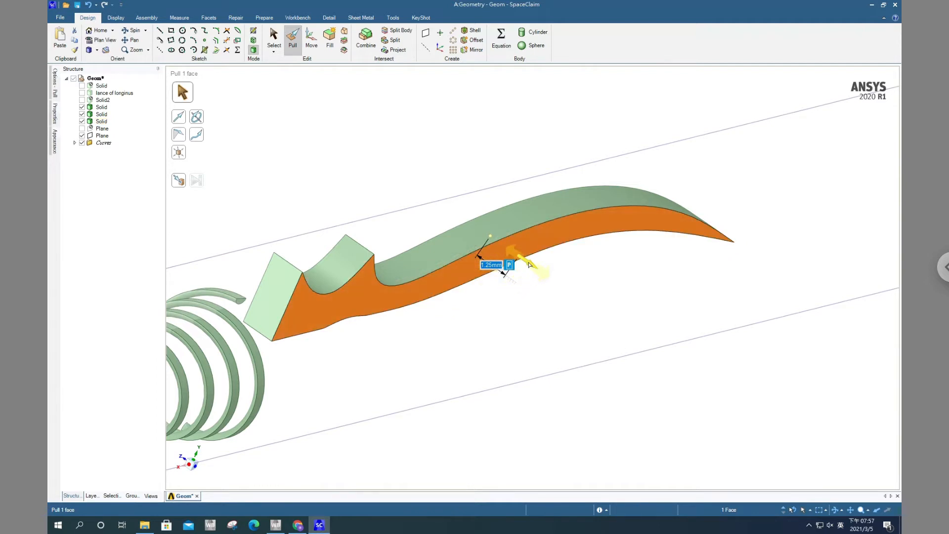
left_click_drag(530, 264, 526, 262)
key("Tab")
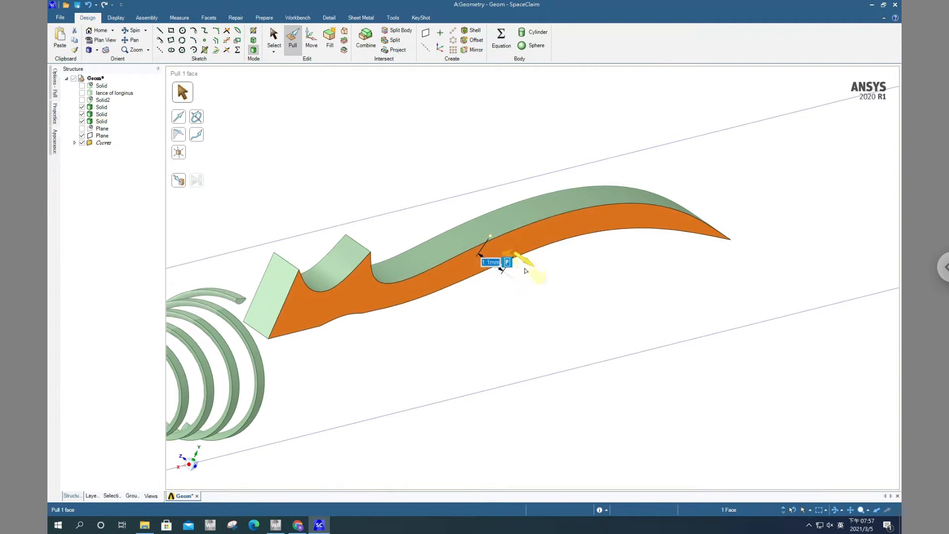
type("1")
key("Return")
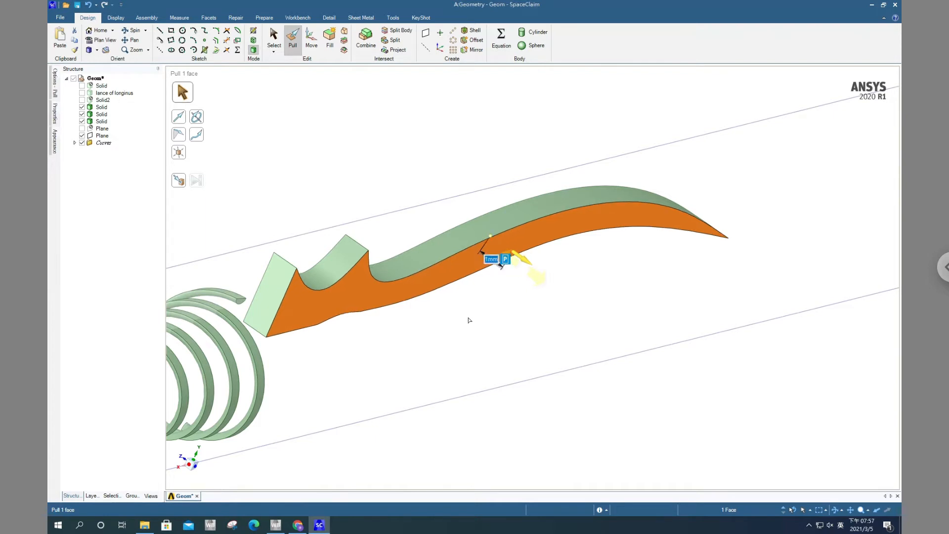
left_click(380, 170)
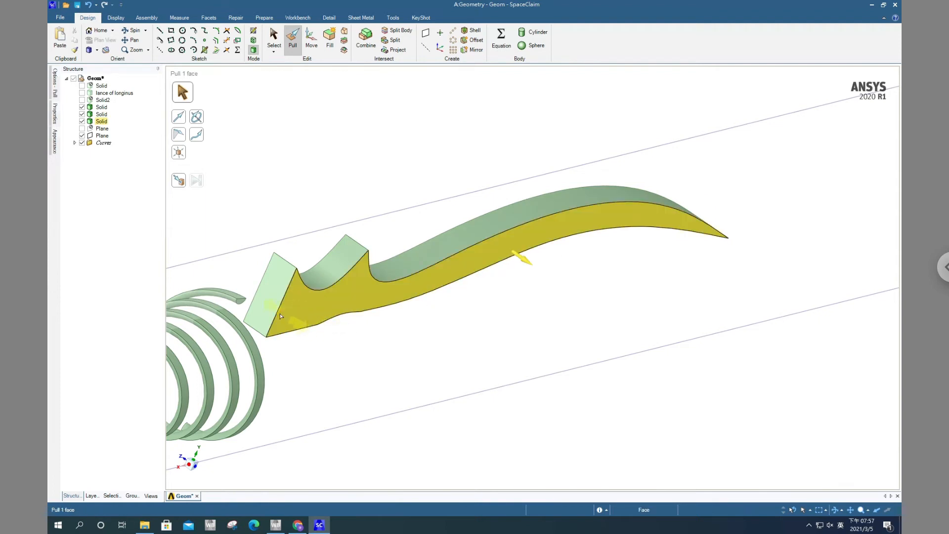
Start a sketch on the blade's flat end face beside the coil and view it in plan.
left_click(269, 260)
key("Escape")
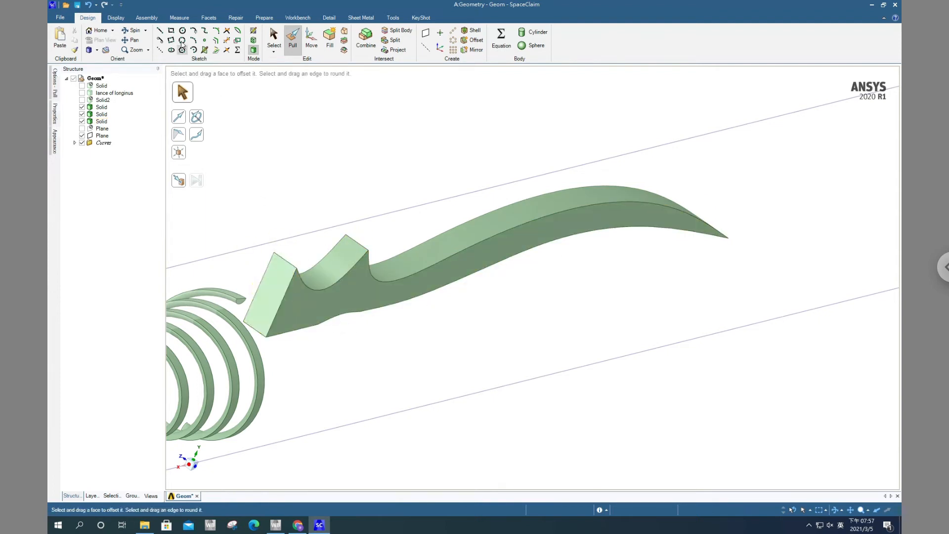
left_click(274, 39)
left_click(275, 283)
left_click(275, 283)
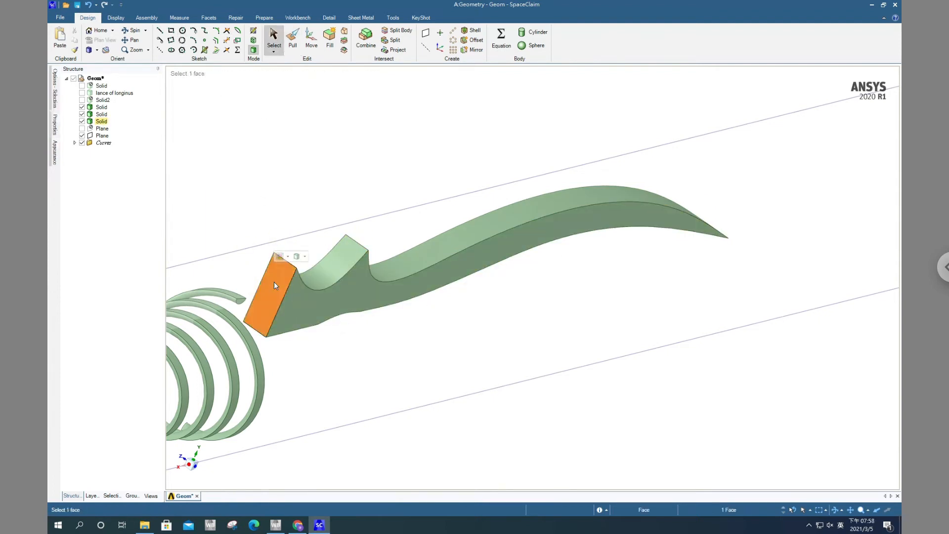
left_click(253, 31)
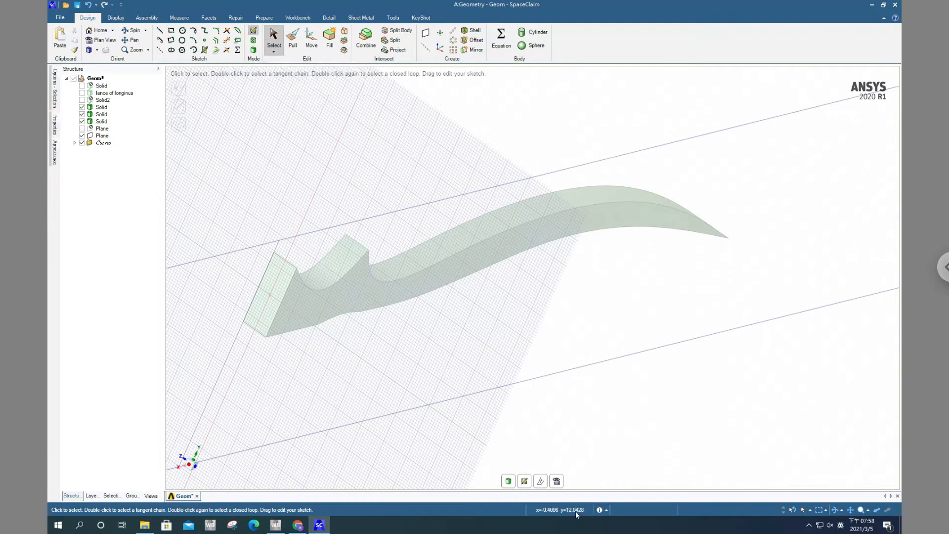
left_click(557, 486)
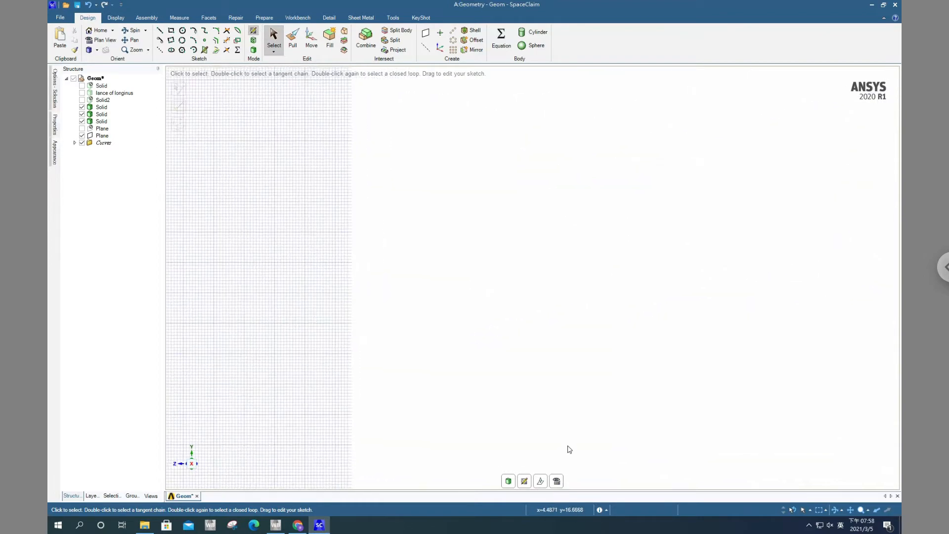
left_click(851, 511)
mouse_move(341, 322)
left_mouse_down()
mouse_move(591, 318)
mouse_move(685, 304)
left_mouse_up()
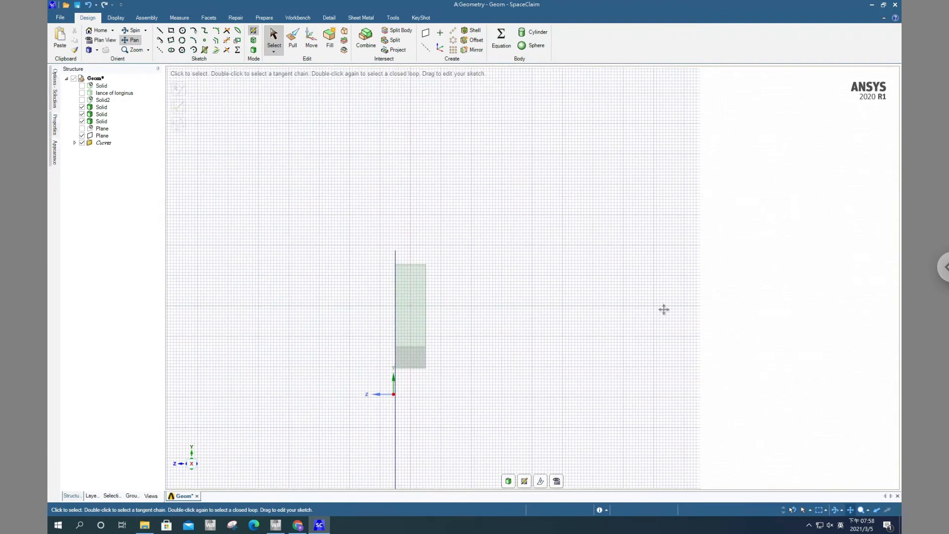
Draw a V of two 1 mm lines from the midpoint of the end face's lower edge to both side edges, at 60° and 120°.
left_click(160, 30)
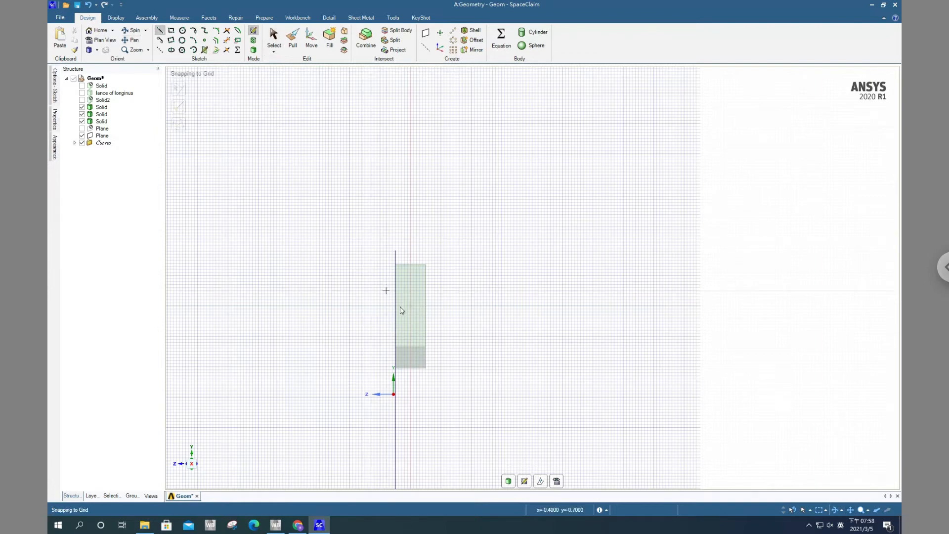
left_click(410, 346)
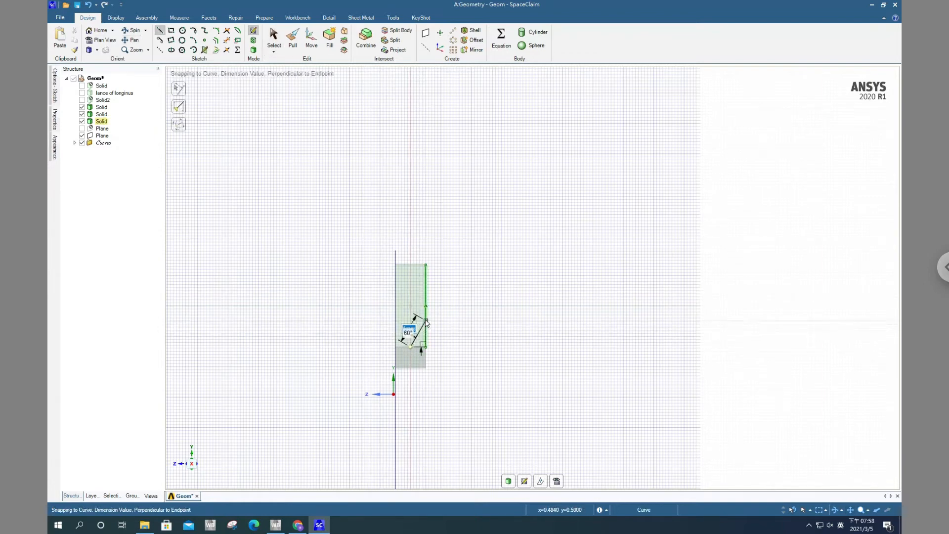
left_click(426, 321)
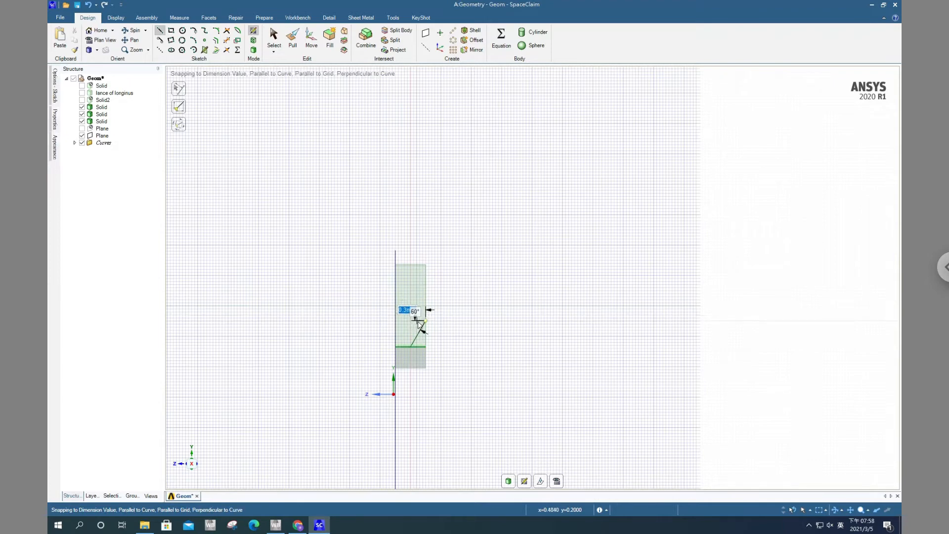
key("Escape")
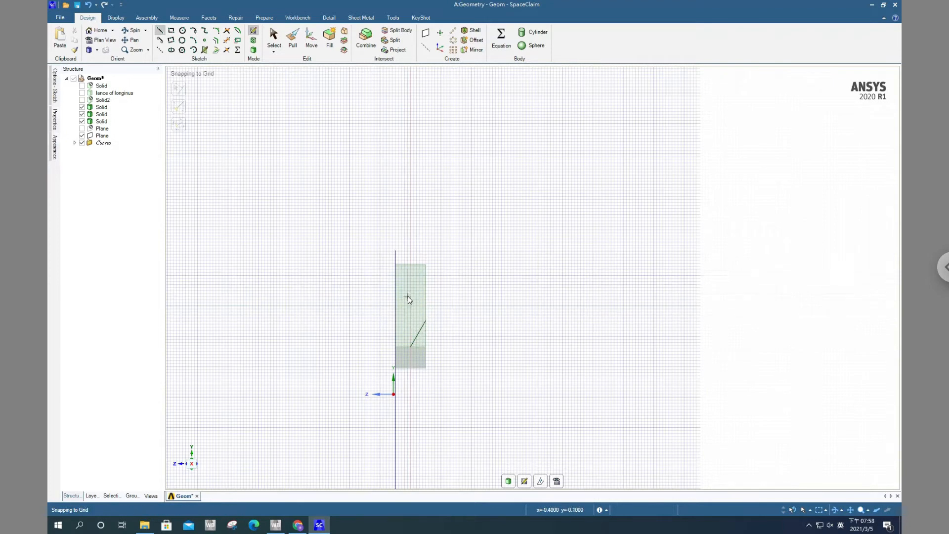
left_click(410, 346)
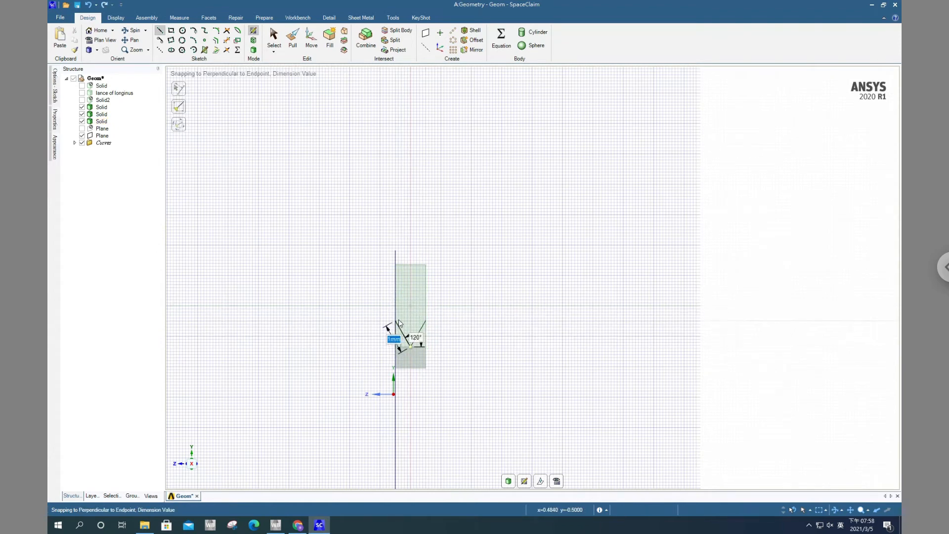
left_click(397, 322)
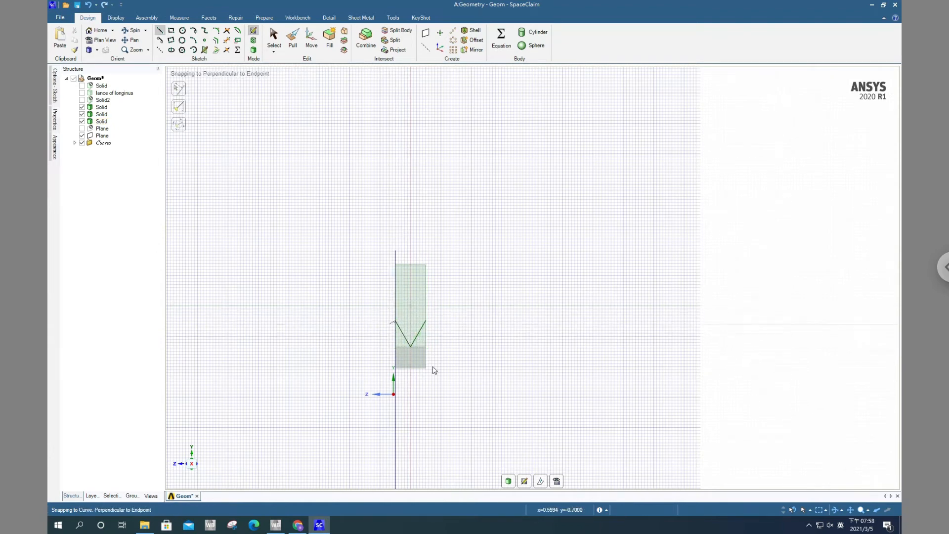
End the sketch, return to 3D mode and hide both coil solids so that only the blade remains displayed.
left_click(508, 481)
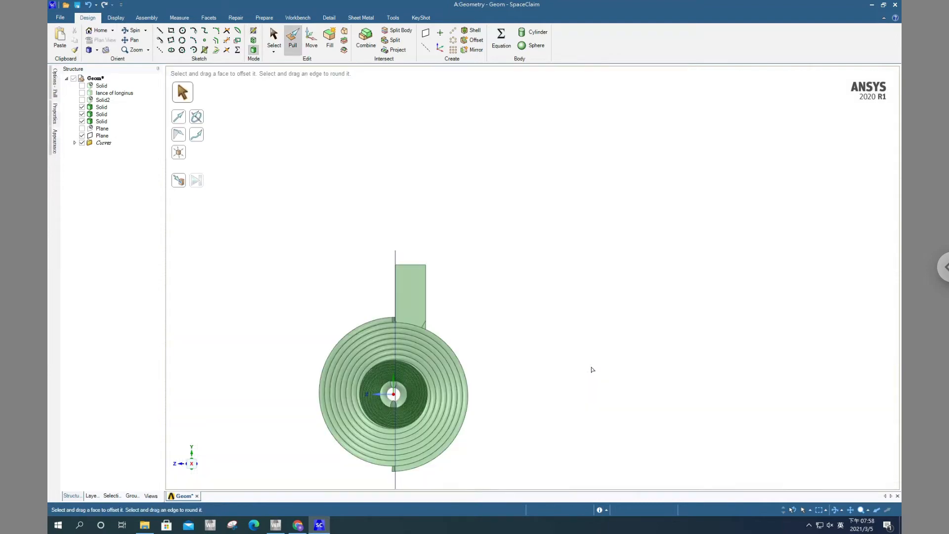
middle_click_drag(591, 371, 558, 389)
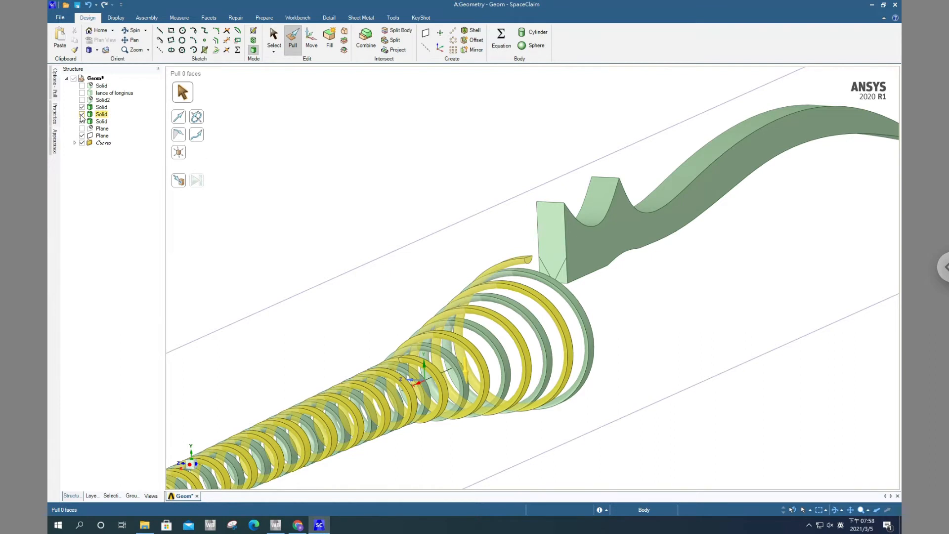
left_click(82, 115)
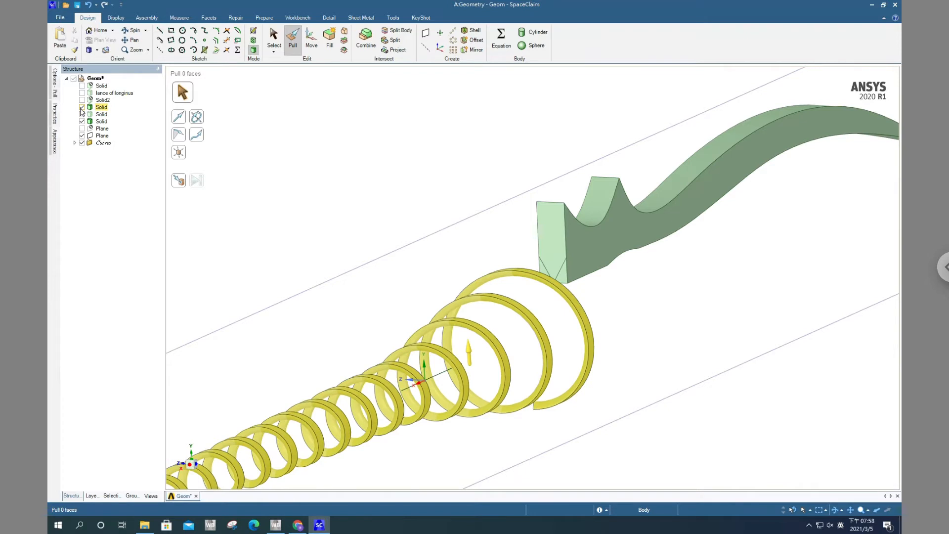
left_click(82, 115)
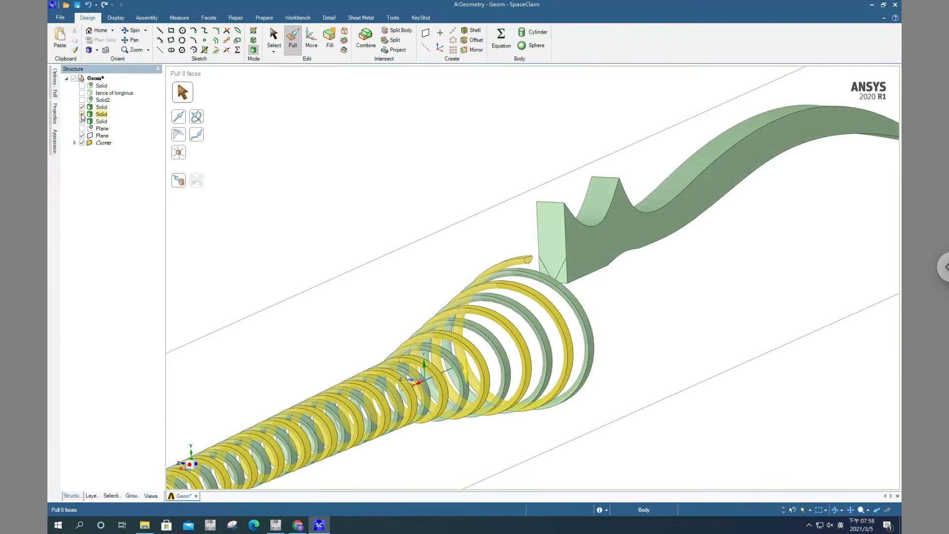
left_click(82, 107)
left_click(82, 108)
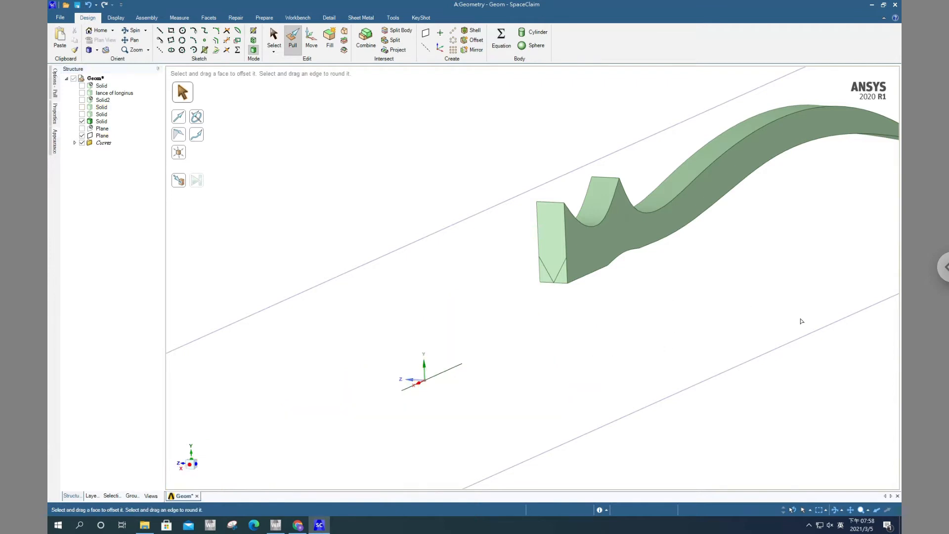
middle_click_drag(801, 322, 820, 322)
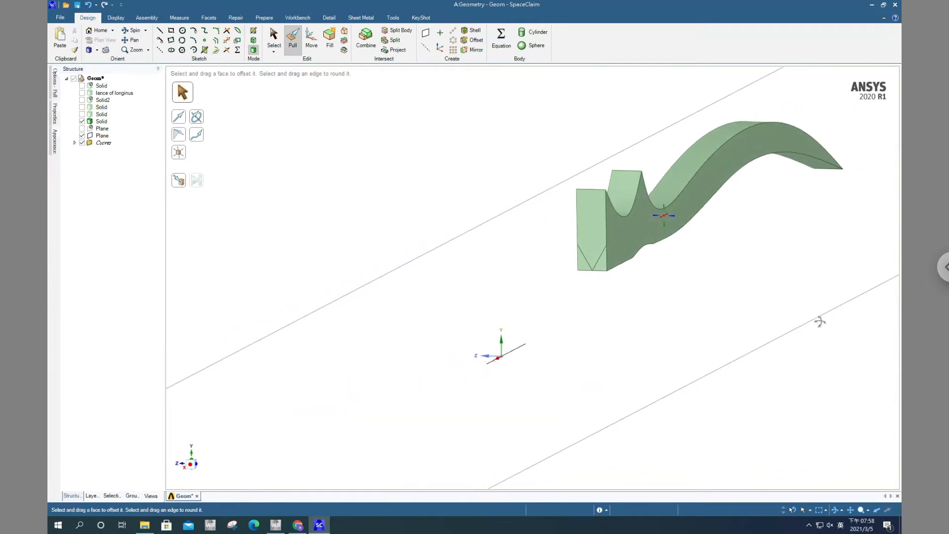
Sweep one triangular corner of the blade's end face along the adjoining lower edge chain to cut a bevel along the blade.
left_click(293, 45)
left_click(603, 267)
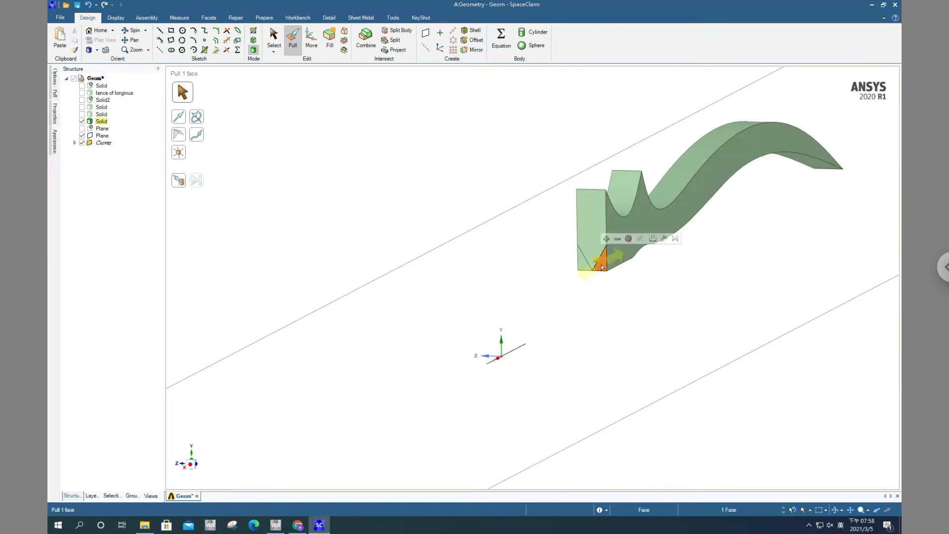
left_click(200, 141)
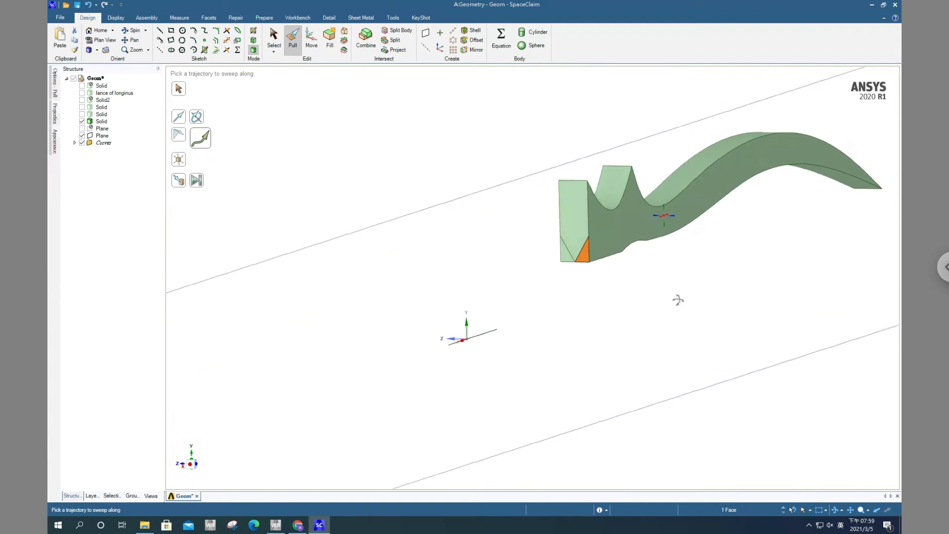
left_click(596, 251)
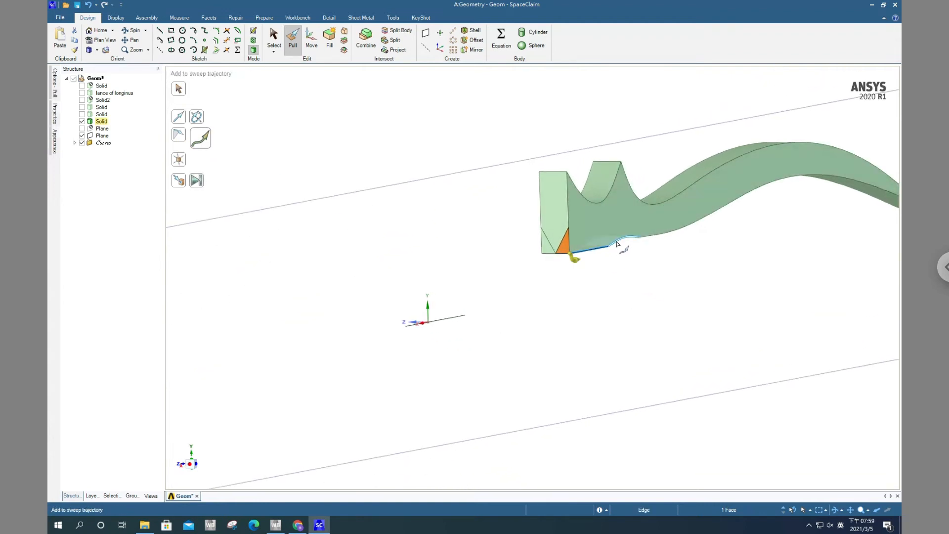
left_click(665, 237)
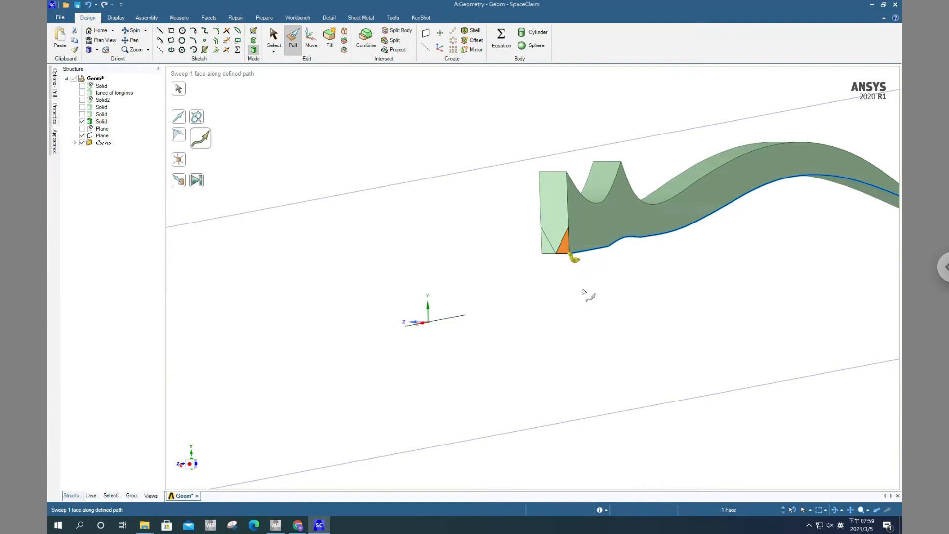
key("f")
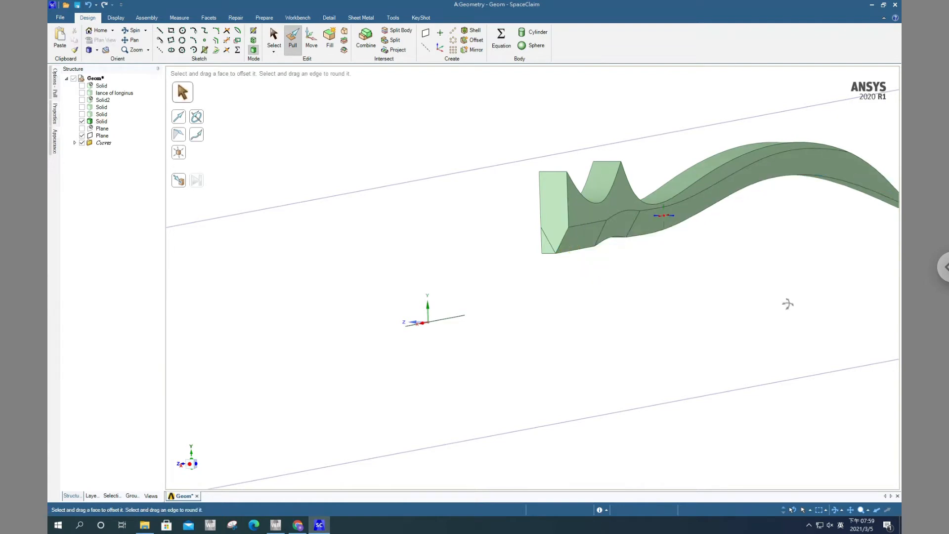
Sweep the remaining triangular corner of the end face along the opposite lower edge chain, bevelling the blade's other side.
middle_click_drag(788, 304, 721, 250)
left_click(700, 231)
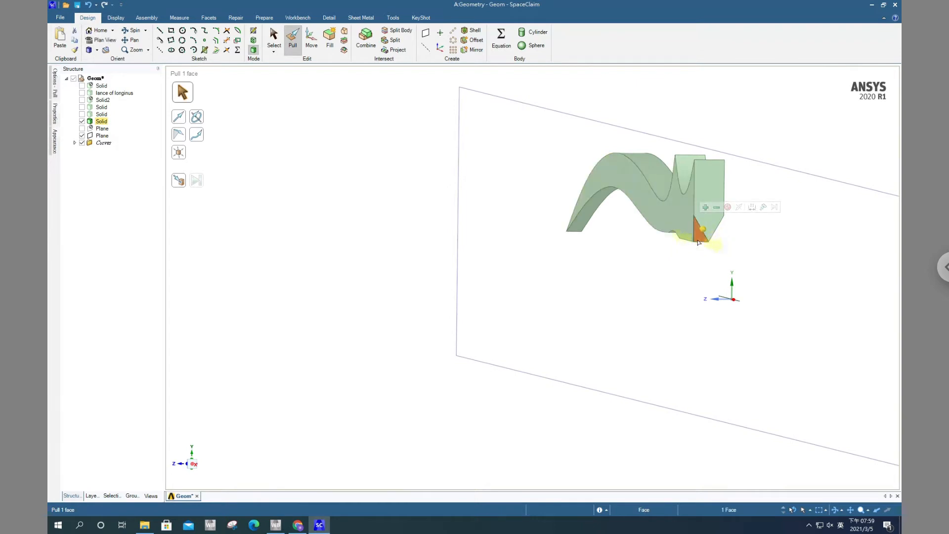
scroll(699, 242, "up", 5)
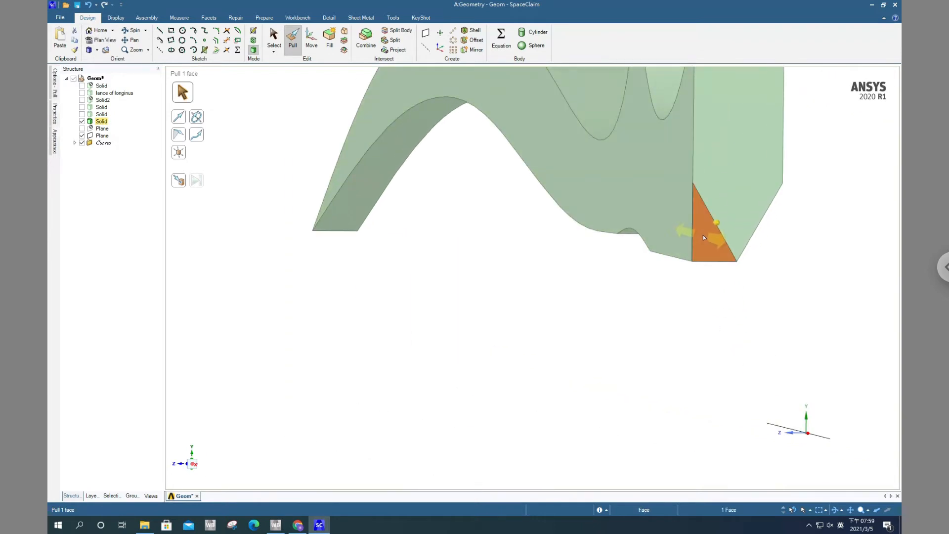
left_click(198, 138)
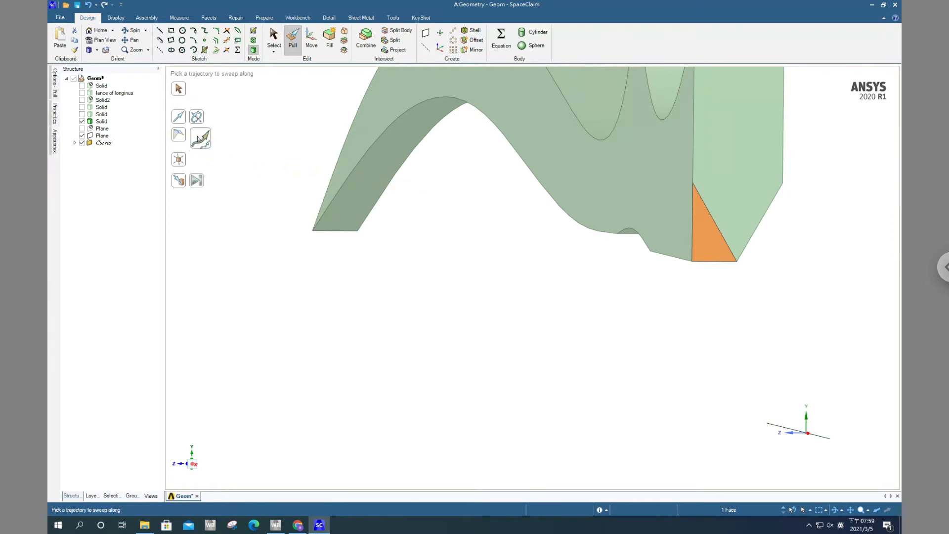
left_click(651, 252)
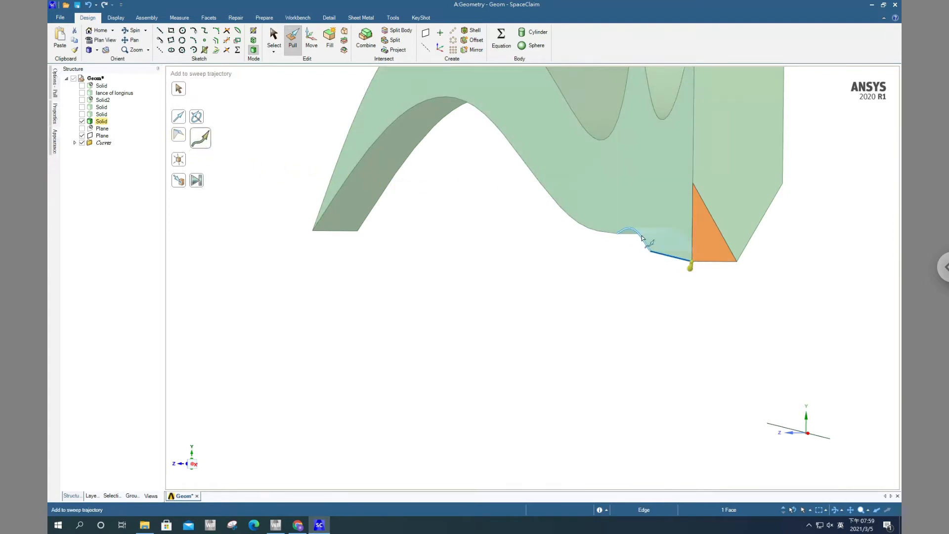
left_click(608, 234)
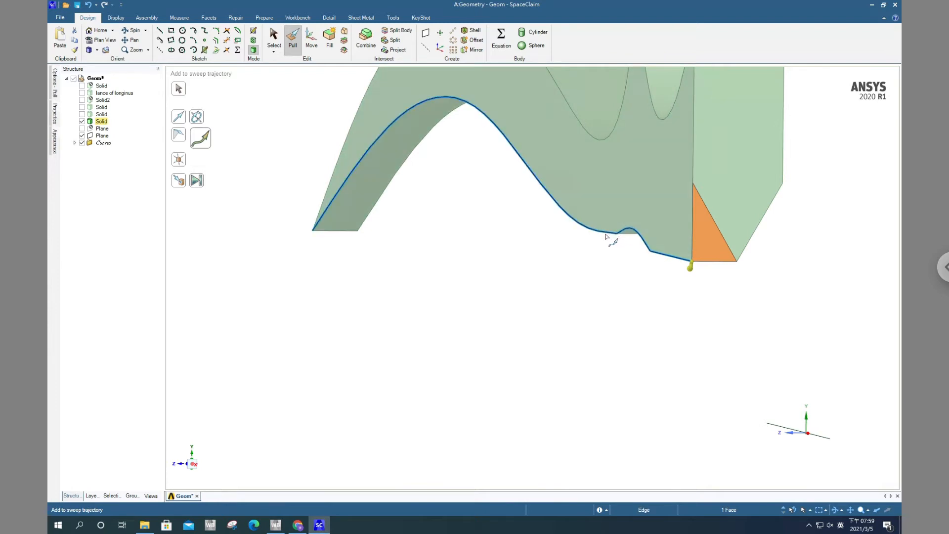
mouse_move(616, 215)
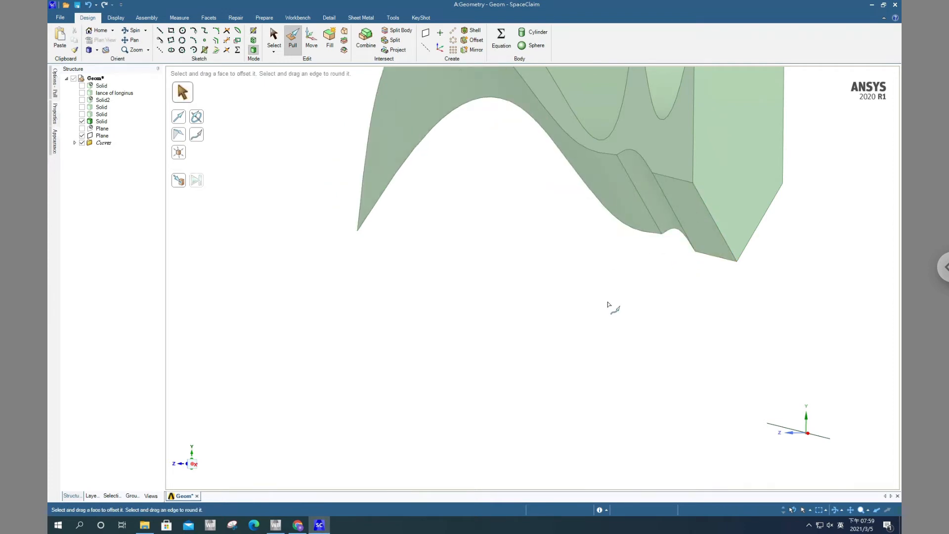
Start a sketch on the blade's pentagonal end face and view it in plan.
middle_click_drag(468, 213, 699, 212)
scroll(610, 342, "down", 4)
left_click(751, 169)
key("Escape")
left_click(670, 173)
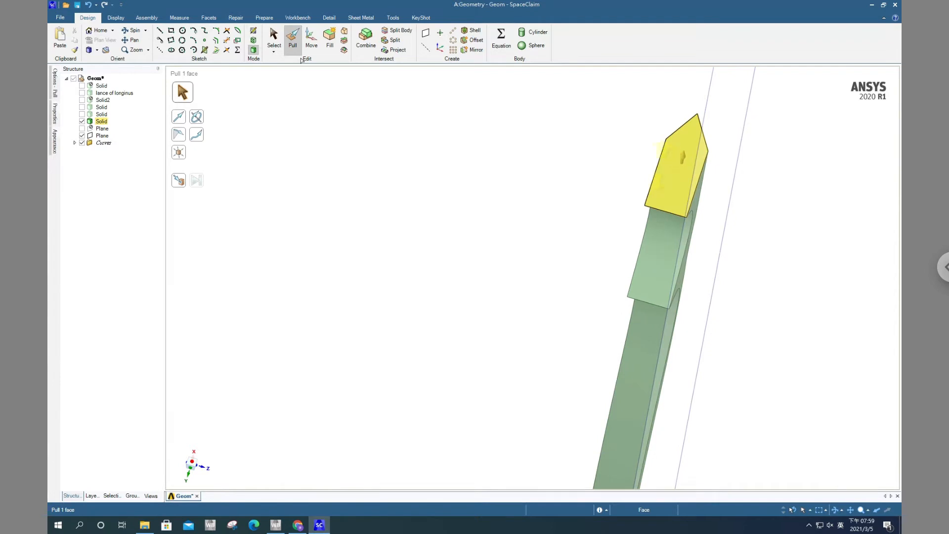
key("Escape")
left_click(275, 42)
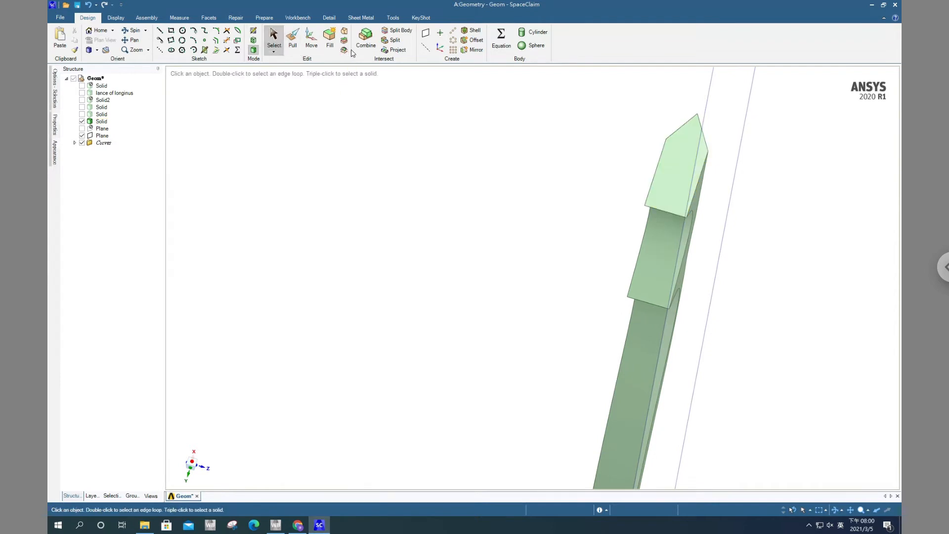
left_click(673, 157)
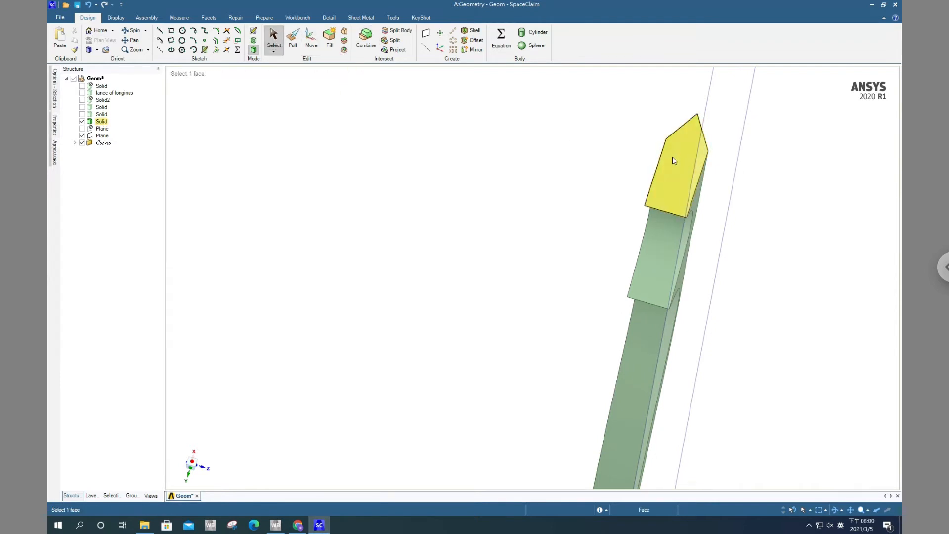
left_click(672, 160)
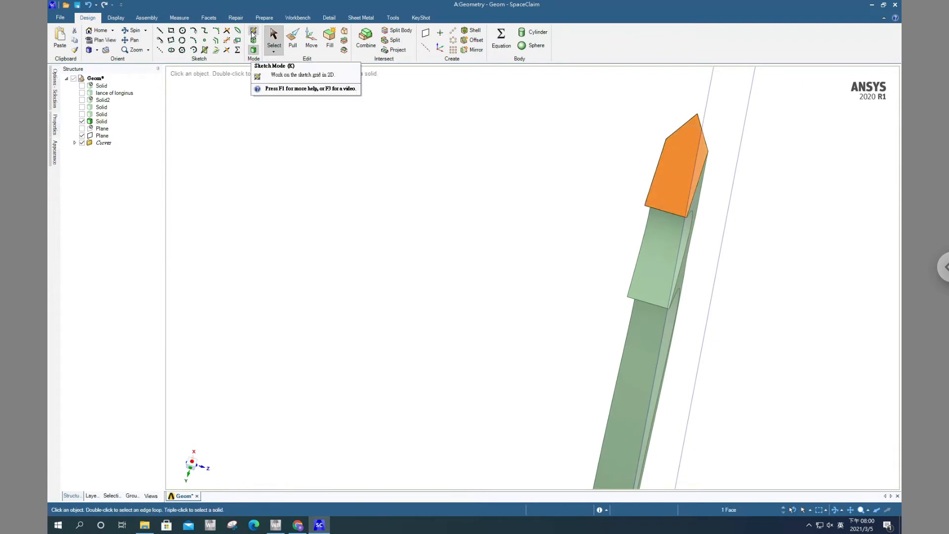
left_click(253, 32)
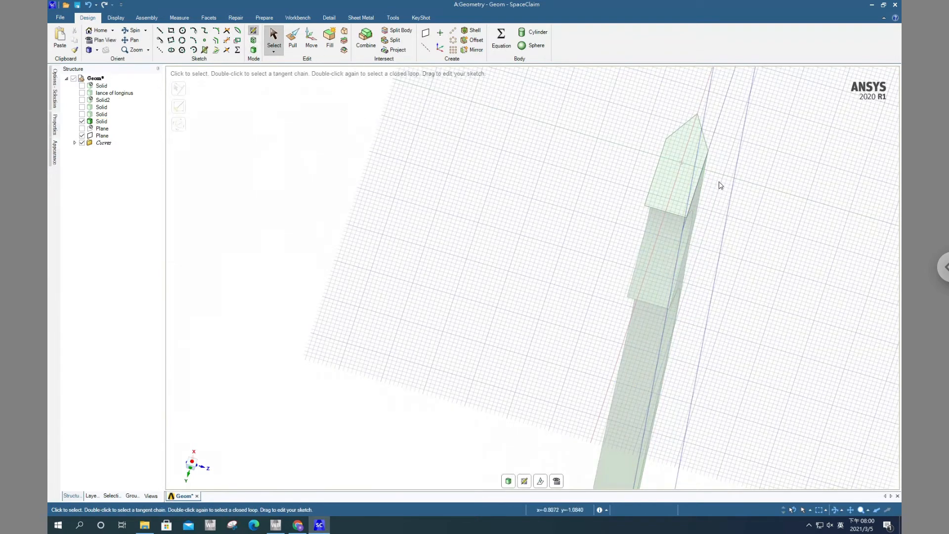
left_click(556, 481)
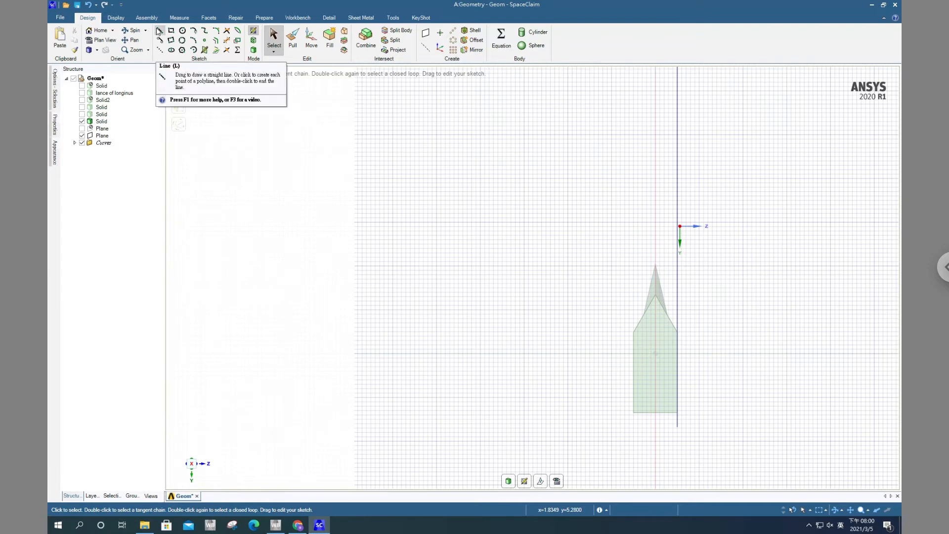
Draw a spline from the midpoint of the end face's flat short edge to one side edge, ending about 1.15 mm above that short edge.
left_click(204, 31)
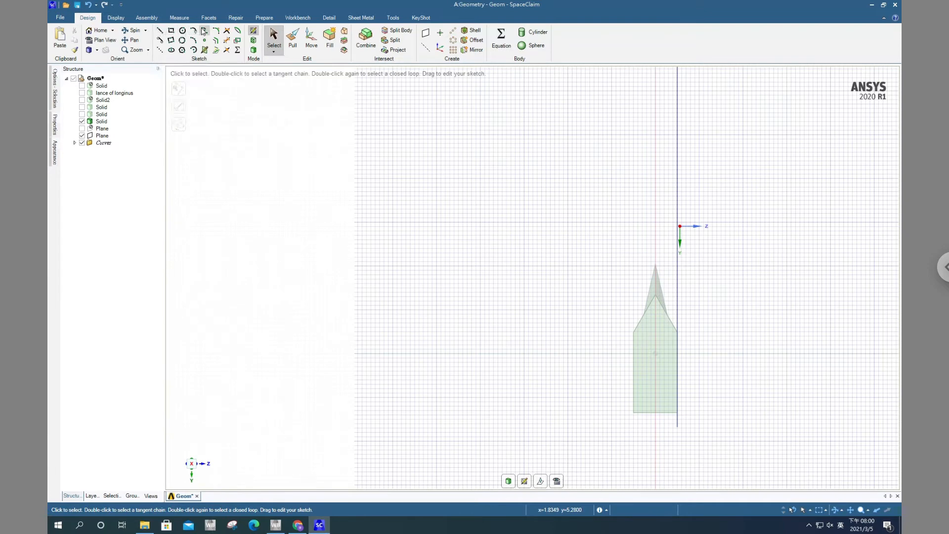
left_click(656, 412)
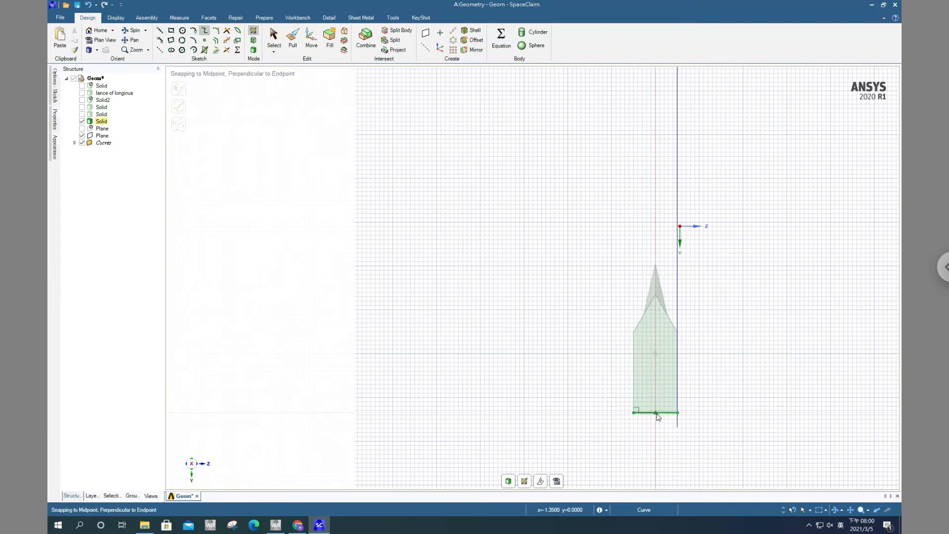
left_click(647, 379)
left_click(635, 363)
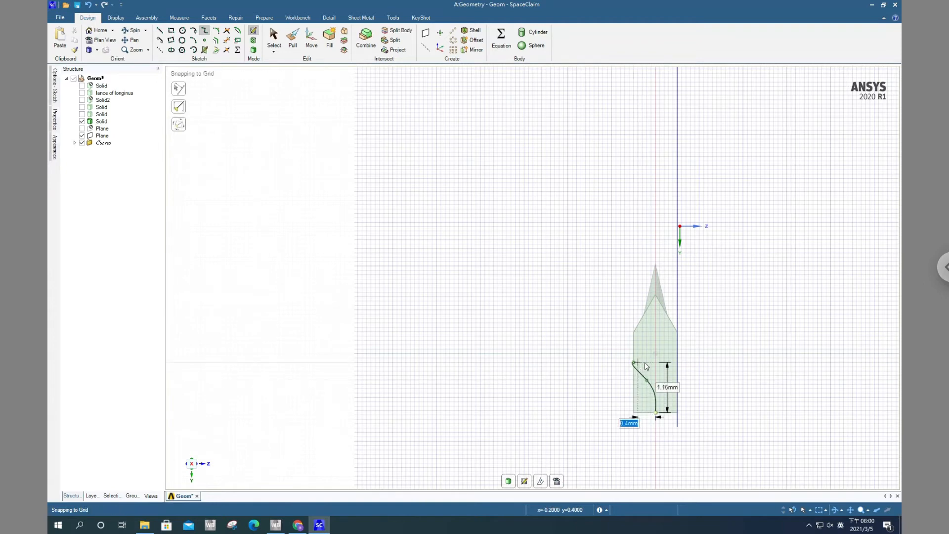
key("Escape")
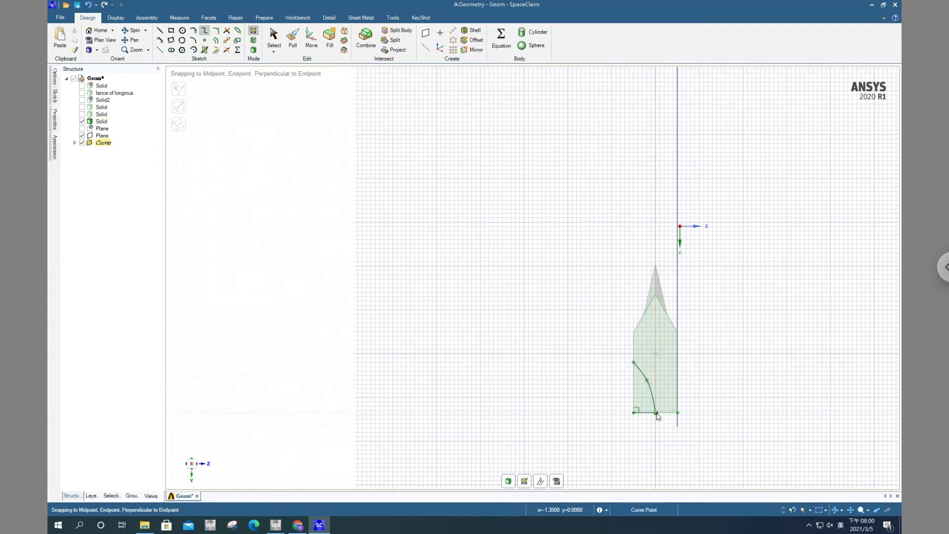
Draw a second spline from the short edge's midpoint to the opposite side edge, ending about 1.05 mm above it, and return to 3D.
left_click(657, 410)
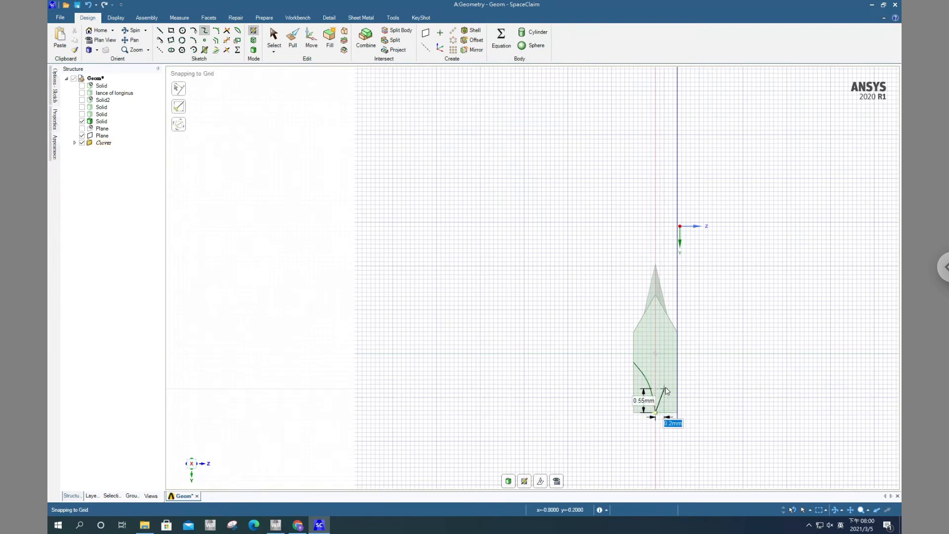
left_click(665, 390)
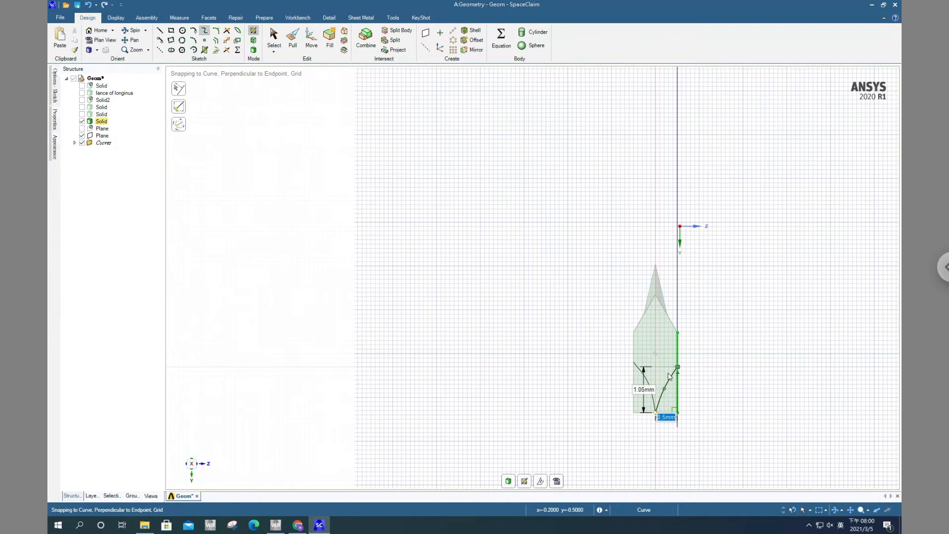
double_click(668, 376)
left_click(509, 482)
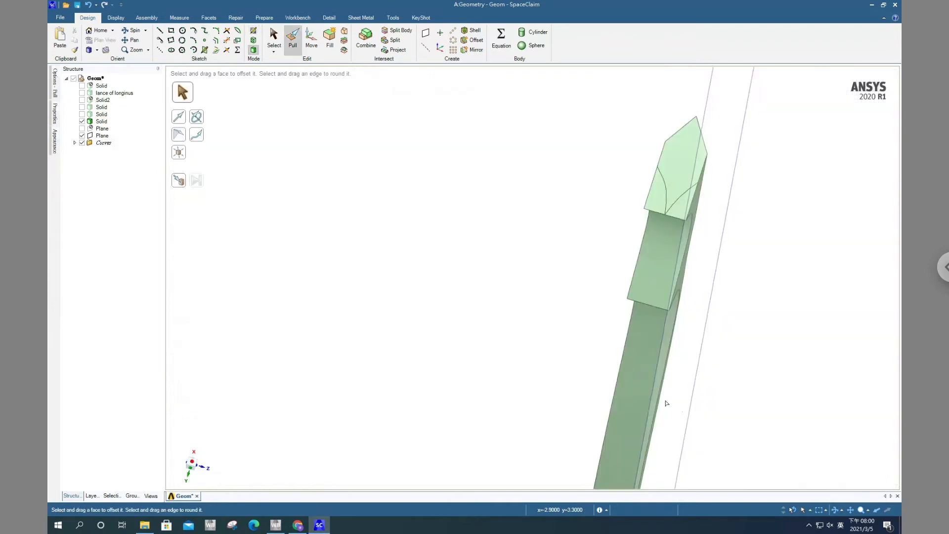
scroll(695, 399, "up", 5)
middle_click_drag(749, 410, 727, 418)
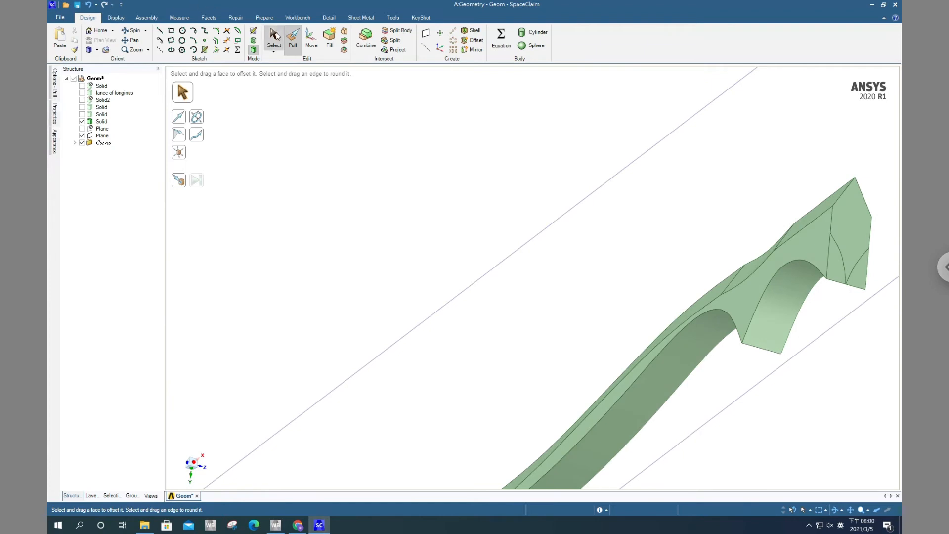
left_click(274, 35)
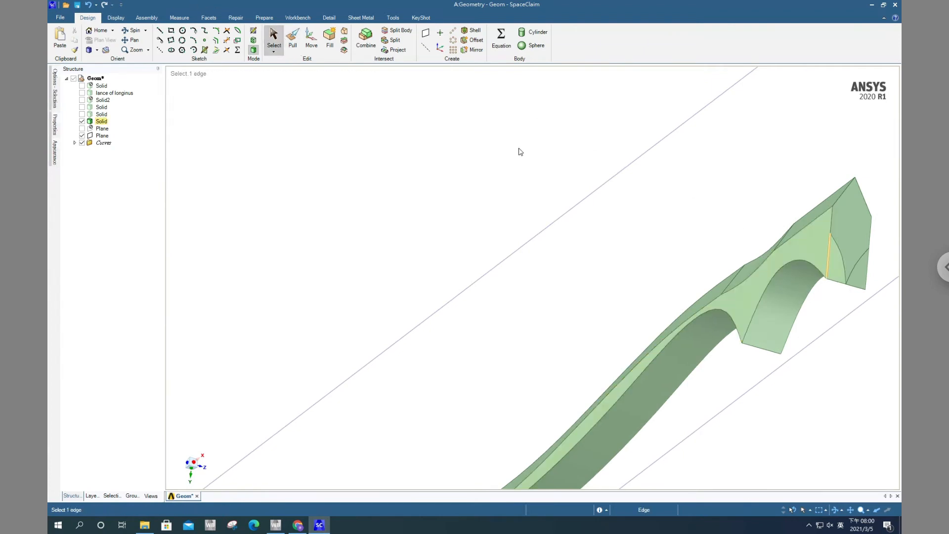
left_click(293, 36)
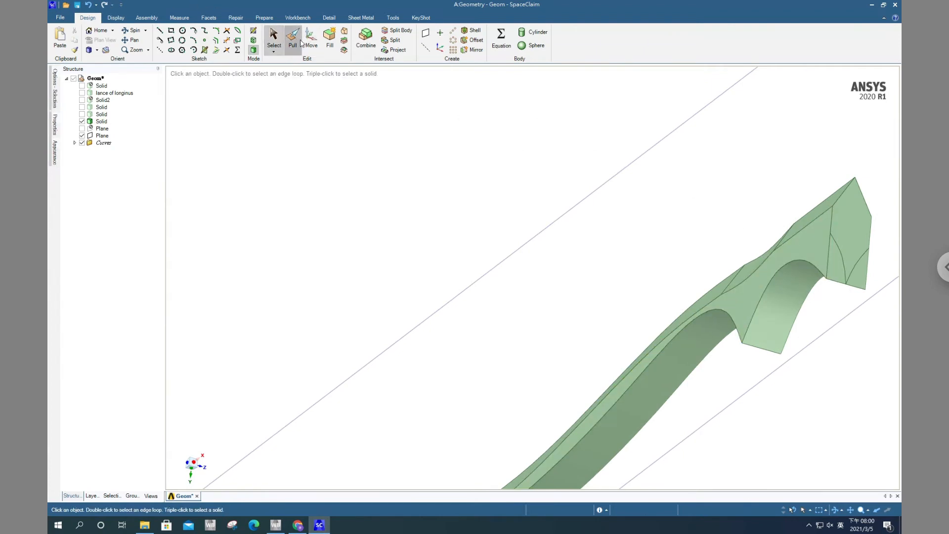
left_click(835, 259)
left_click(197, 135)
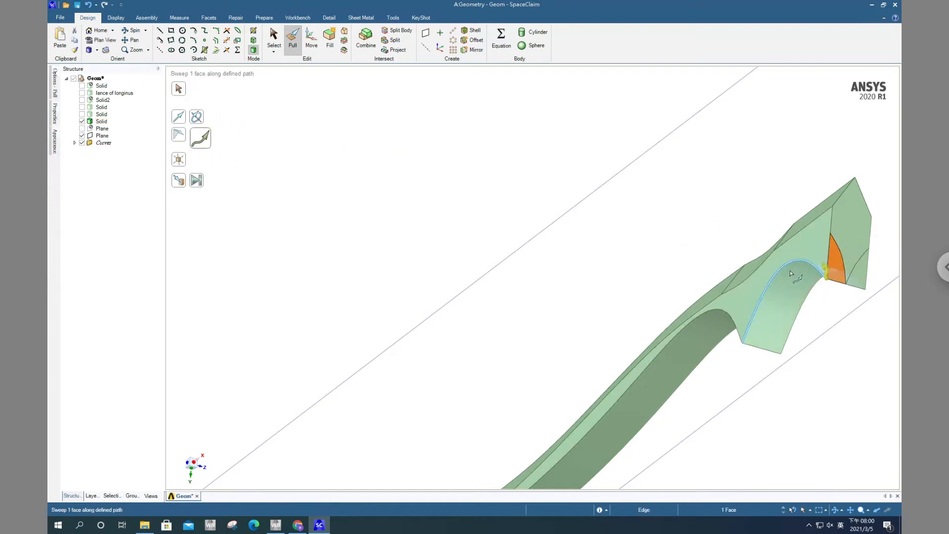
left_click(740, 318)
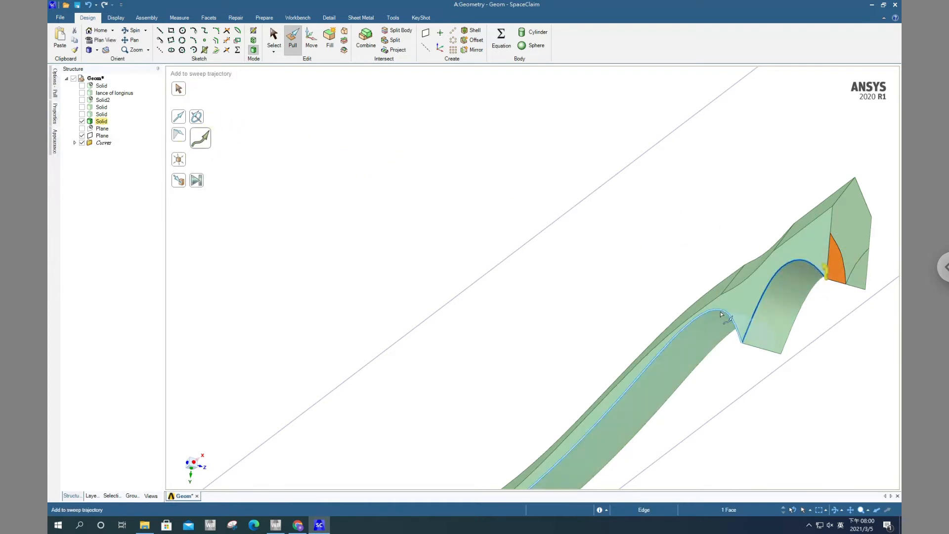
left_click(720, 310)
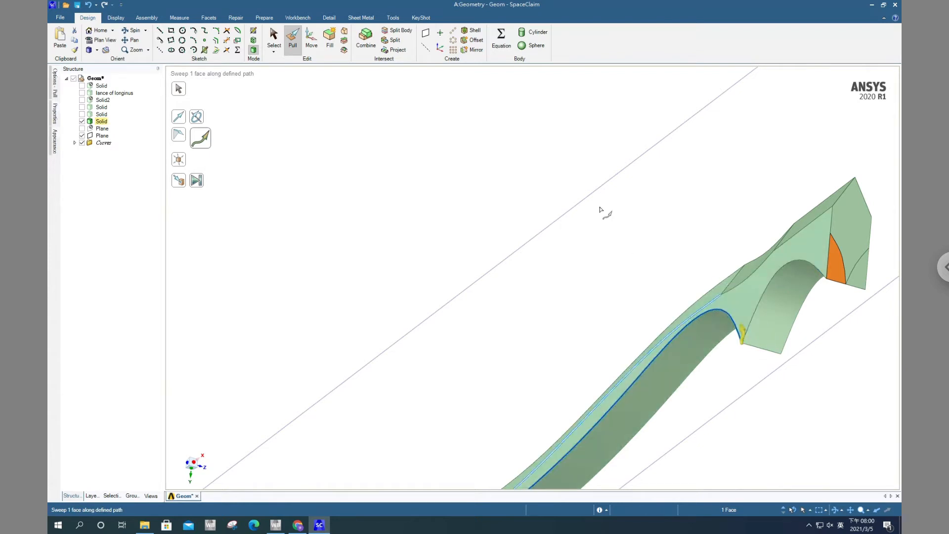
left_click(492, 152)
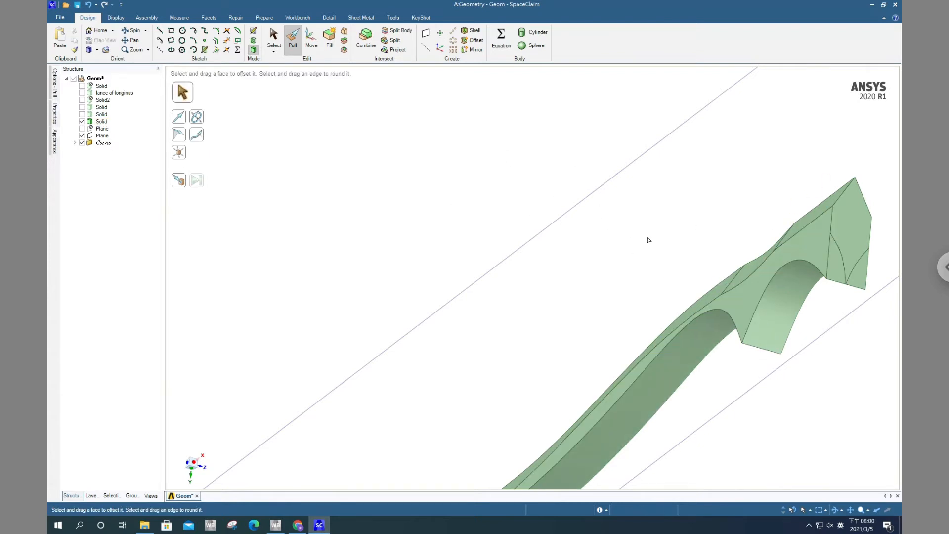
Sweep one curved corner region of the end face along the adjoining lower edge chain to cut a concave bevel along the blade.
left_click(842, 274)
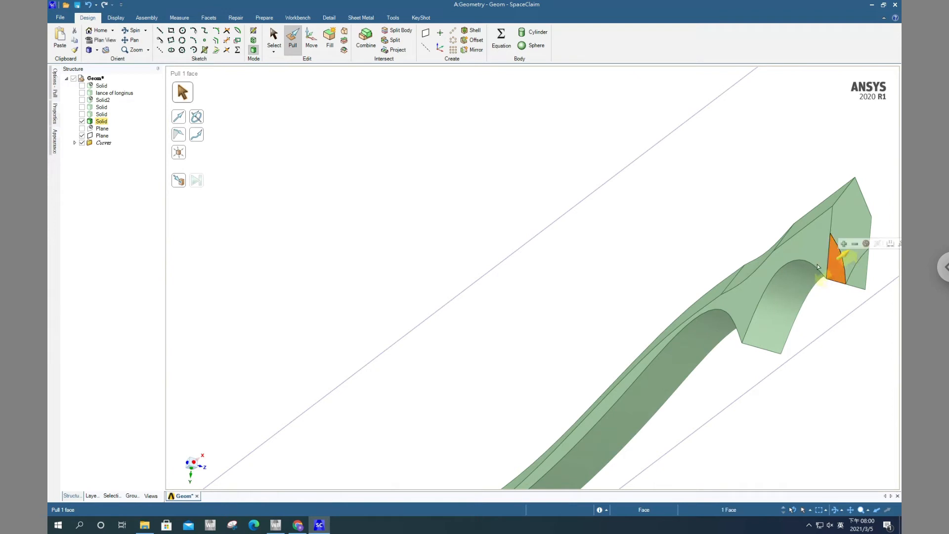
left_click(197, 134)
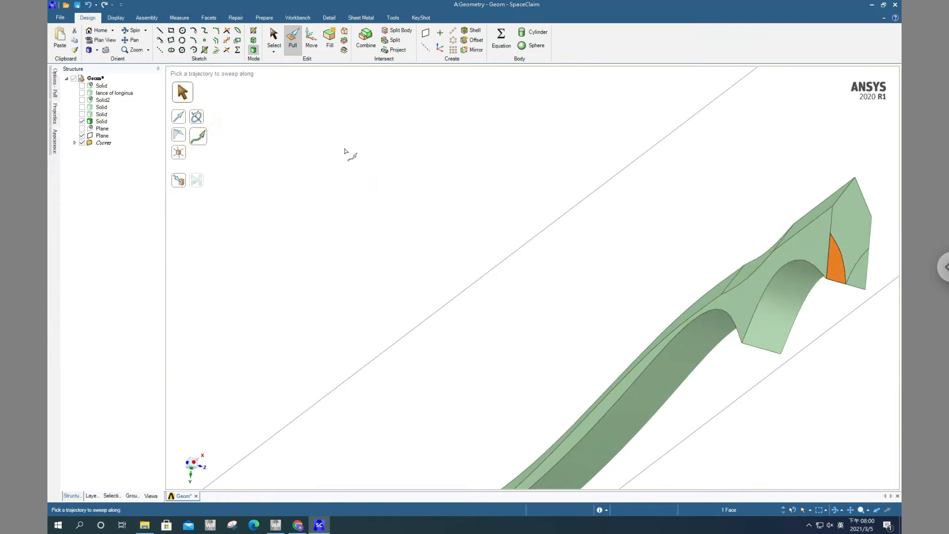
left_click(803, 259)
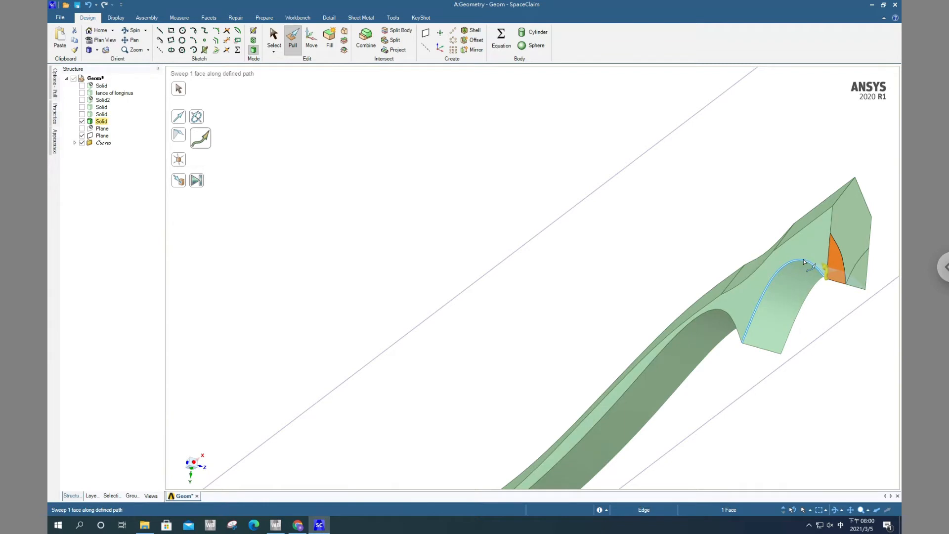
left_click(721, 313)
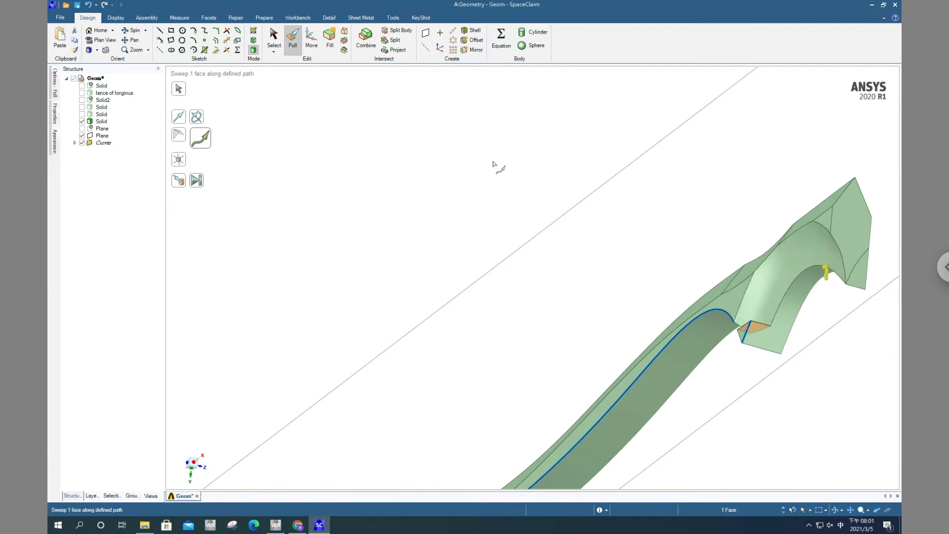
scroll(675, 346, "down", 4)
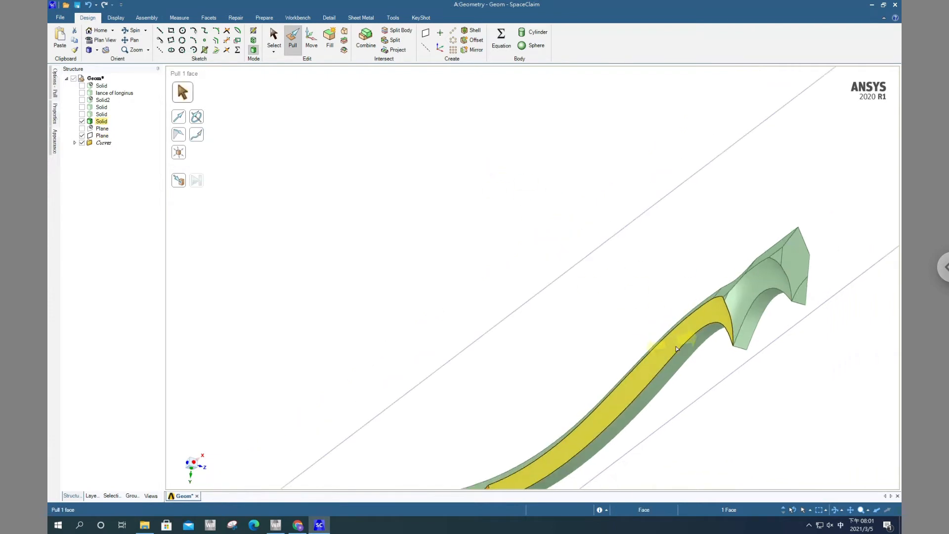
Sweep the remaining curved corner region of the end face along the opposite edge chain to hollow the blade's other side.
scroll(757, 320, "up", 1)
scroll(755, 293, "up", 3)
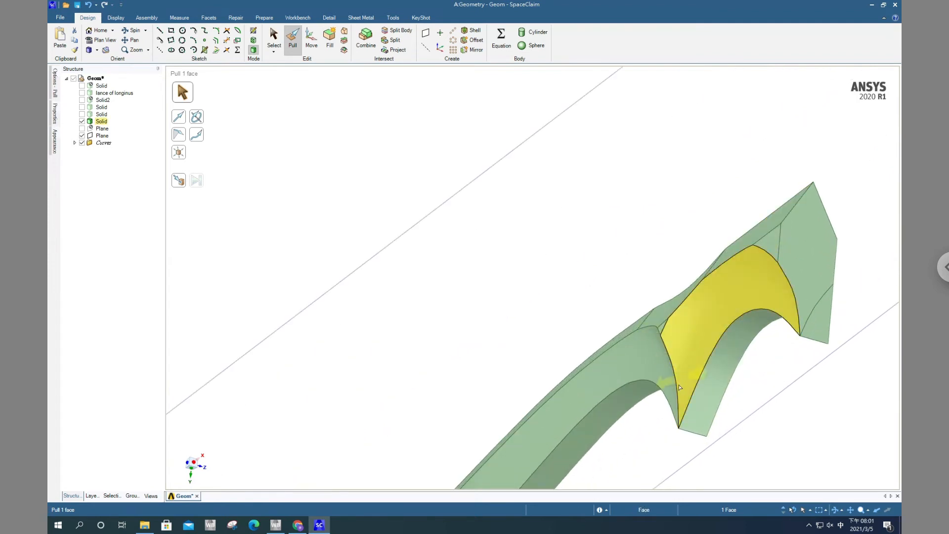
middle_click_drag(683, 324, 651, 357)
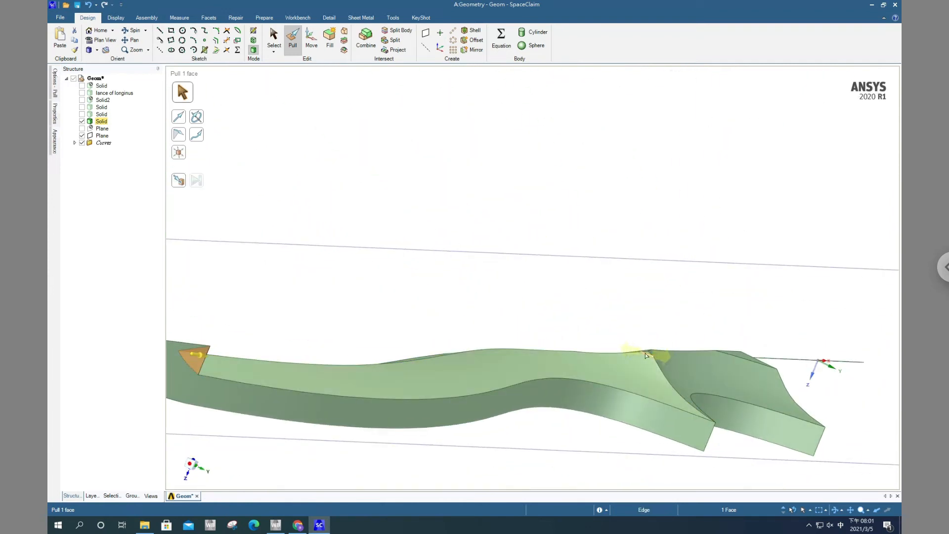
middle_click_drag(563, 358, 469, 173)
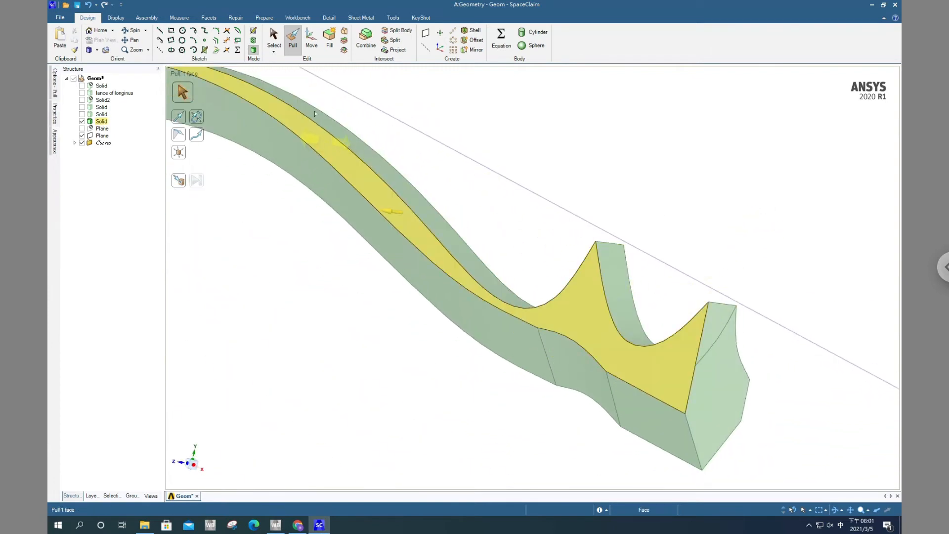
left_click(716, 323)
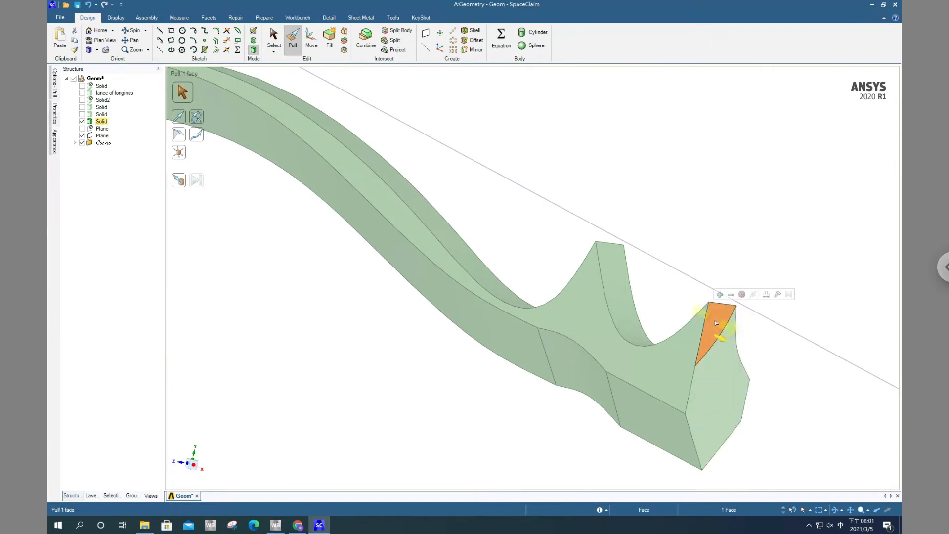
left_click(198, 137)
left_click(644, 345)
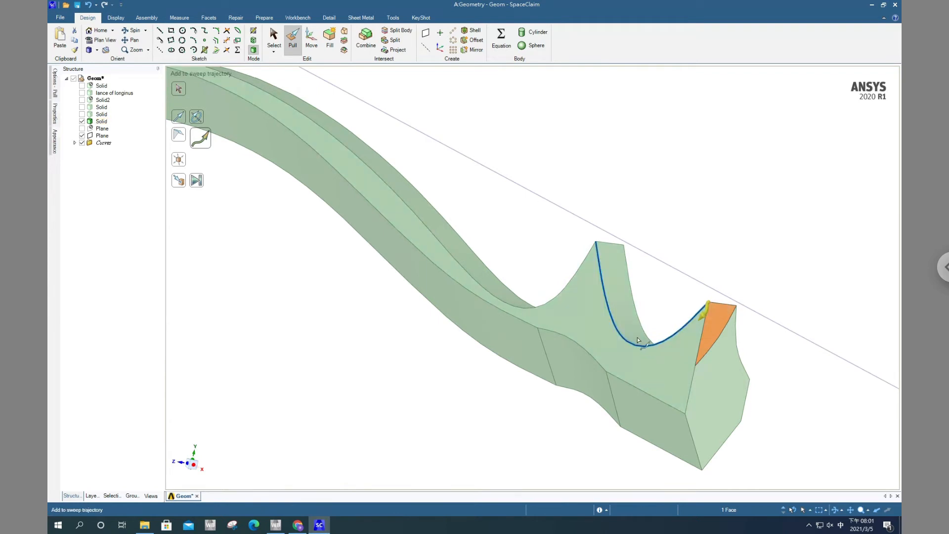
left_click(546, 310)
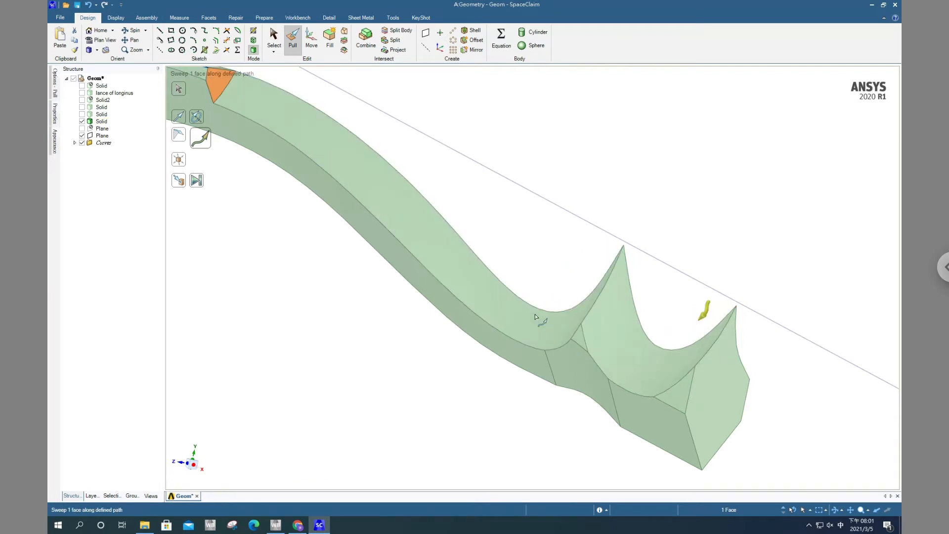
left_click(455, 293)
Pull the leftover triangular face near the blade's pointed tip through the tip to extend the concave bevel on that side.
scroll(452, 289, "up", 3)
middle_click_drag(538, 361, 548, 439)
middle_click_drag(414, 396, 292, 384)
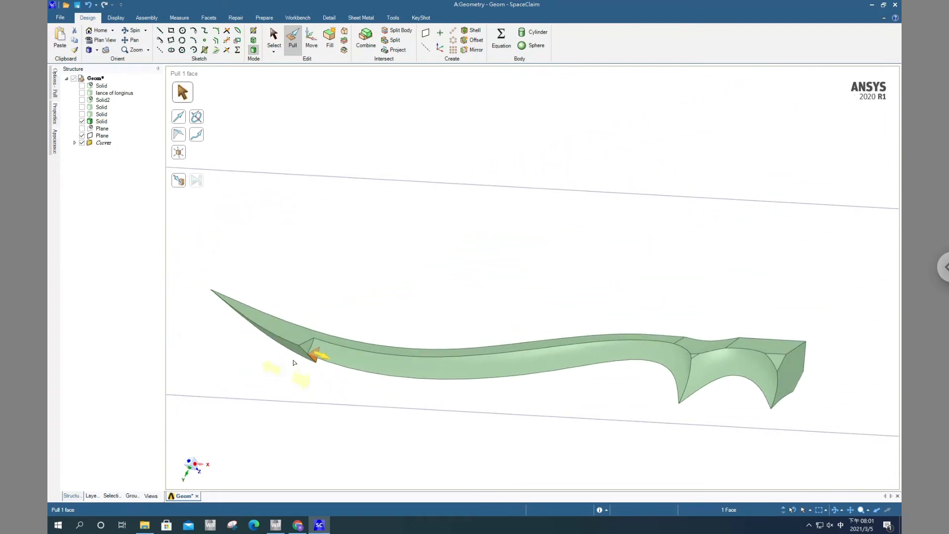
left_click(289, 44)
left_click(307, 349)
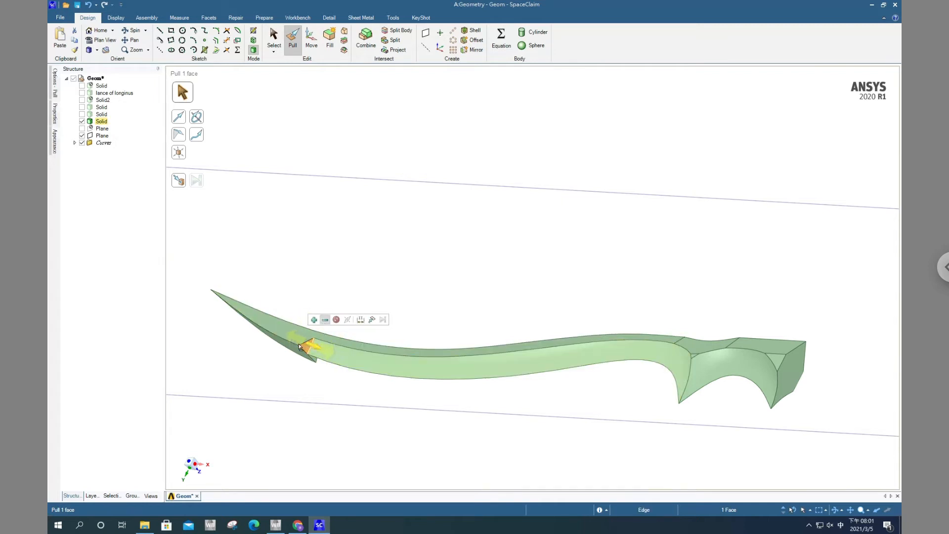
left_click_drag(300, 347, 366, 373)
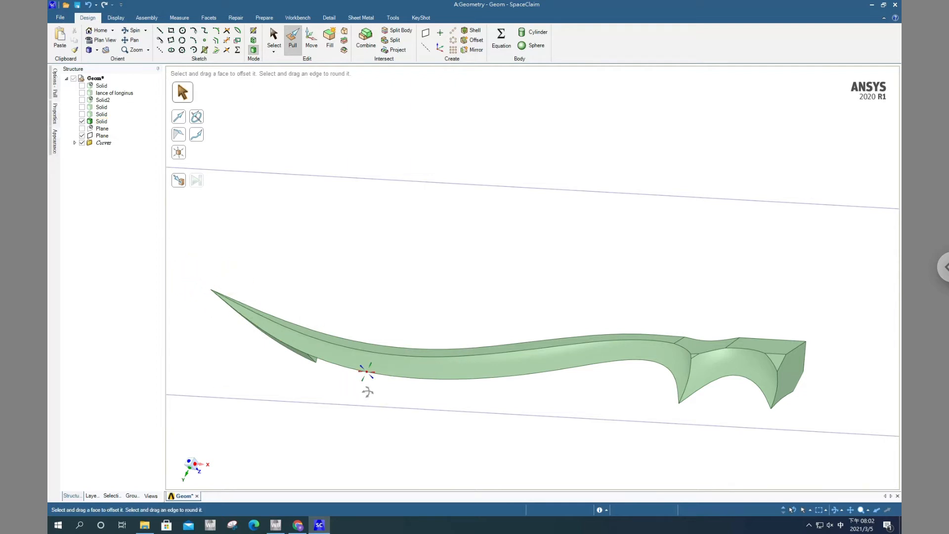
Pull the matching triangular face on the blade's other side past the pointed tip to remove the remaining material there.
middle_click_drag(367, 392, 291, 360)
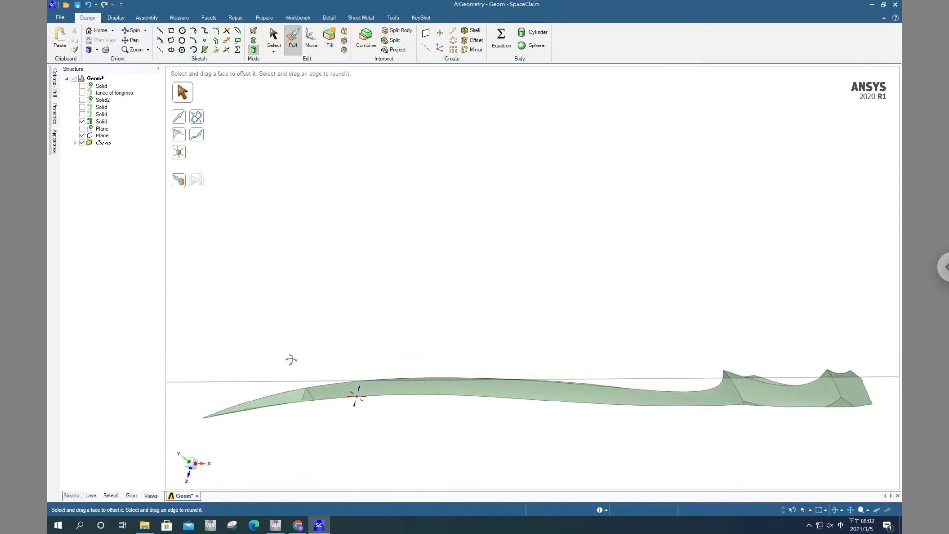
left_click(307, 395)
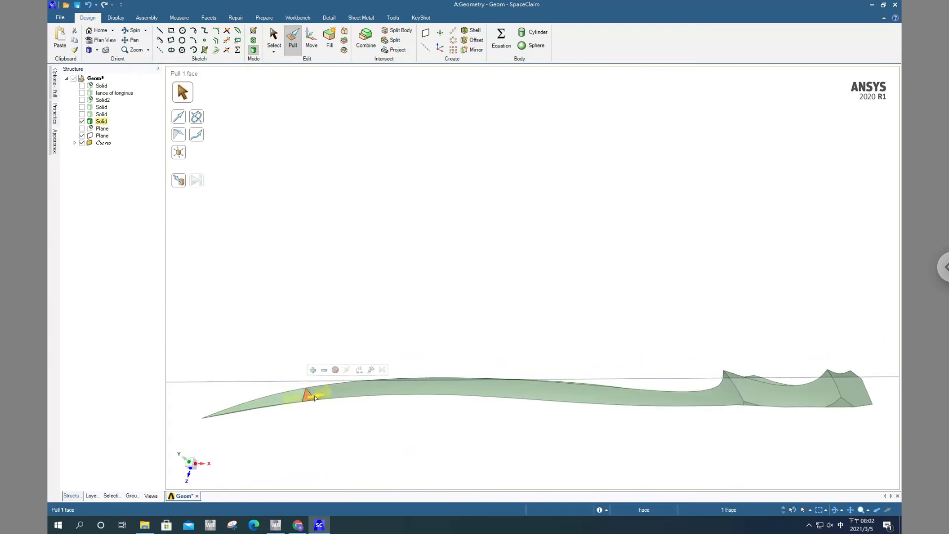
left_click(322, 396)
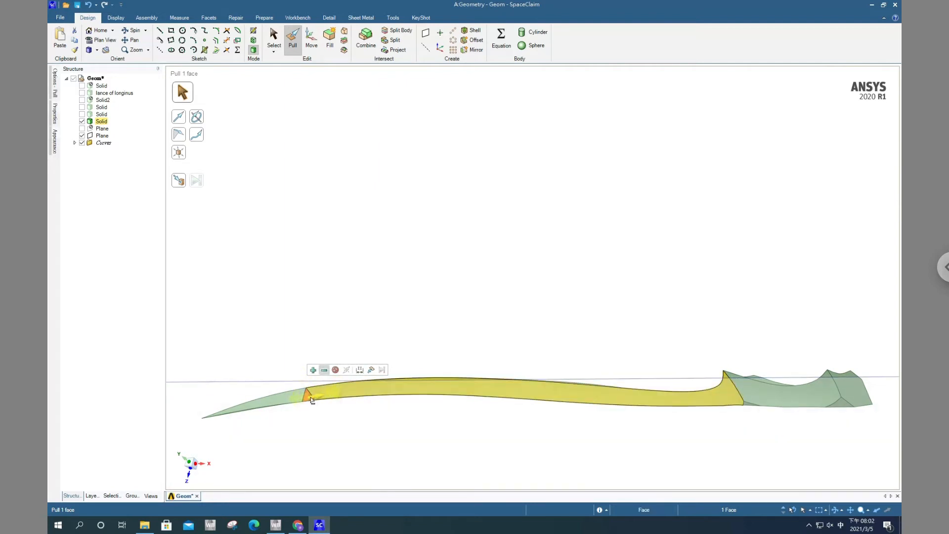
left_click_drag(312, 400, 167, 430)
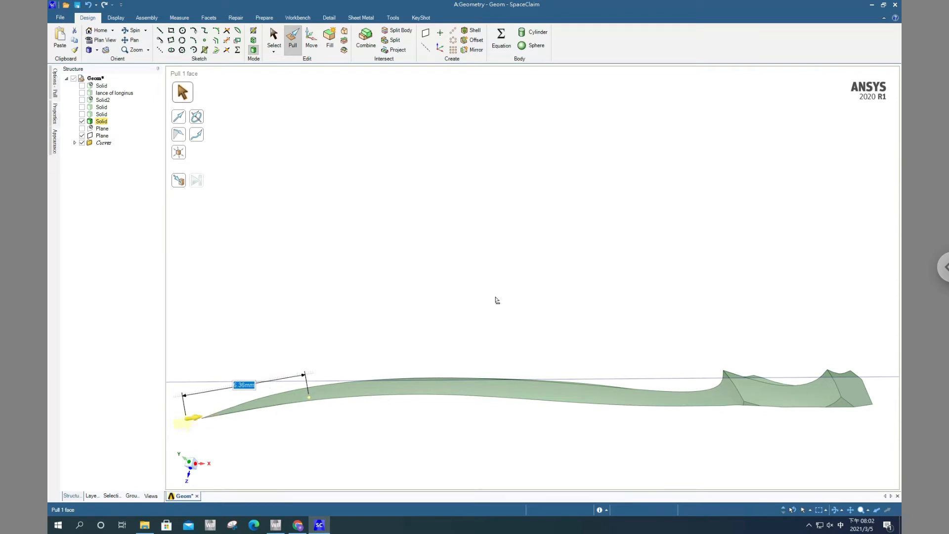
left_click_drag(496, 300, 567, 319)
key("ctrl+z")
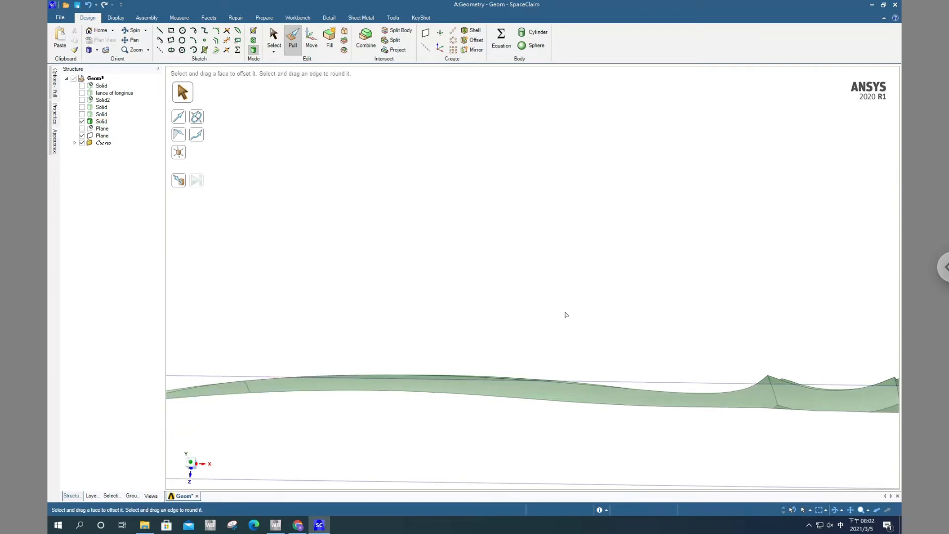
Pull the small leftover triangular face at the blade's broad end about 0.24 mm to trim it away.
scroll(553, 306, "down", 4)
middle_click_drag(558, 306, 575, 345)
scroll(684, 348, "up", 4)
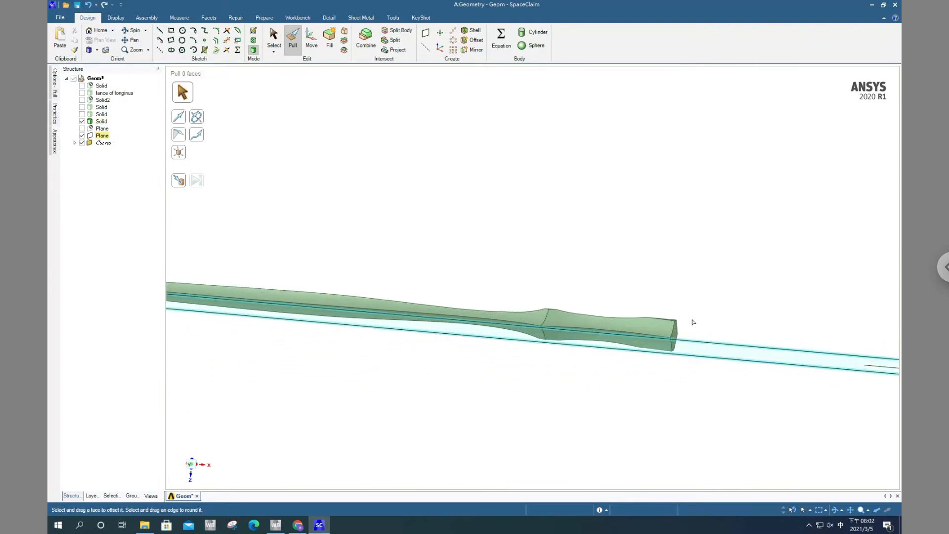
middle_click_drag(683, 313, 708, 425)
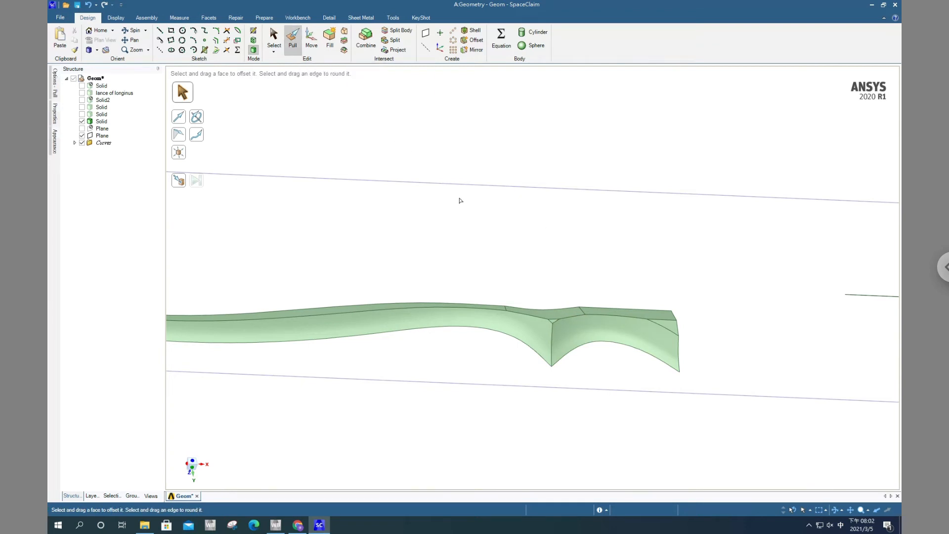
left_click(671, 327)
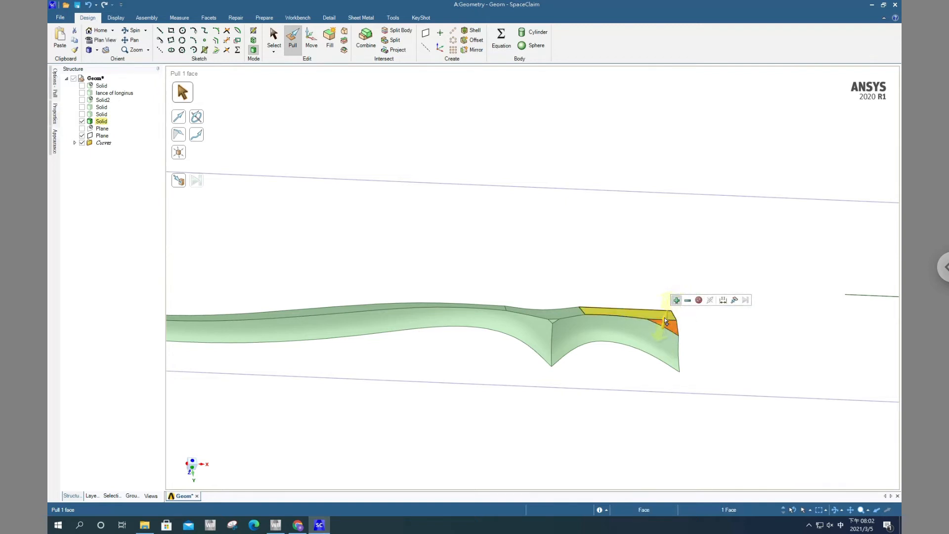
left_click_drag(666, 319, 669, 317)
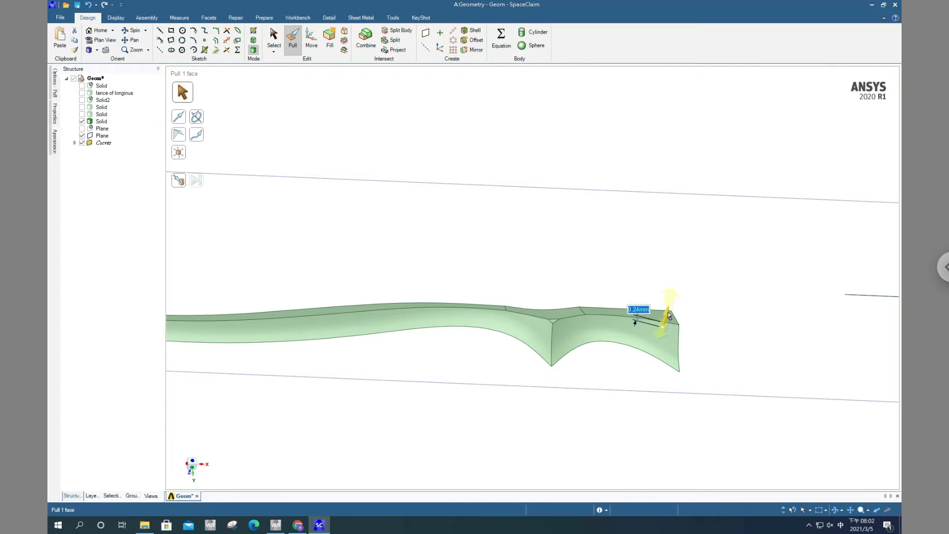
left_click(679, 301)
Pull the tiny triangular face at the root of the blade's middle spike until it disappears.
scroll(550, 325, "up", 5)
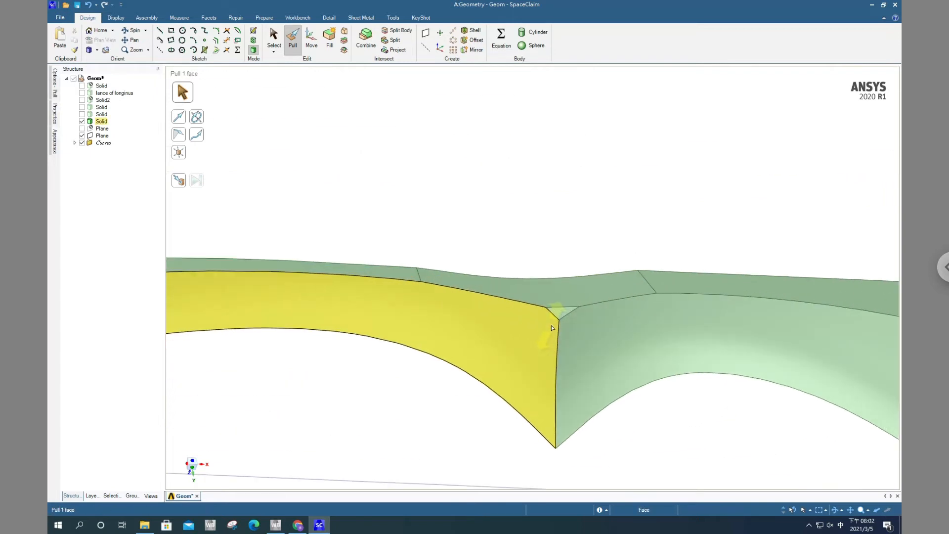
left_click(562, 314)
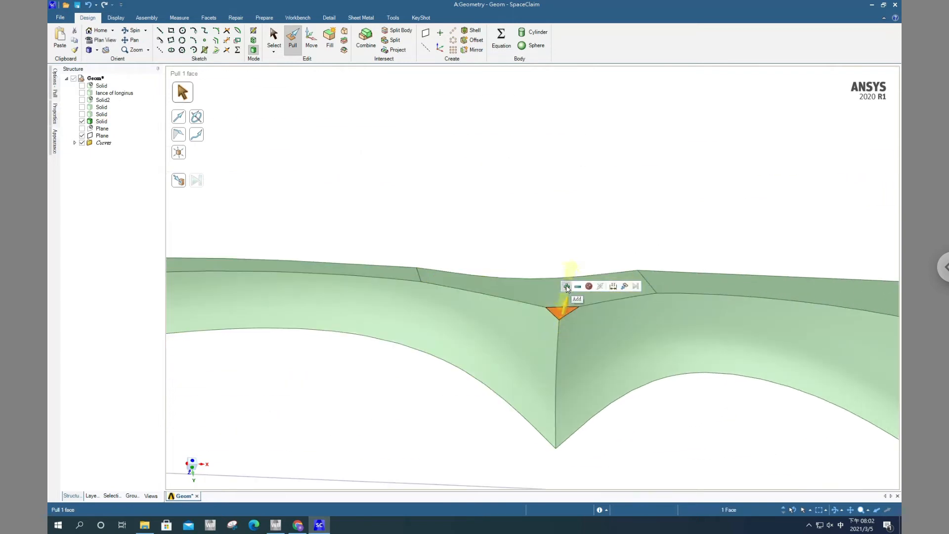
left_click_drag(567, 307, 558, 313)
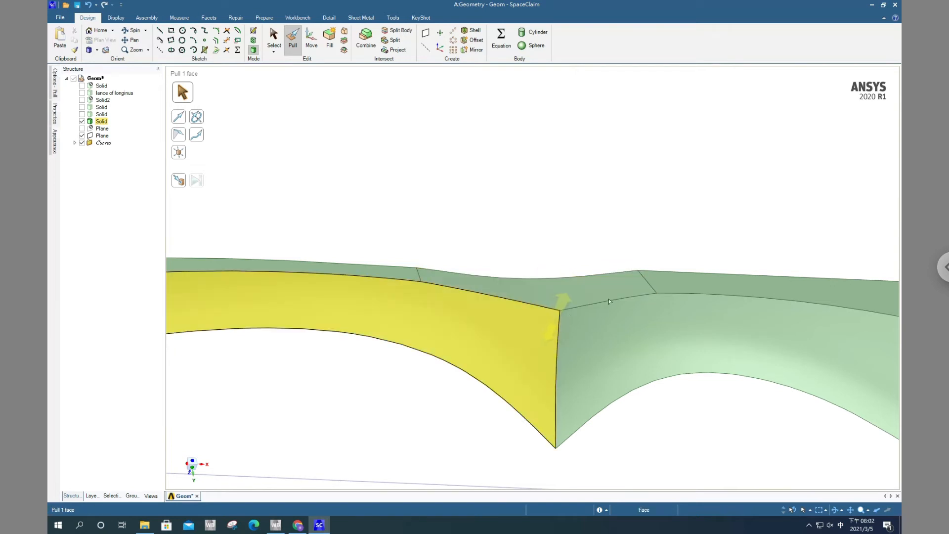
Pull the leftover triangular face at the broad end on the blade's opposite side inward to remove it.
scroll(748, 300, "down", 4)
left_click(836, 326)
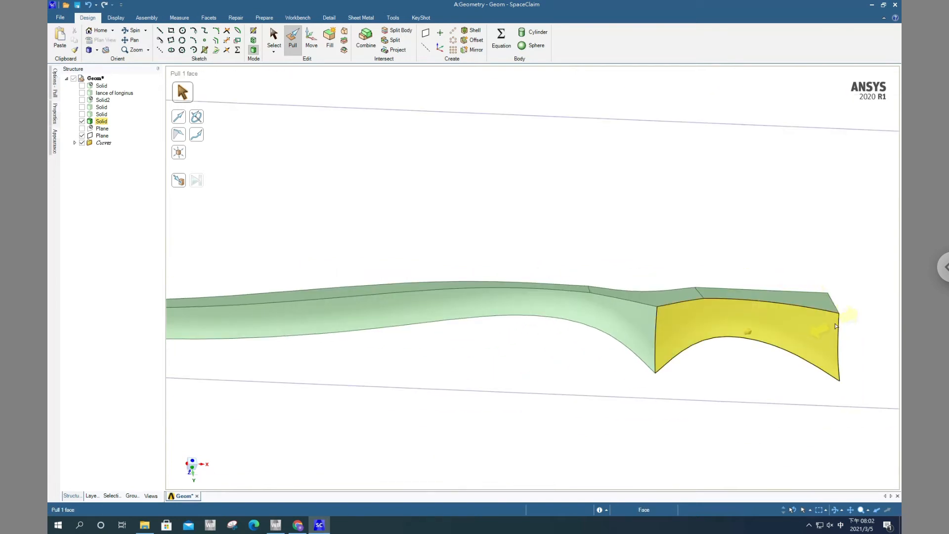
middle_click_drag(807, 337, 776, 158)
left_click(824, 374)
left_click(824, 372)
mouse_move(824, 372)
middle_mouse_down()
mouse_move(852, 335)
mouse_move(821, 363)
middle_mouse_up()
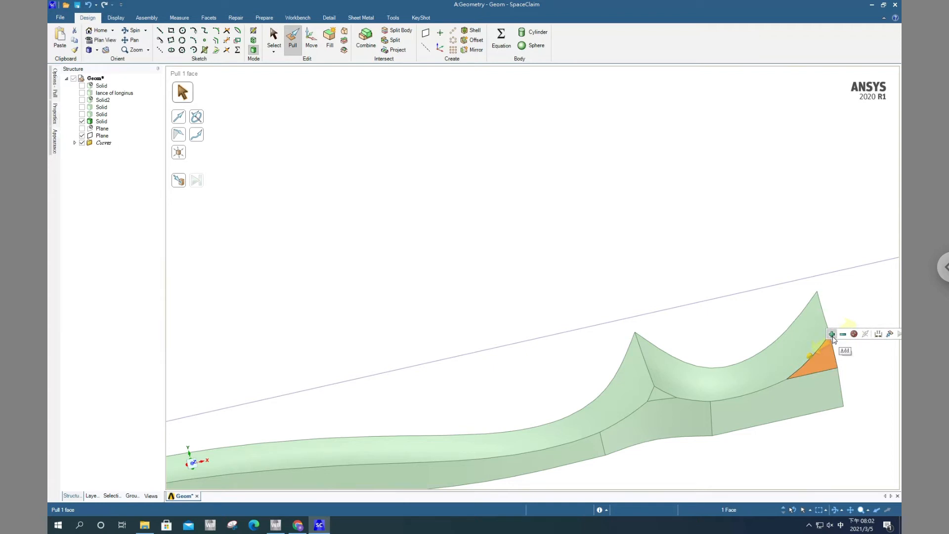
middle_click_drag(847, 377, 817, 350)
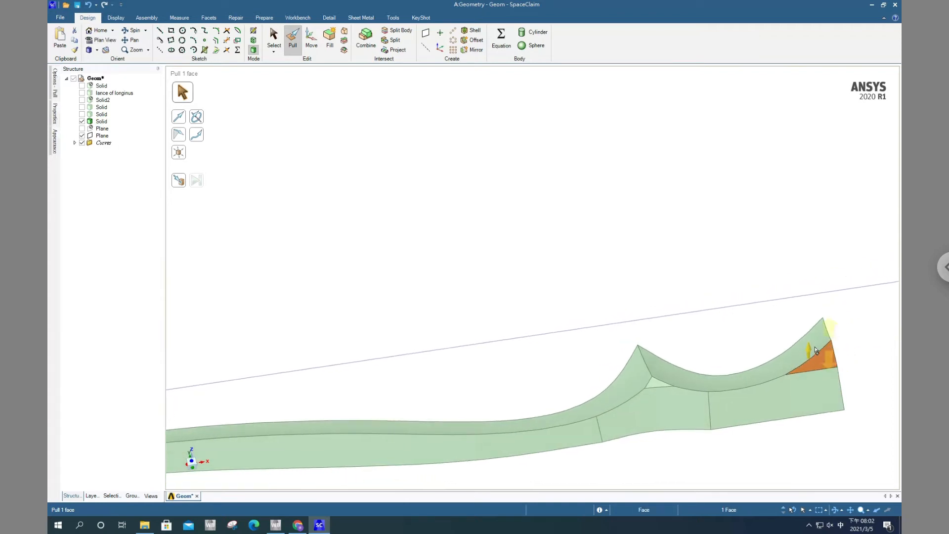
left_click_drag(811, 348, 810, 357)
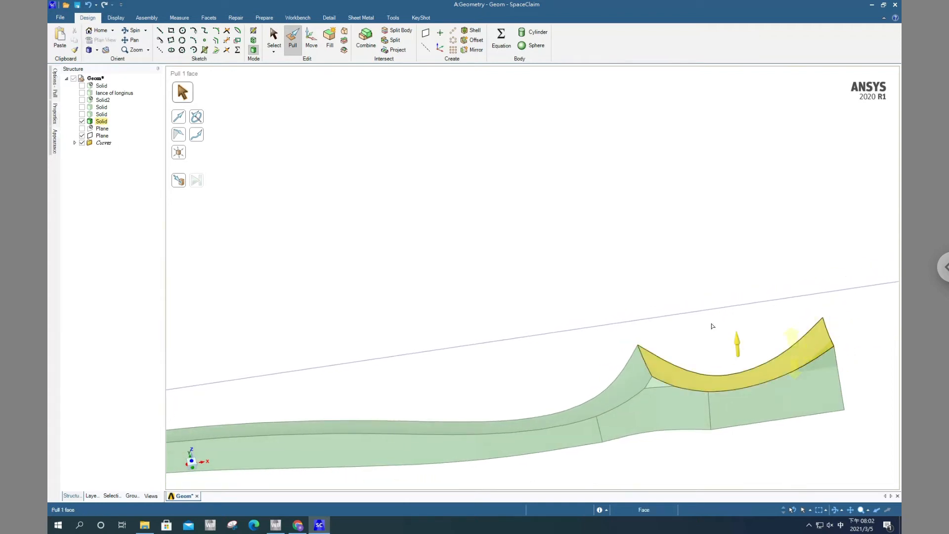
Pull the matching tiny triangular face beside the middle spike on this side to trim it away.
middle_click_drag(713, 327, 674, 367)
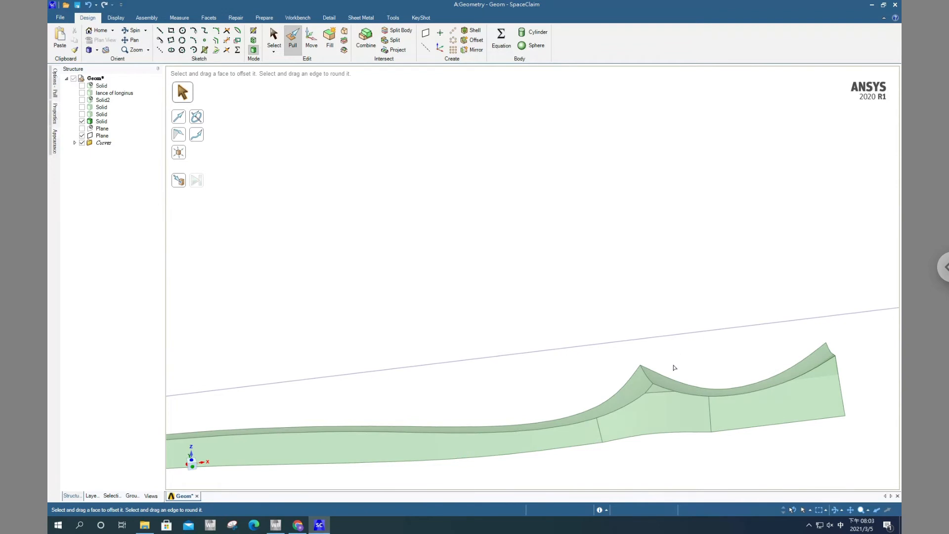
left_click(653, 390)
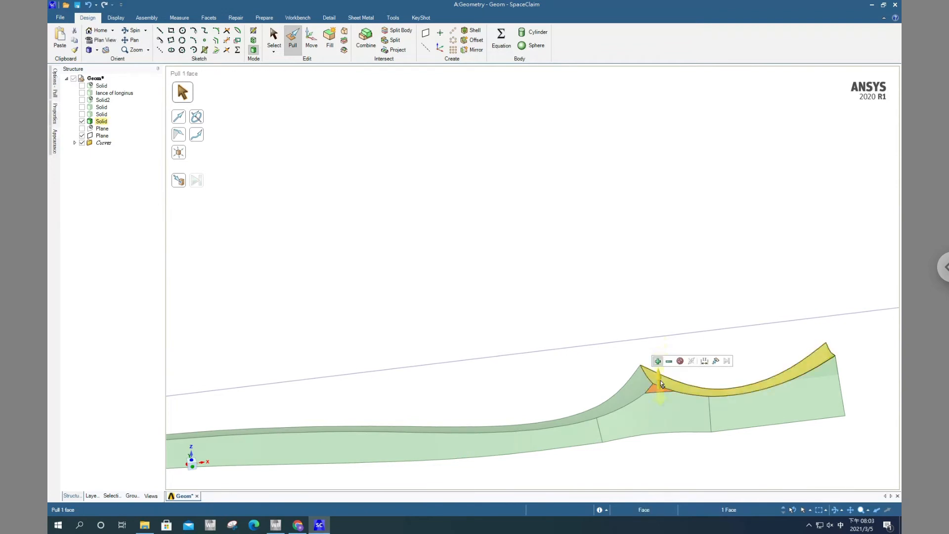
left_click_drag(660, 378, 662, 371)
left_click(663, 371)
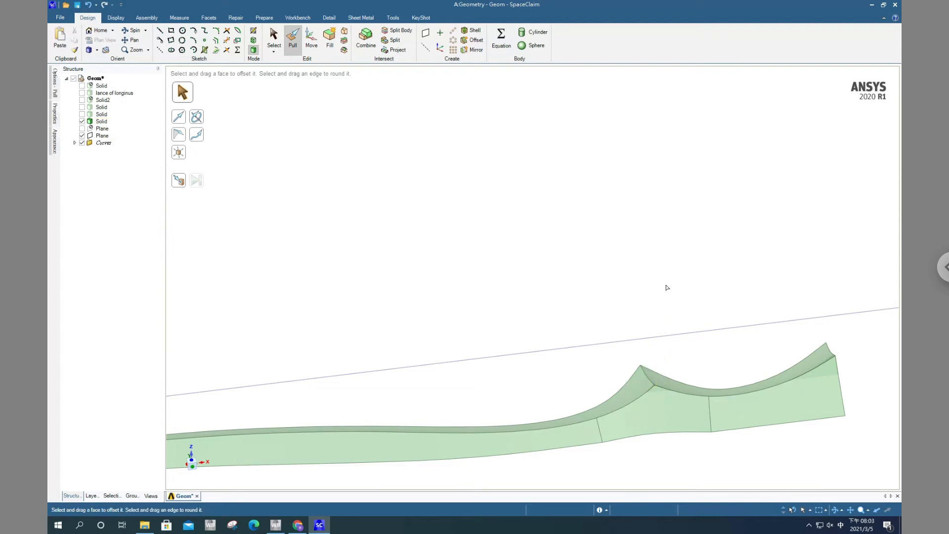
middle_click_drag(678, 314, 689, 335)
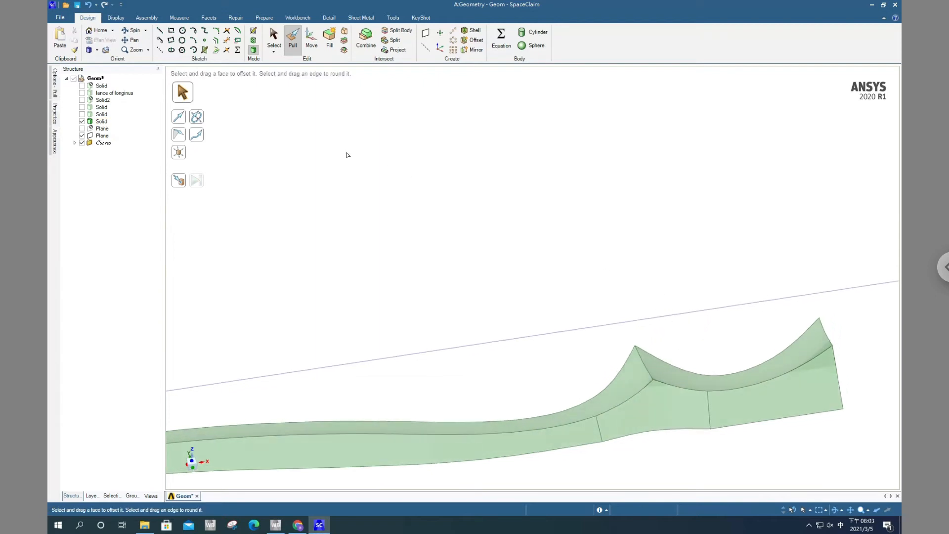
Show the two hidden helix bodies together with the finished blade.
left_click(82, 114)
left_click(82, 106)
scroll(528, 206, "down", 8)
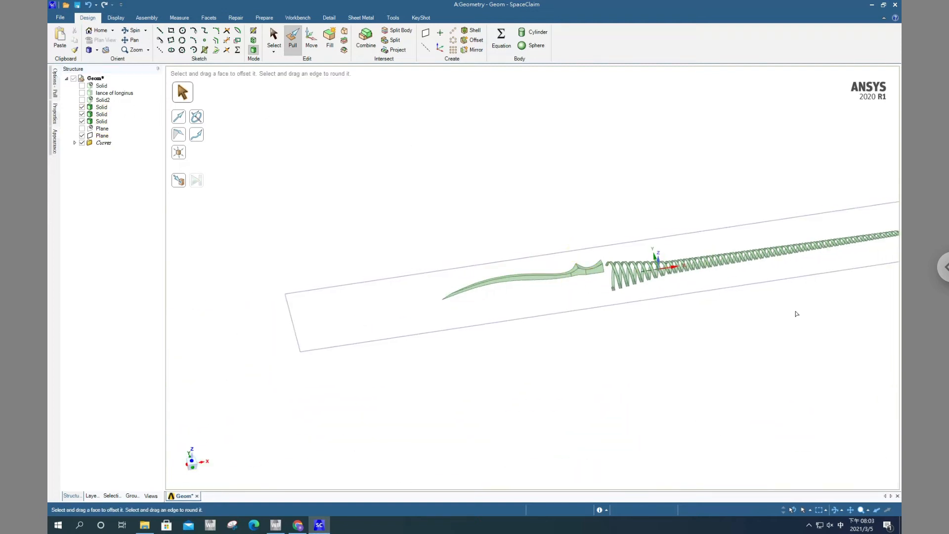
scroll(689, 297, "down", 2)
scroll(683, 295, "up", 6)
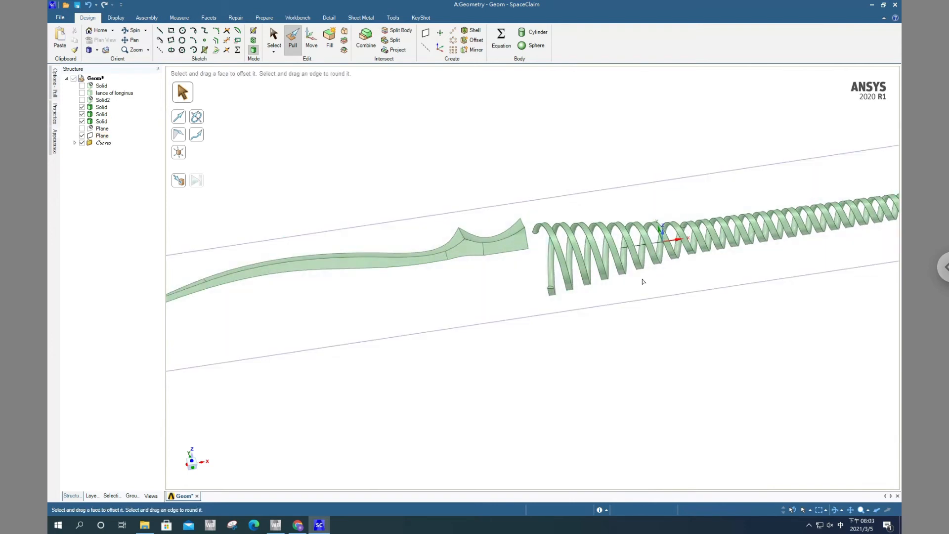
left_click(489, 233)
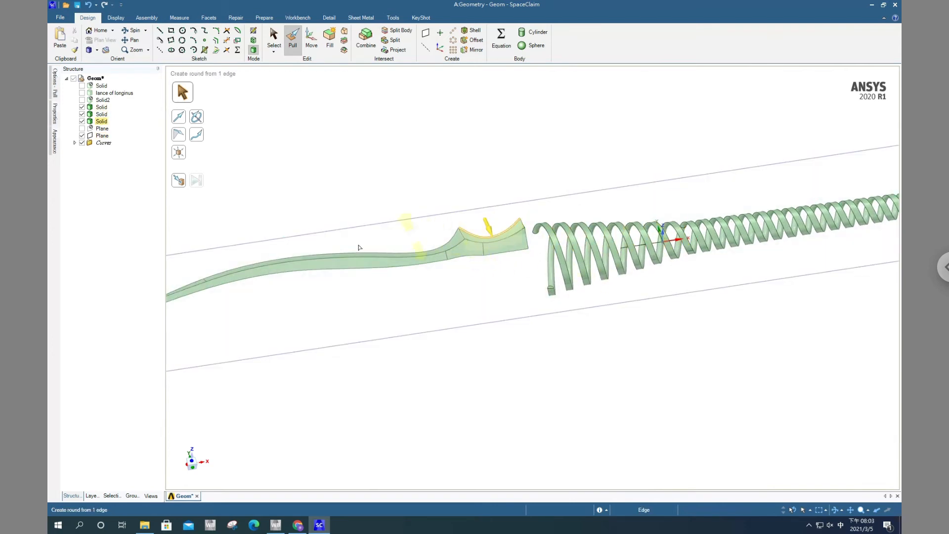
left_click(399, 290)
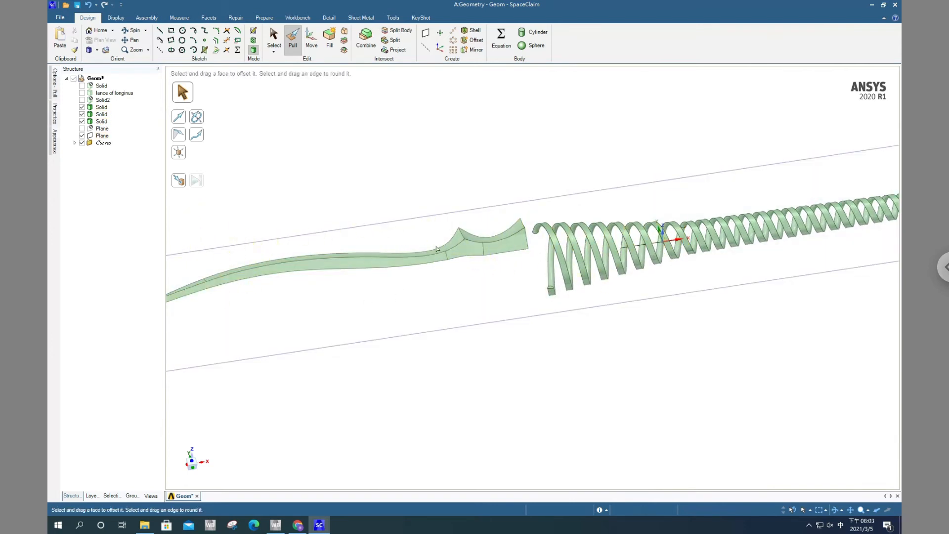
left_click(332, 253)
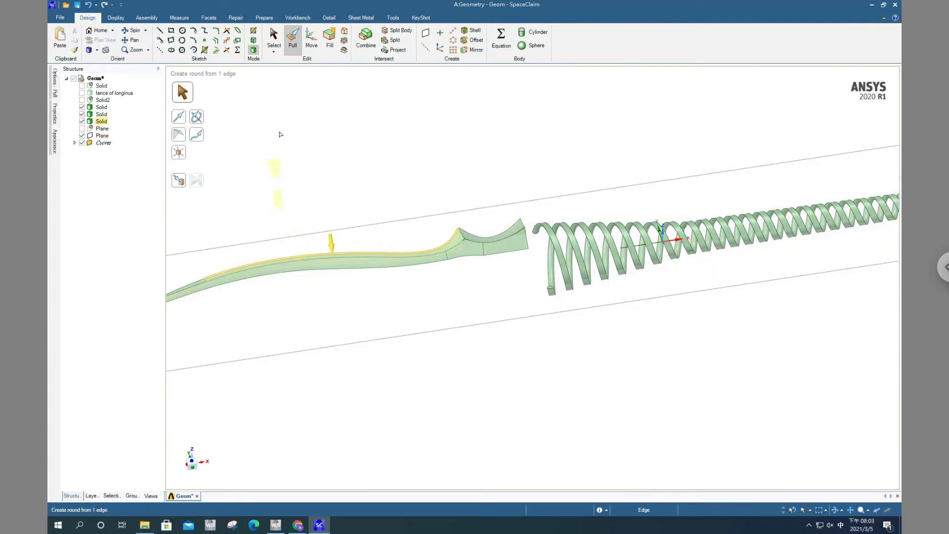
left_click(280, 133)
Duplicate the blade body in place and move the copy about 4.82 mm sideways along the Y axis, away from the original.
left_click(273, 37)
left_click(102, 122)
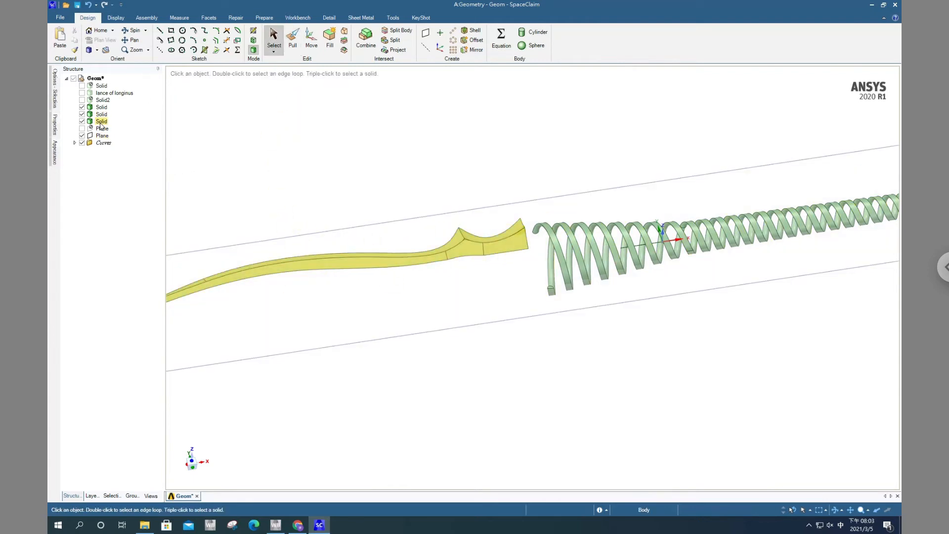
left_click(100, 123)
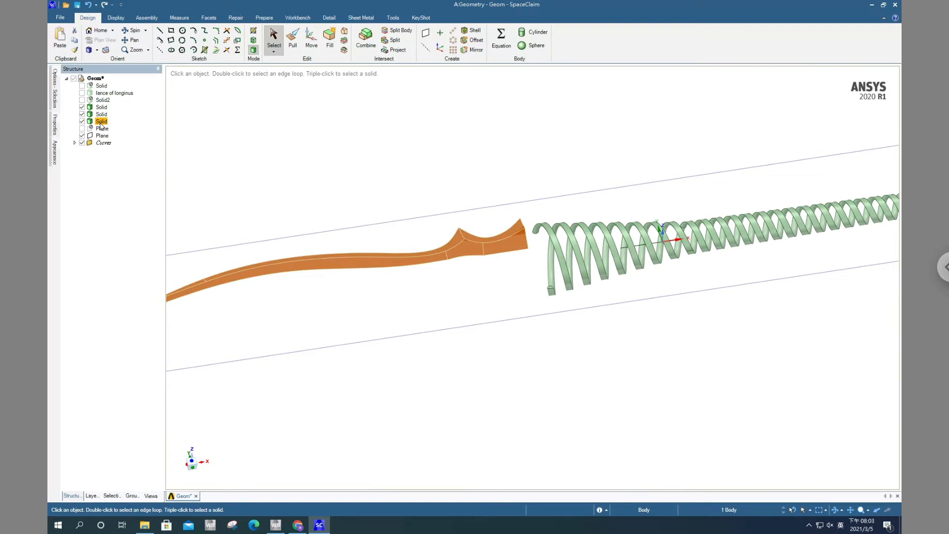
left_click(312, 44)
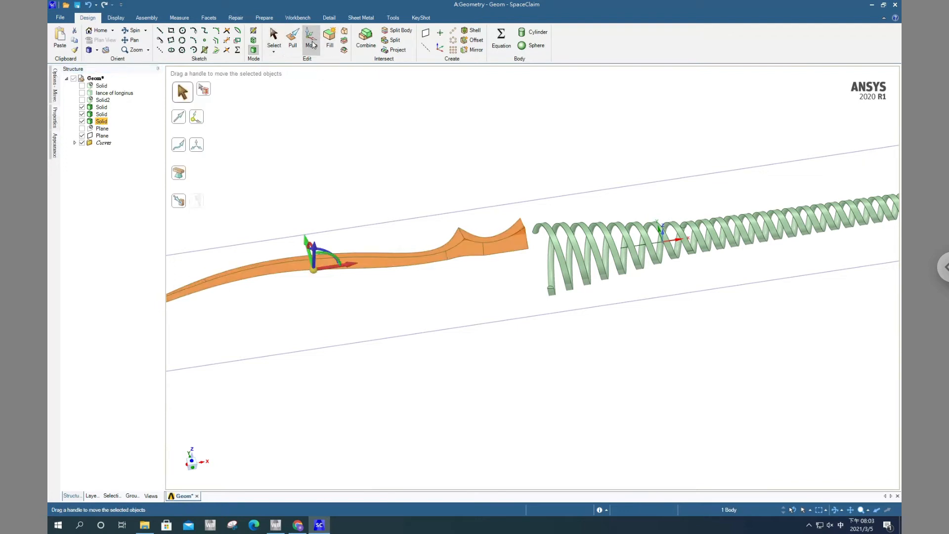
key("ctrl+c")
key("ctrl+v")
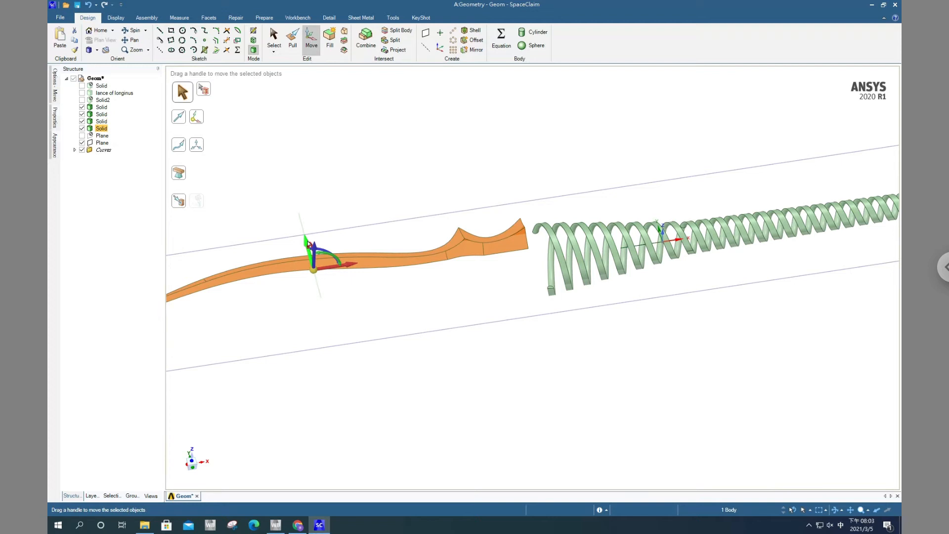
left_click_drag(307, 241, 332, 296)
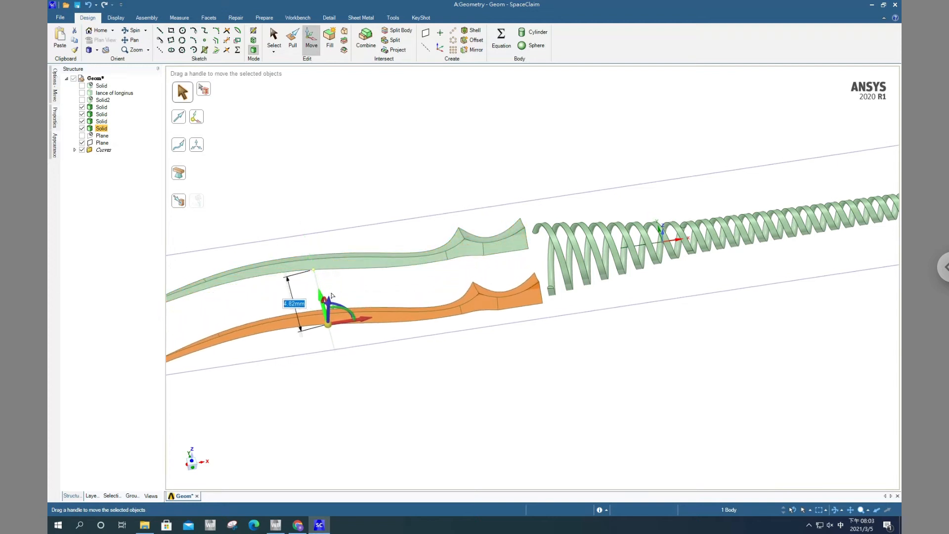
Rotate the copied blade about its lengthwise X axis so its spikes point outward, opposite to those of the original.
middle_click_drag(401, 305, 459, 302)
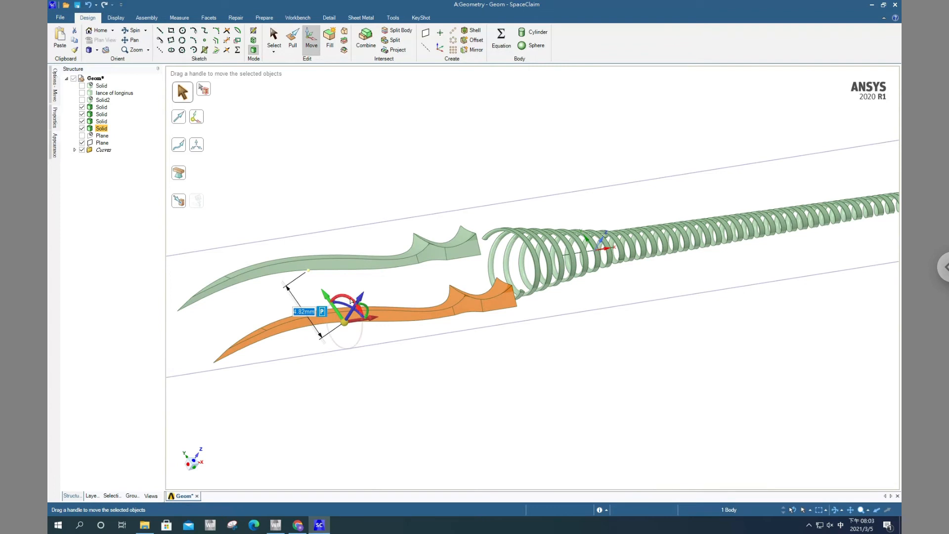
left_click_drag(351, 300, 555, 361)
left_click(556, 337)
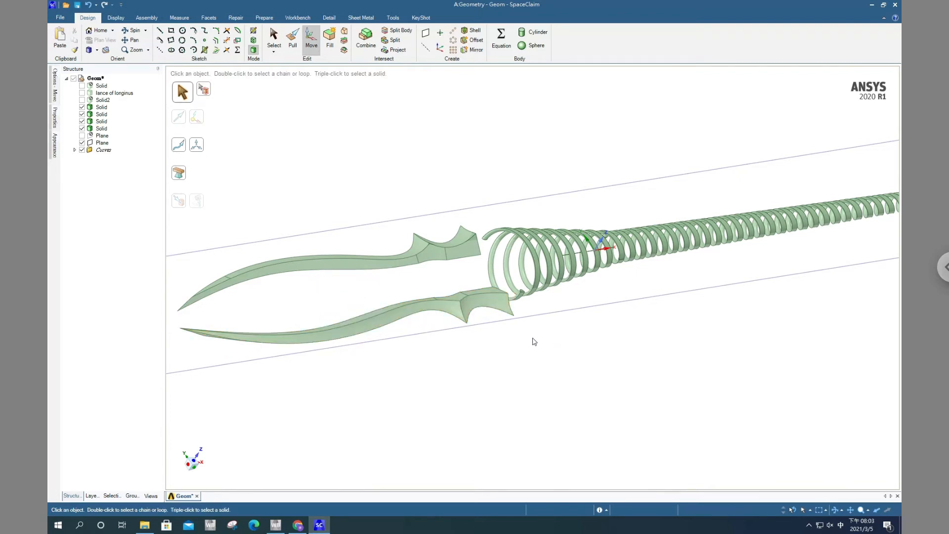
Examine how the broad ends of the two blades line up with the open ends of the double helix.
middle_click_drag(557, 337, 514, 361)
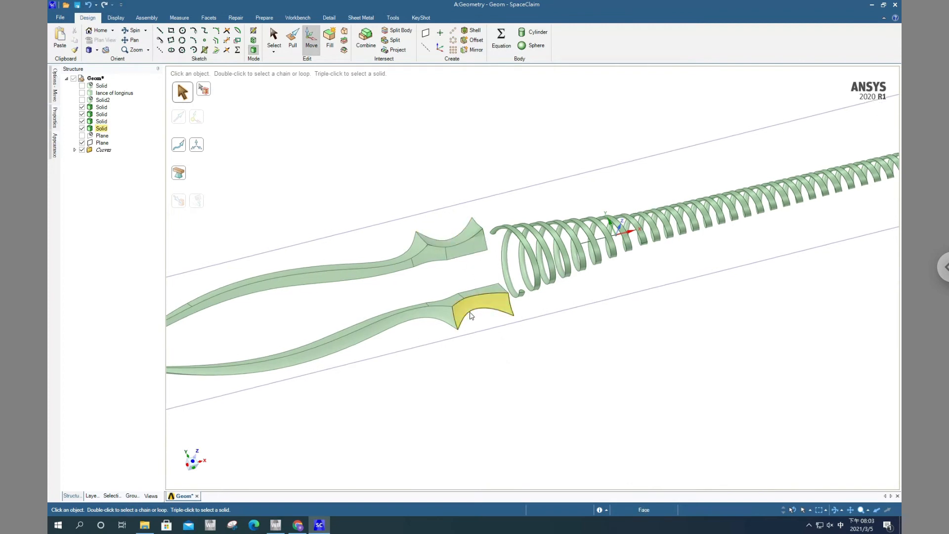
left_click(590, 315)
left_click(578, 338)
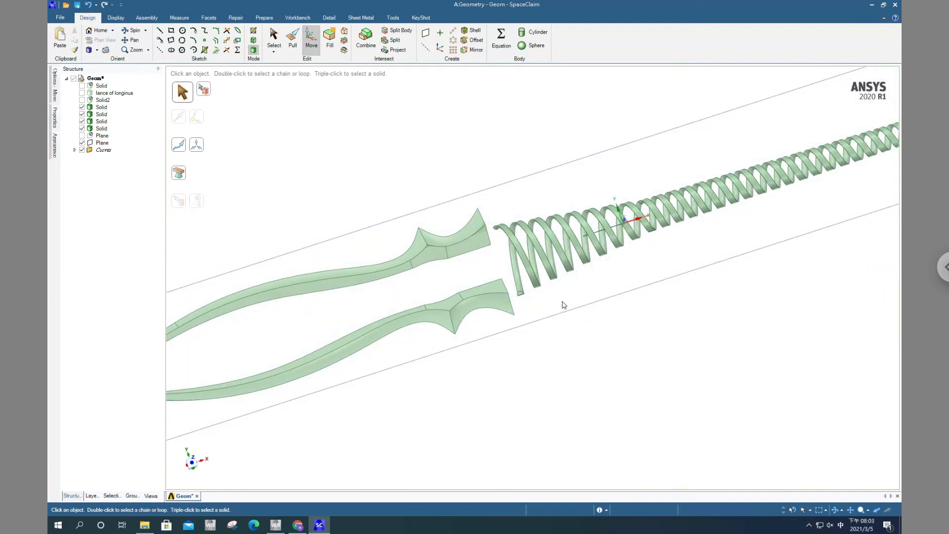
left_click(551, 282)
left_click(497, 243)
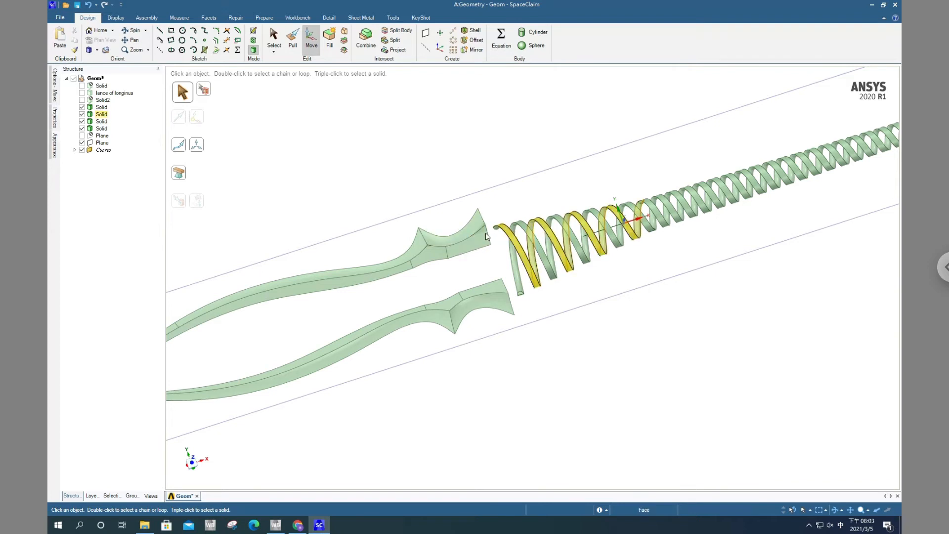
left_click(502, 248)
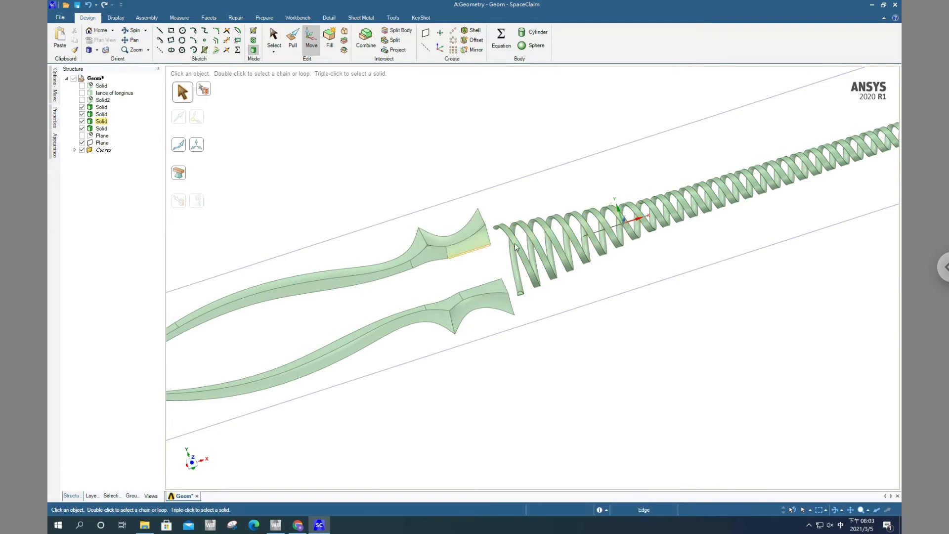
left_click(617, 231)
left_click(510, 218)
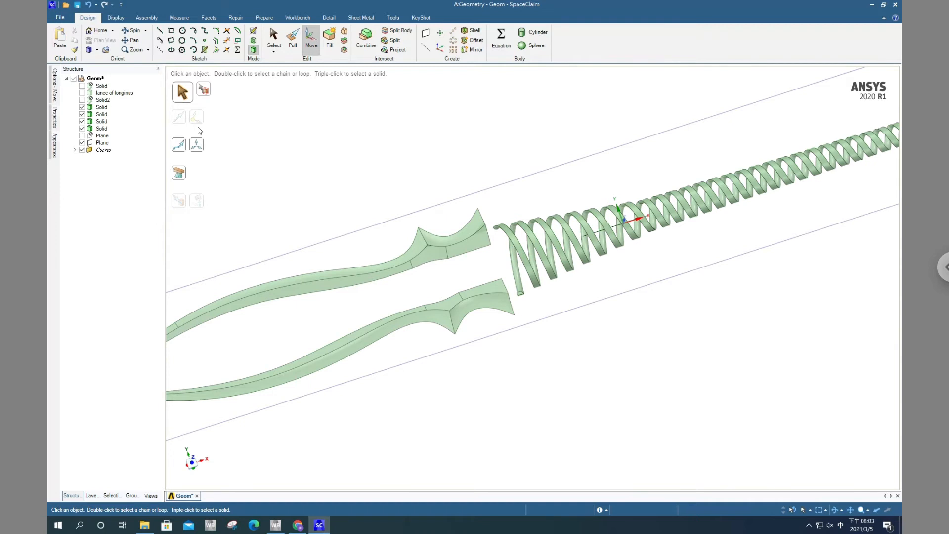
Hide the visible plane and move the copied blade about 1.06 mm along the X axis so its broad end overlaps the nearby helix end.
left_click(98, 137)
left_click(83, 143)
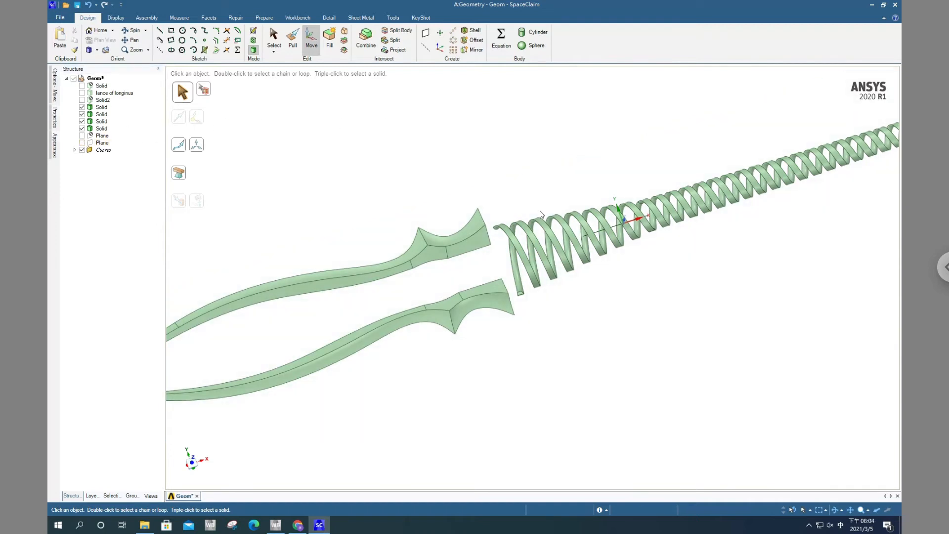
left_click(274, 38)
left_click(101, 115)
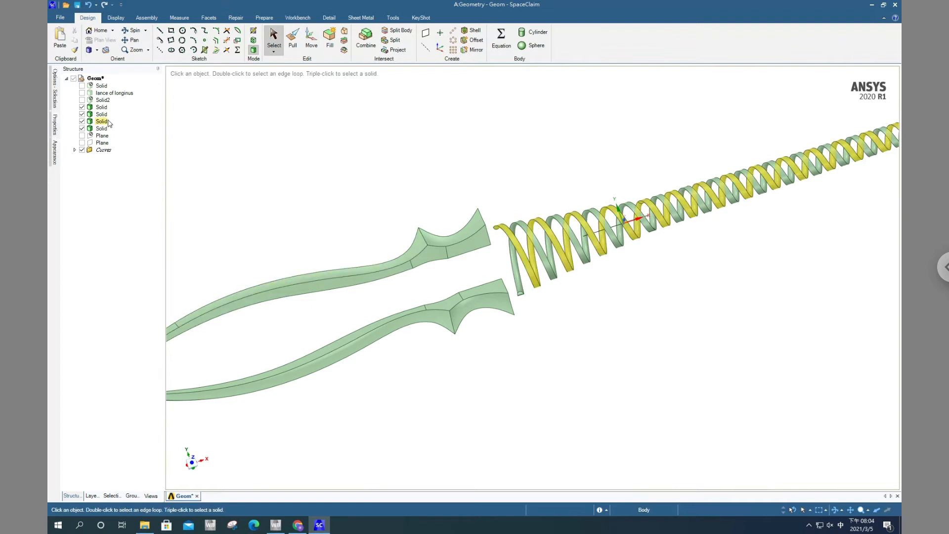
left_click(101, 129)
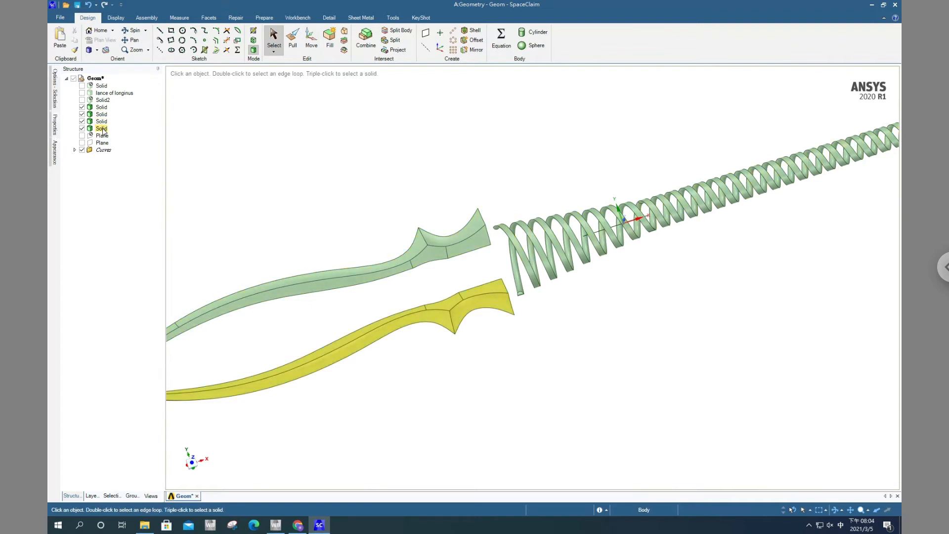
left_click(102, 128)
left_click(312, 39)
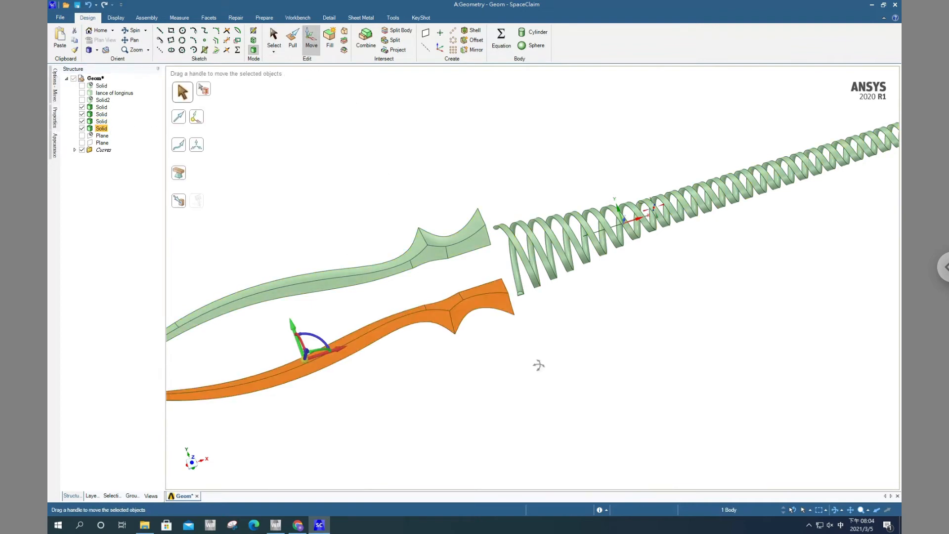
middle_click_drag(539, 365, 543, 301)
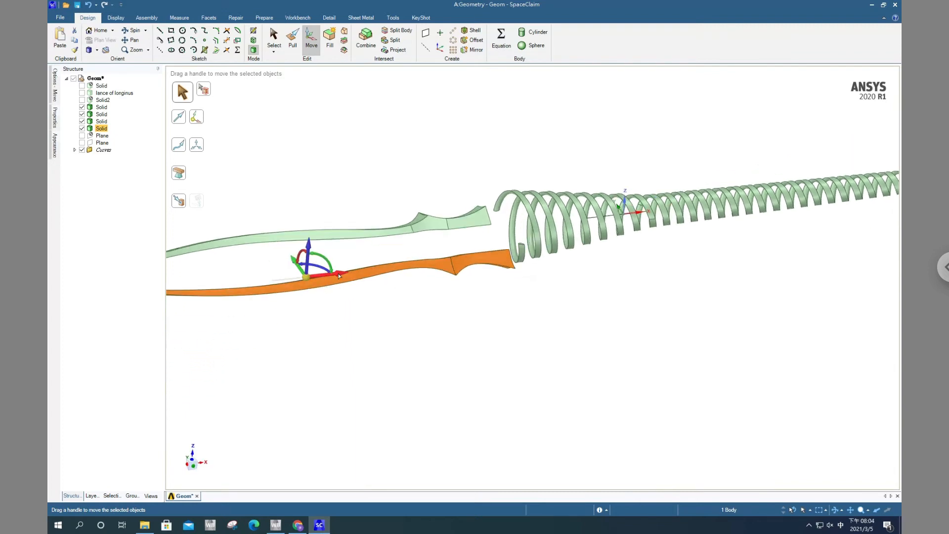
left_click_drag(340, 274, 353, 272)
scroll(514, 272, "up", 4)
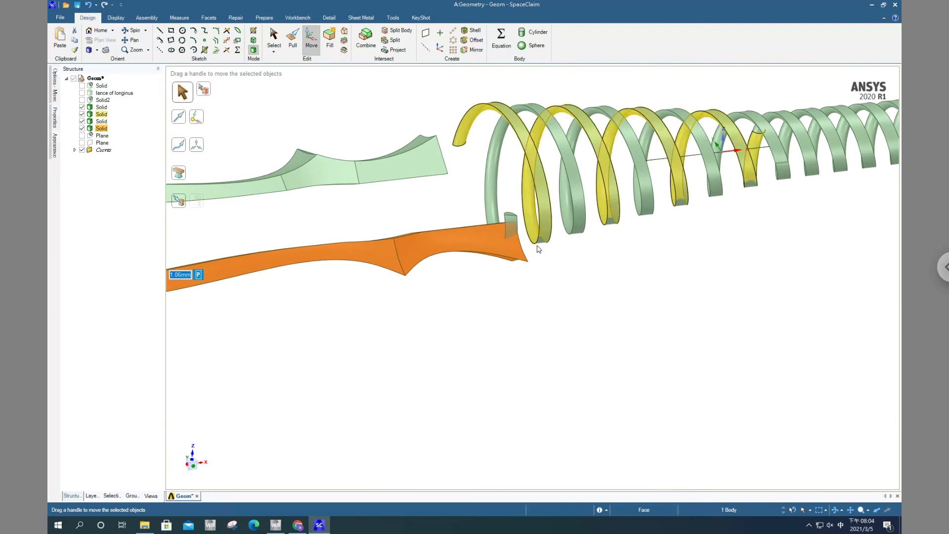
mouse_move(538, 248)
middle_mouse_down()
mouse_move(526, 221)
mouse_move(535, 250)
middle_mouse_up()
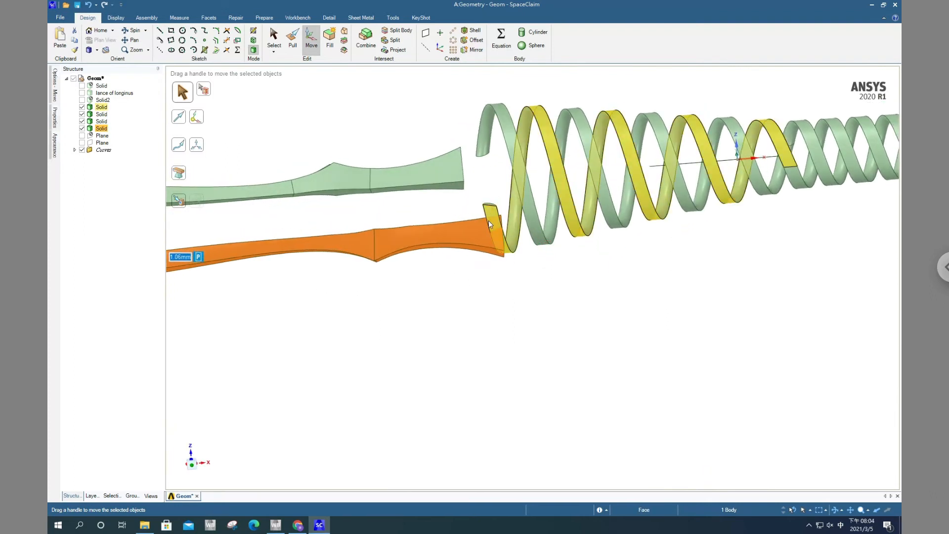
Try to pull the end face of the helix strand protruding past the copied blade back about 0.26 mm, and undo the pull.
middle_click_drag(499, 217, 544, 249)
left_click(292, 38)
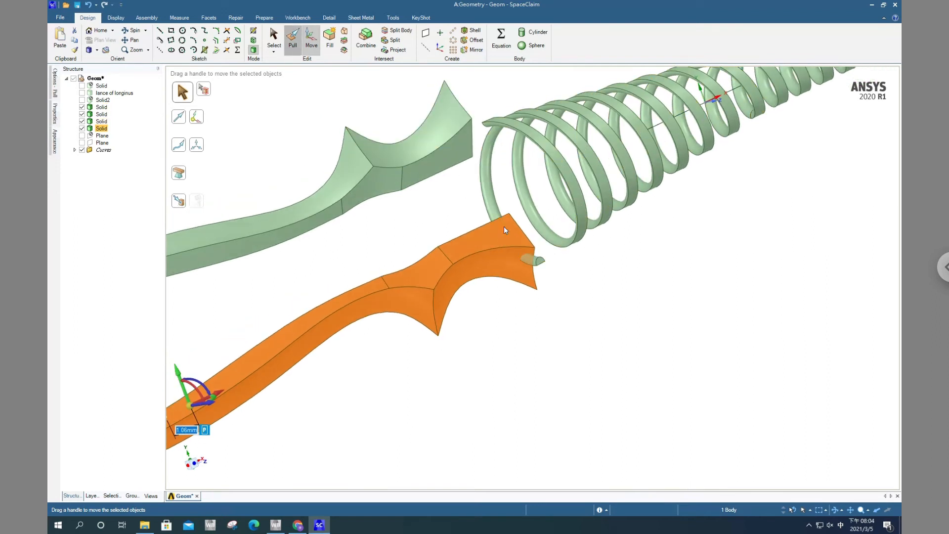
left_click(541, 262)
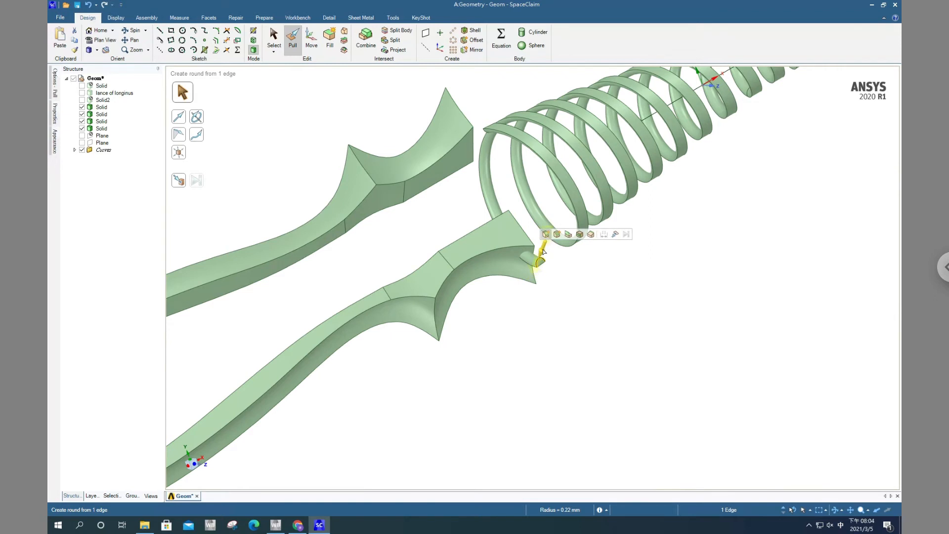
left_click(541, 261)
scroll(568, 272, "up", 5)
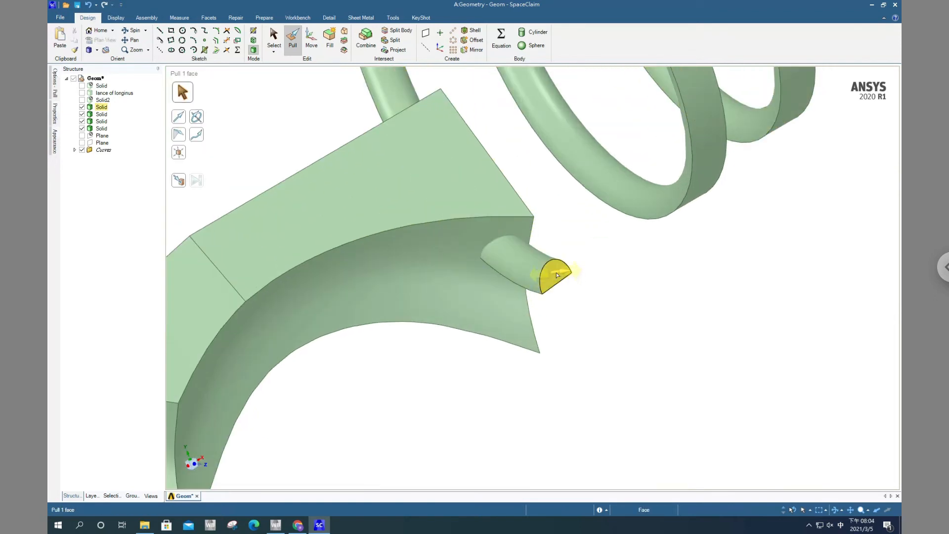
left_click(558, 275)
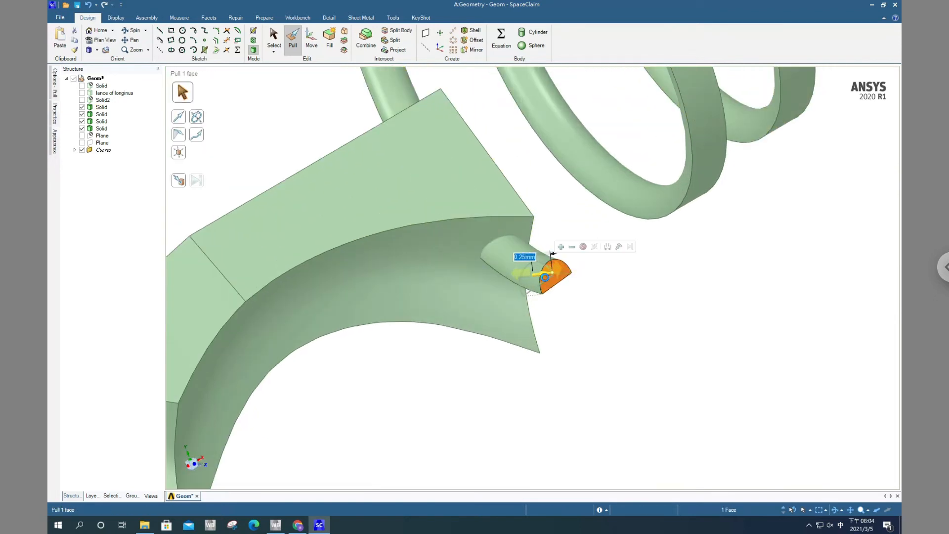
key("ctrl+z")
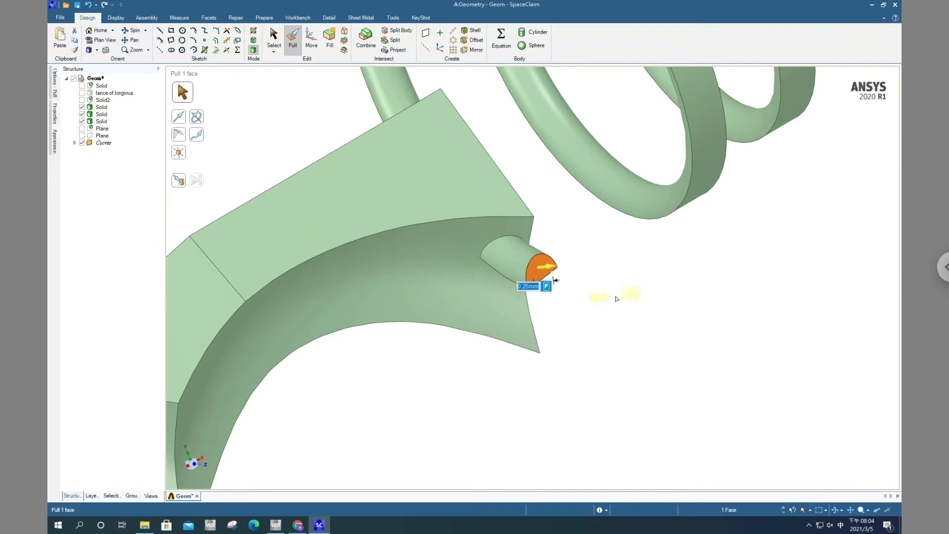
key("ctrl+y")
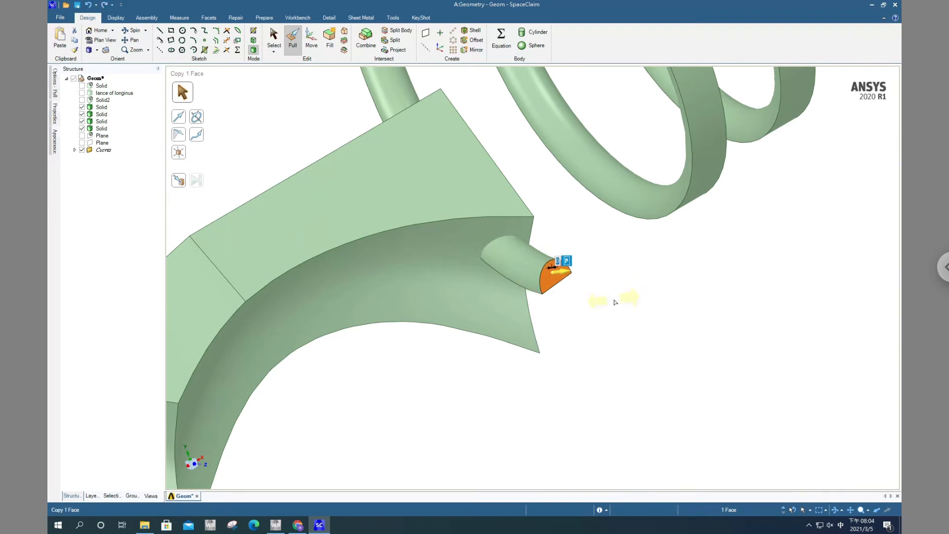
Try to shorten the protruding helix strand by pulling its end face back about 0.89 mm into the blade, and undo the changes.
left_click_drag(559, 275, 524, 278)
key("ctrl+z")
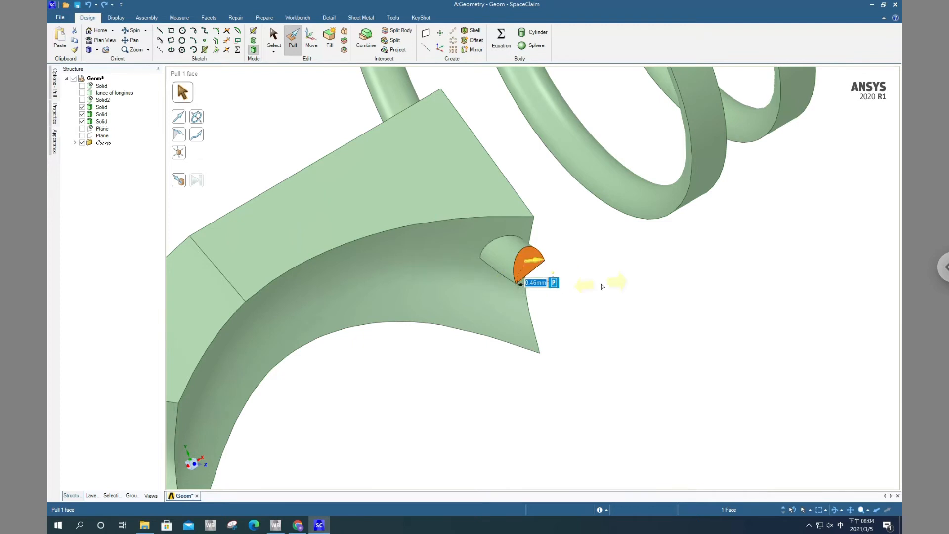
left_click_drag(539, 261, 505, 262)
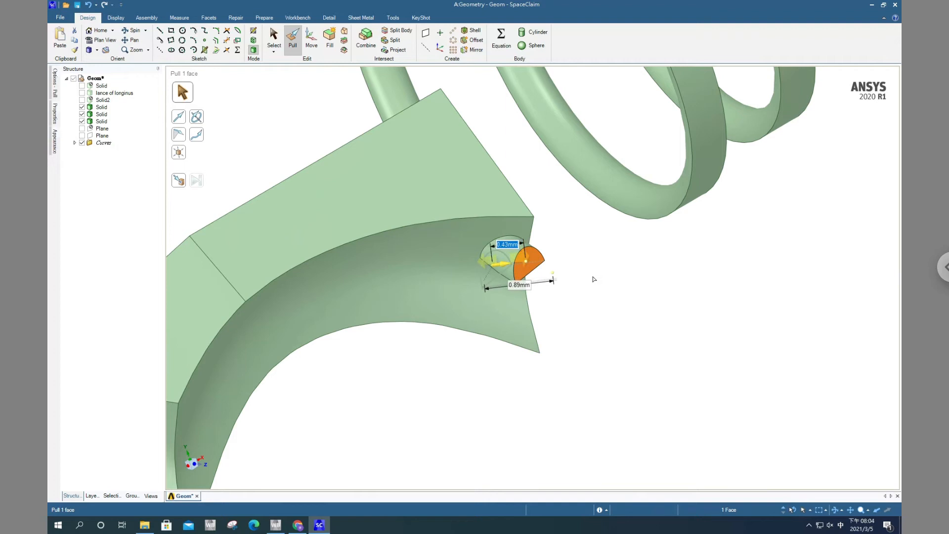
key("ctrl+z")
middle_click_drag(583, 275, 516, 237)
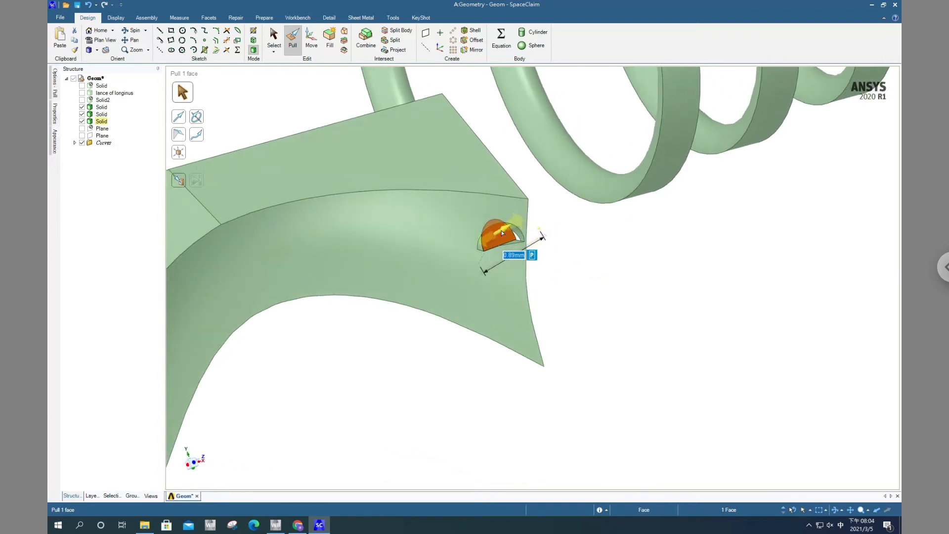
left_click_drag(502, 233, 514, 230)
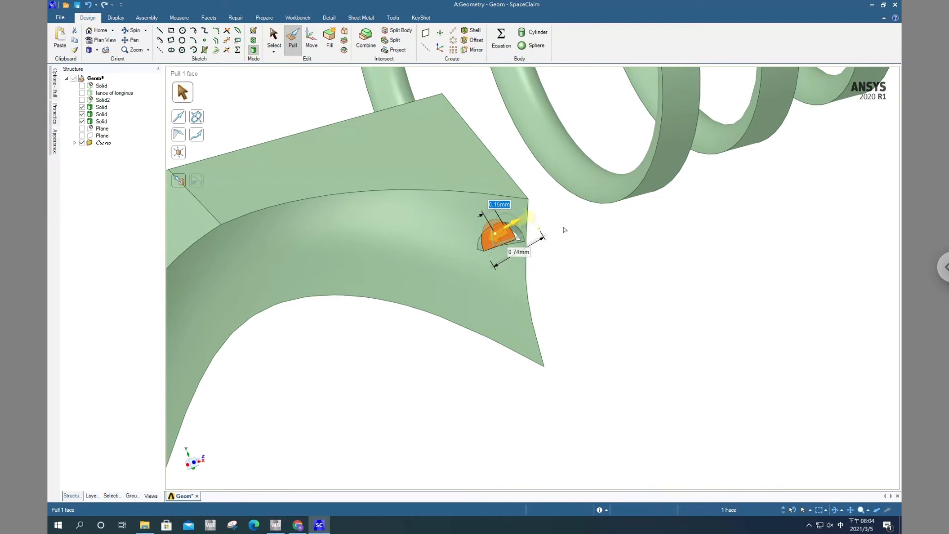
key("Return")
key("ctrl+z")
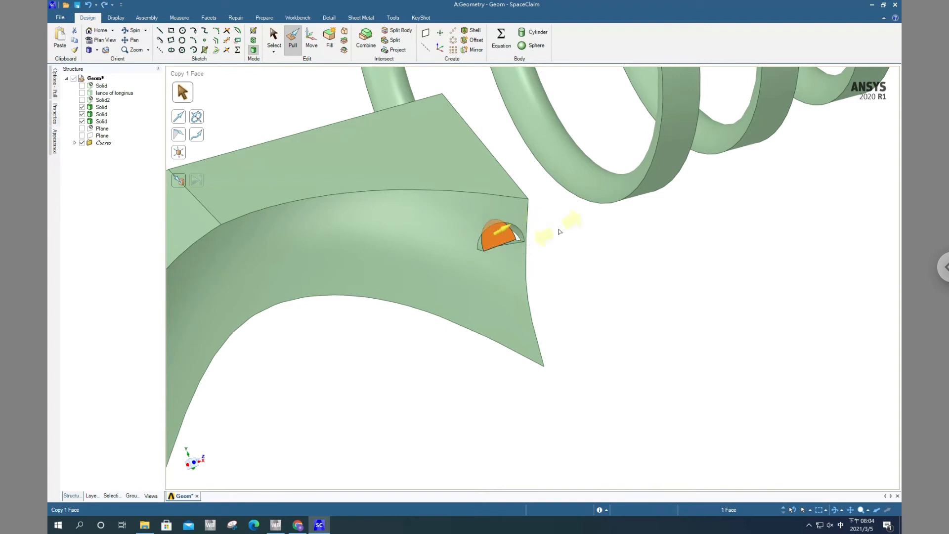
key("ctrl+z")
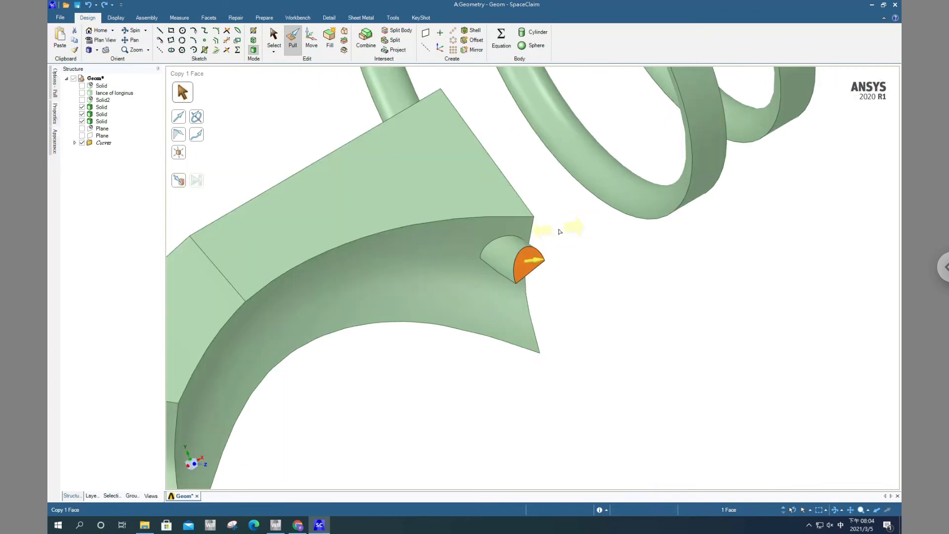
key("ctrl+y")
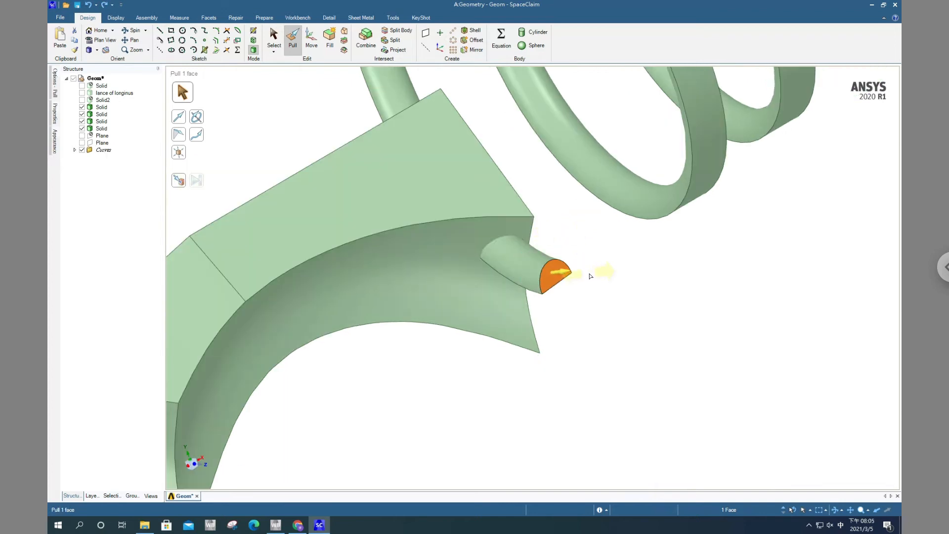
left_click(643, 298)
Compare both blades with the helix ends, and undo the copied blade's last X-axis move and rotation.
scroll(655, 303, "down", 7)
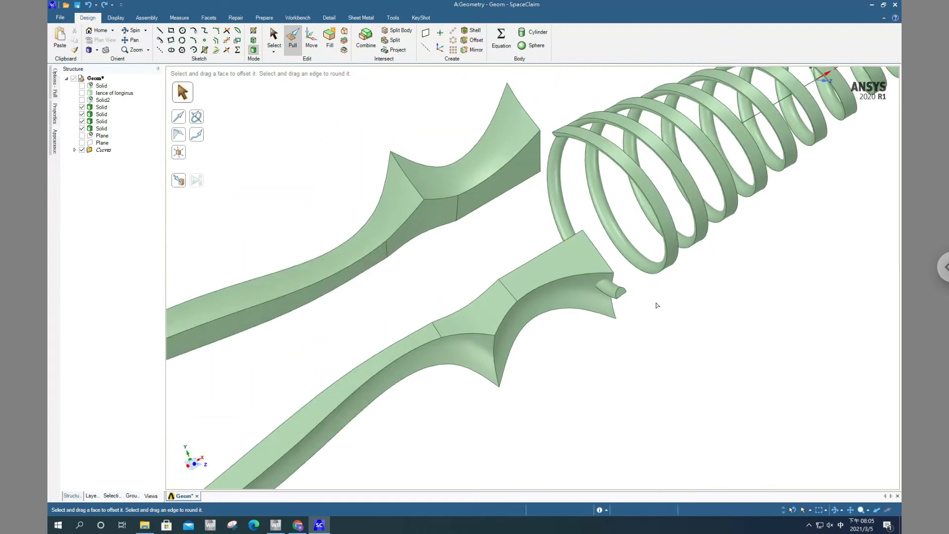
scroll(652, 304, "up", 1)
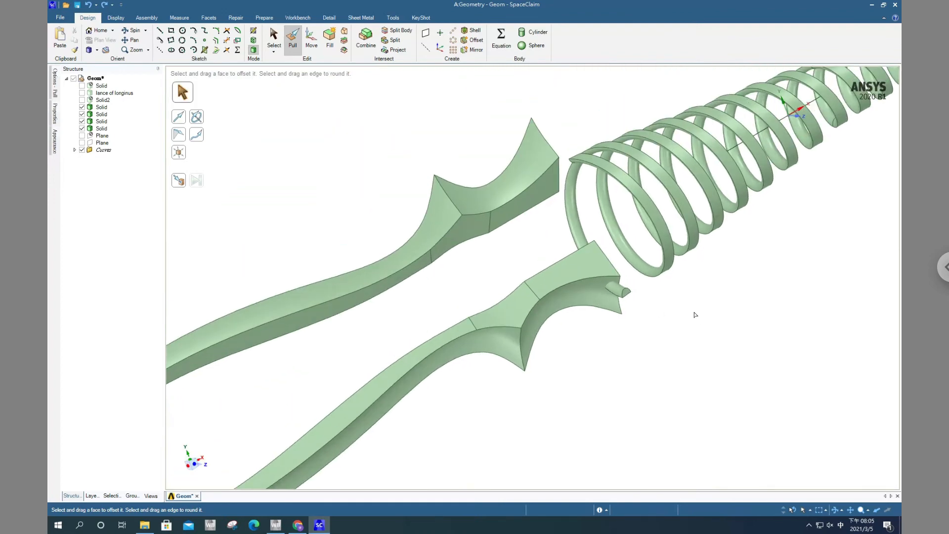
middle_click_drag(694, 315, 728, 299)
middle_click_drag(745, 252, 780, 239)
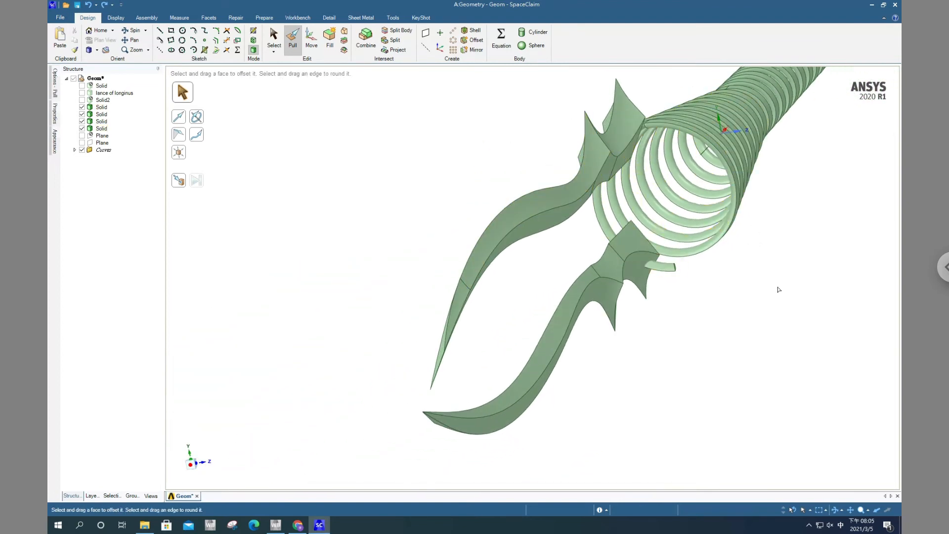
middle_click_drag(778, 289, 779, 294)
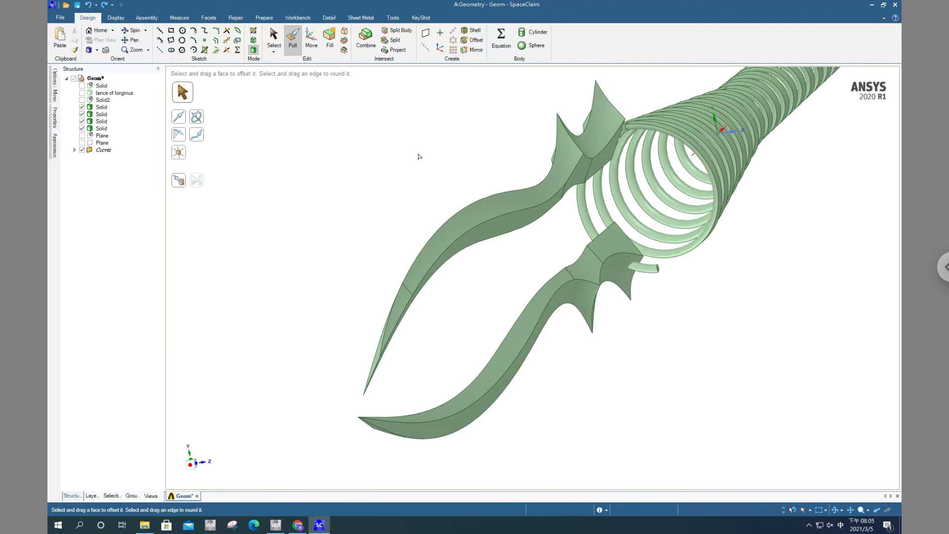
key("ctrl+z")
left_click(555, 313)
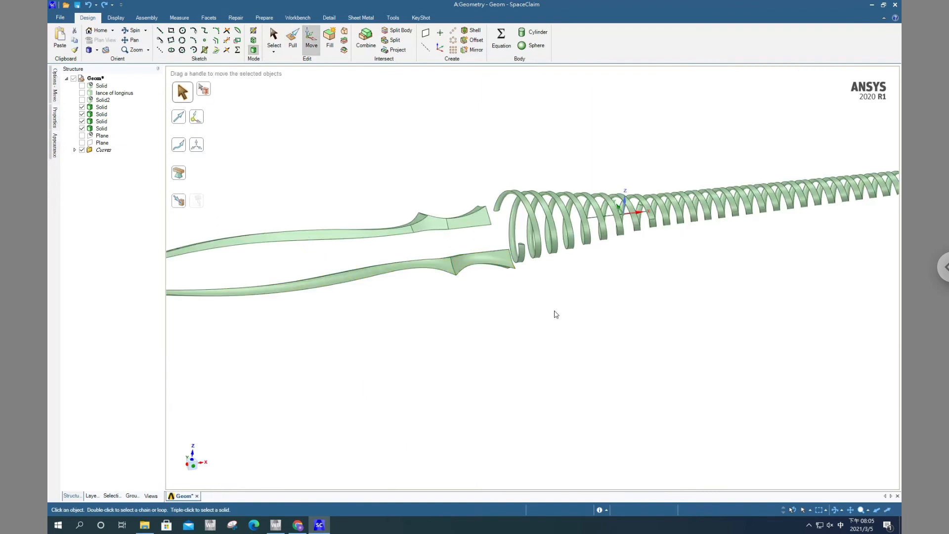
middle_click_drag(594, 290, 676, 263)
scroll(663, 265, "up", 3)
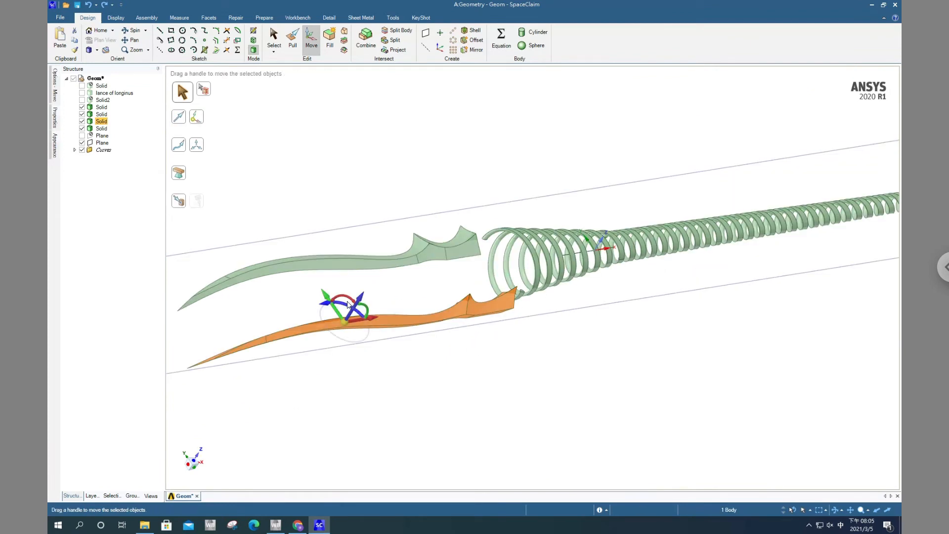
Rotate the copied blade 90 degrees about its lengthwise X axis.
left_click(347, 304)
type("90")
key("Return")
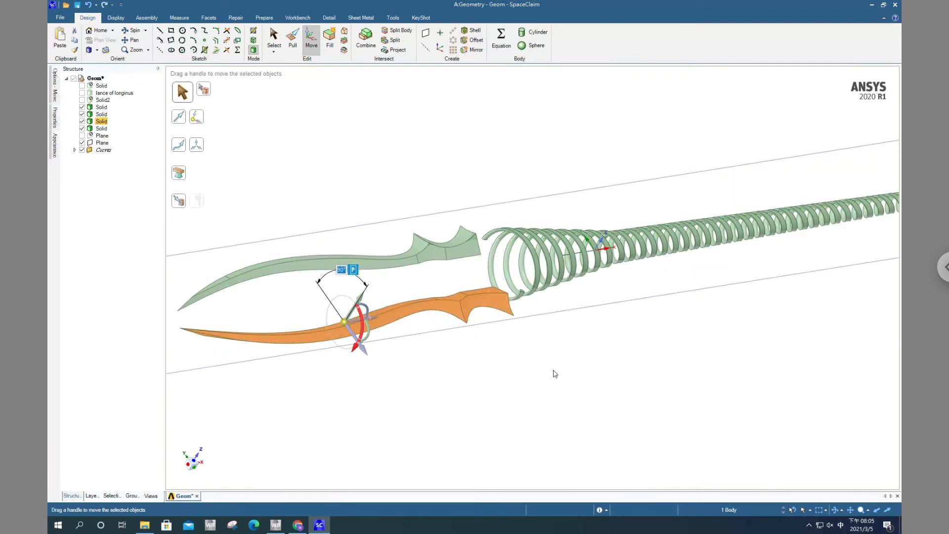
left_click(558, 358)
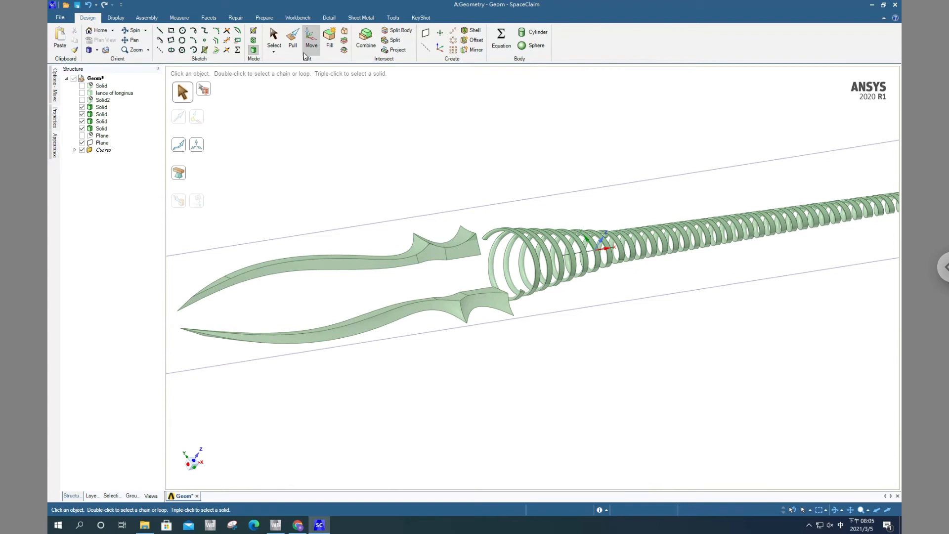
Move both blade bodies together about 0.53 mm along the Z axis toward alignment with the helix ends.
left_click(274, 37)
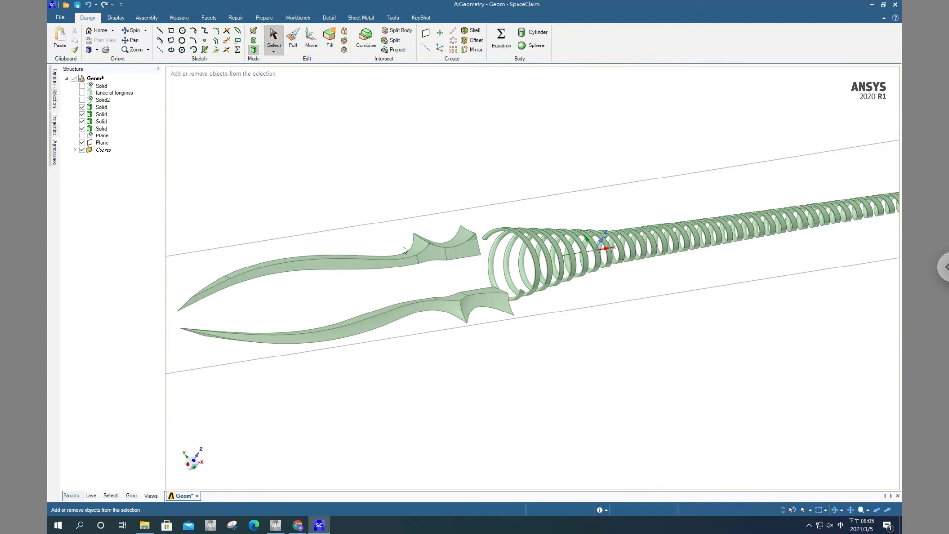
left_click(102, 123, "ctrl")
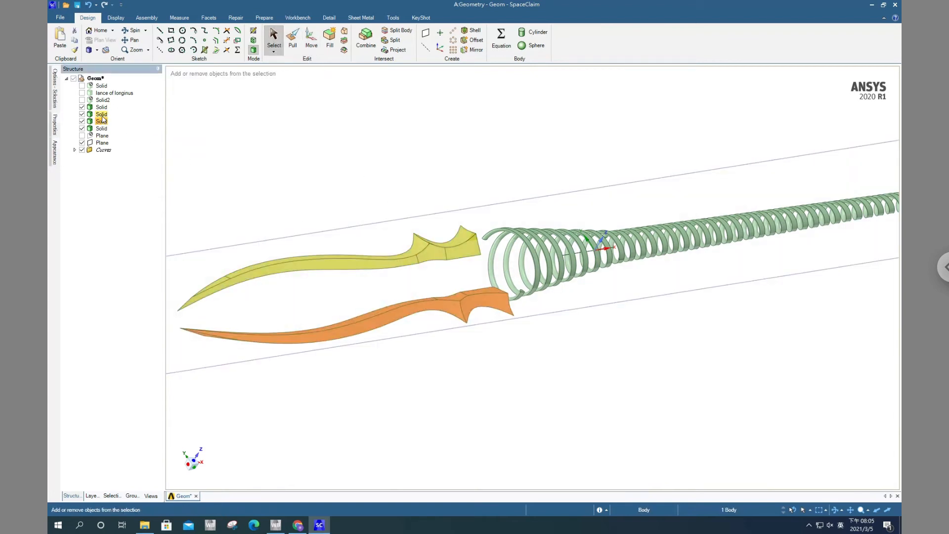
left_click(102, 115, "ctrl")
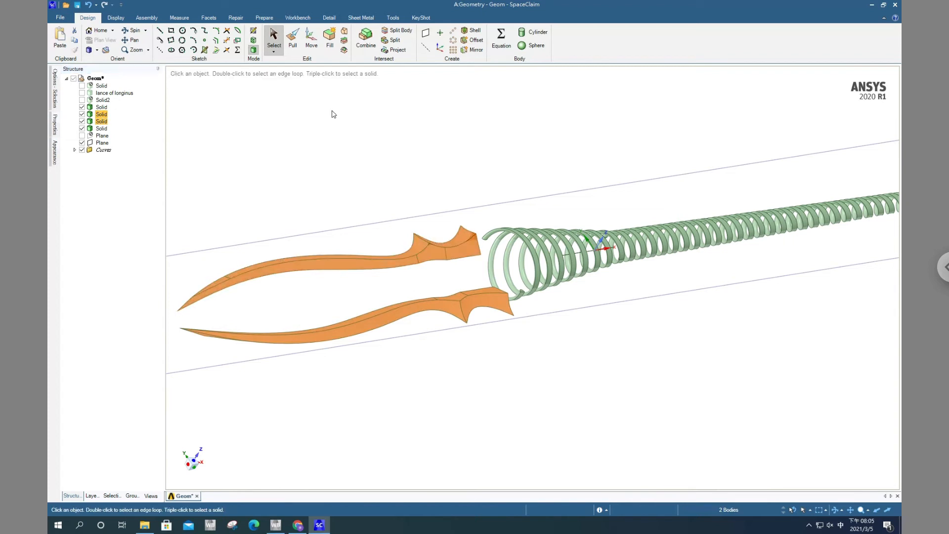
left_click(306, 39)
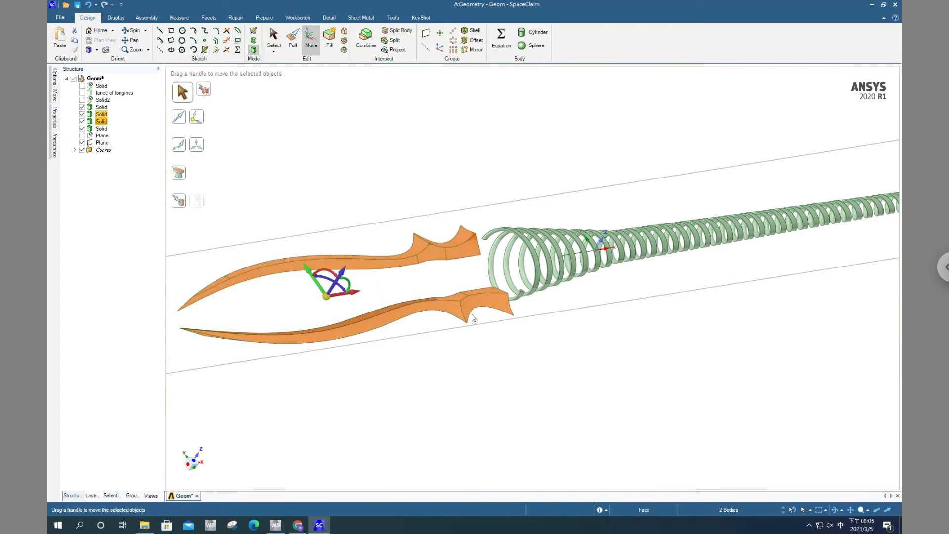
middle_click_drag(600, 370, 609, 367)
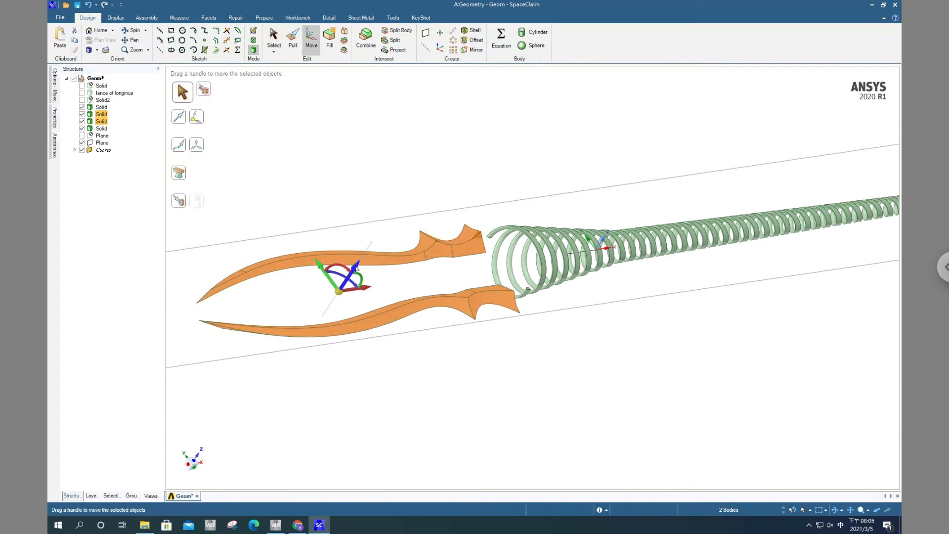
left_click_drag(357, 268, 364, 267)
scroll(523, 316, "up", 4)
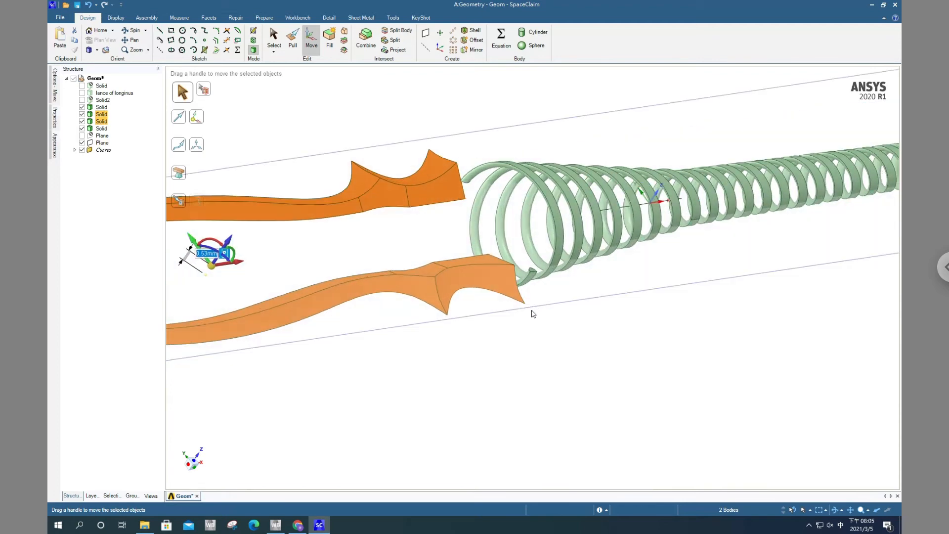
Shift both blades further along the Z axis, to about 0.86 mm in total.
mouse_move(618, 320)
middle_mouse_down()
mouse_move(615, 285)
mouse_move(592, 259)
mouse_move(663, 333)
mouse_move(710, 353)
mouse_move(725, 343)
mouse_move(696, 348)
mouse_move(608, 327)
mouse_move(612, 310)
middle_mouse_up()
scroll(433, 223, "down", 5)
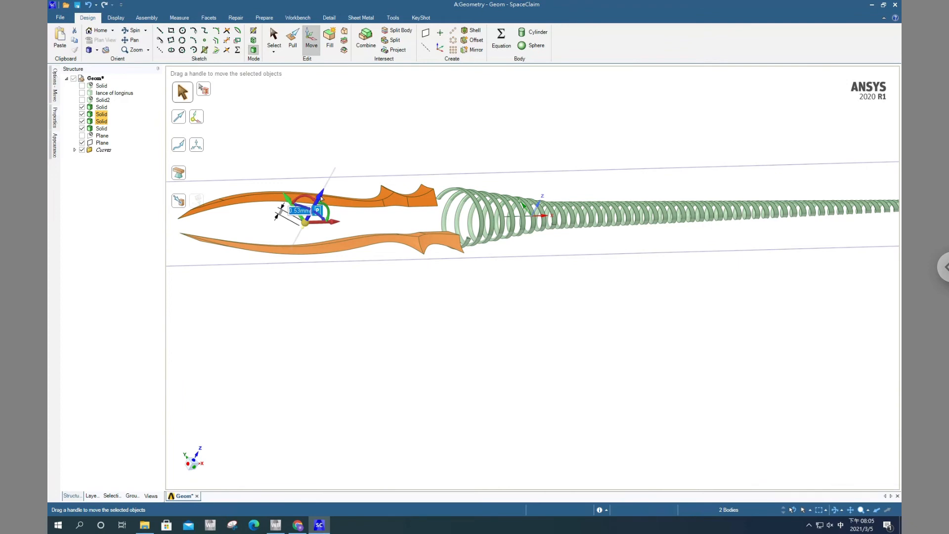
left_click_drag(323, 197, 323, 196)
scroll(428, 211, "up", 6)
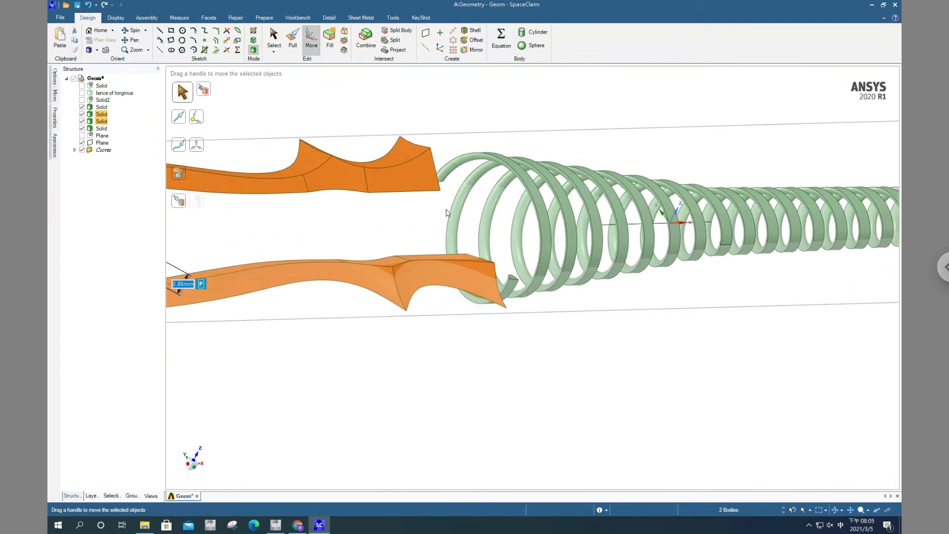
middle_click_drag(459, 178, 445, 173)
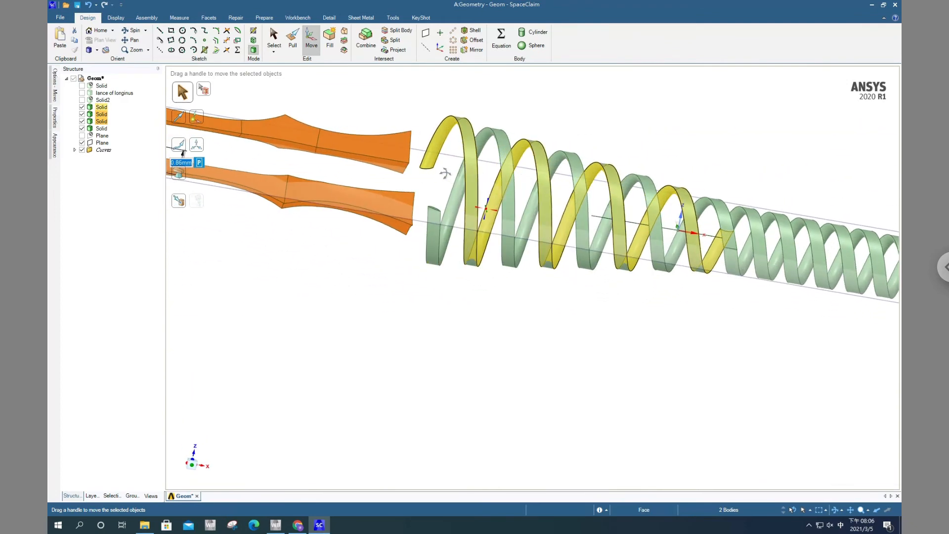
Try to move both blades along the X axis so their broad ends overlap the helix ends, and undo that move.
scroll(439, 173, "down", 6)
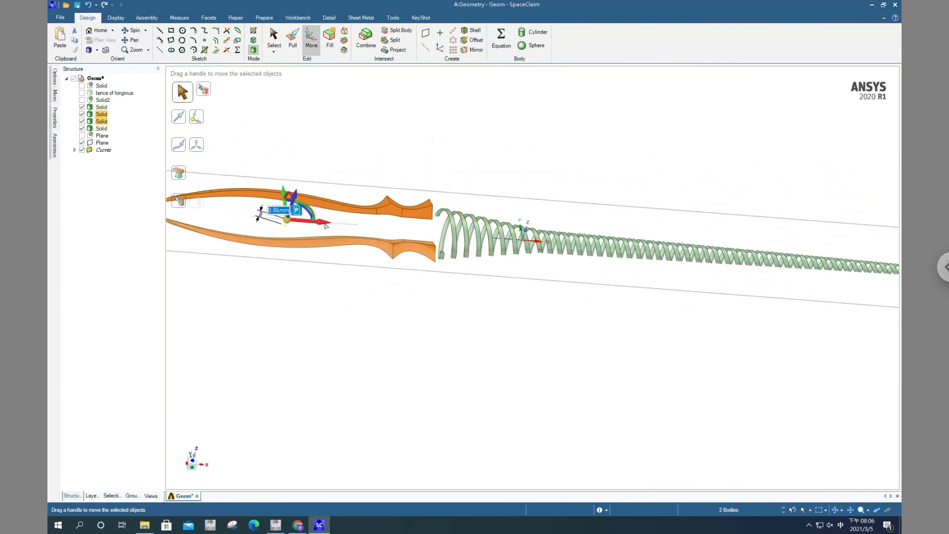
left_click_drag(328, 225, 336, 226)
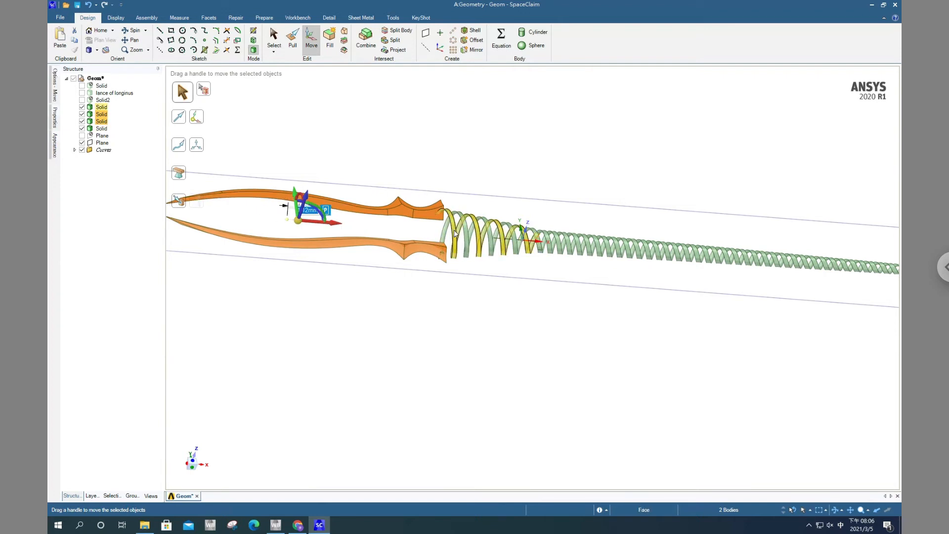
scroll(411, 297, "up", 4)
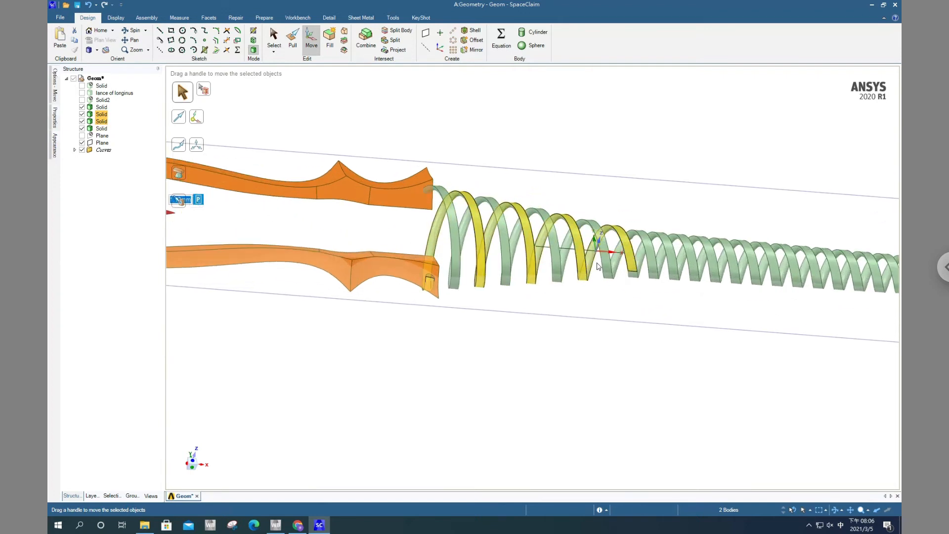
middle_click_drag(564, 330, 701, 346)
left_click(729, 346)
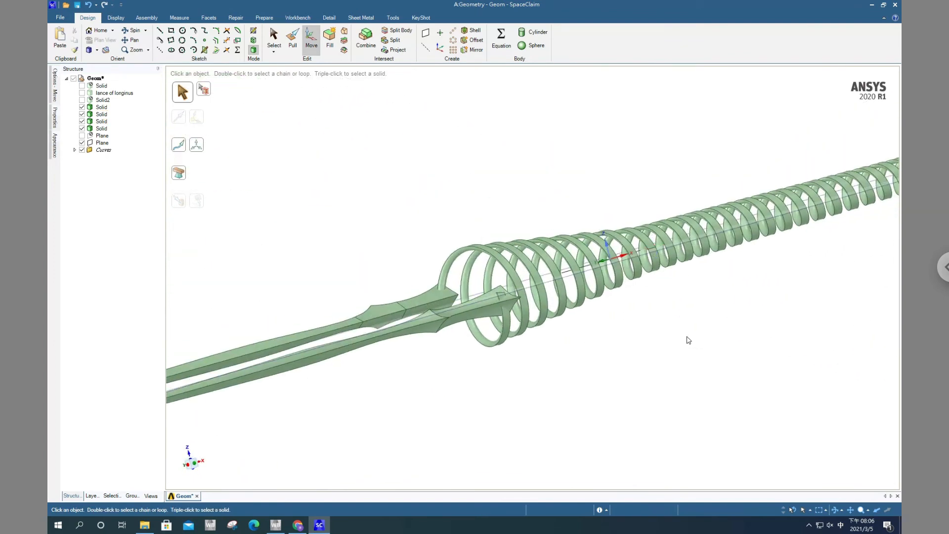
key("ctrl+z")
middle_click_drag(594, 276, 447, 277)
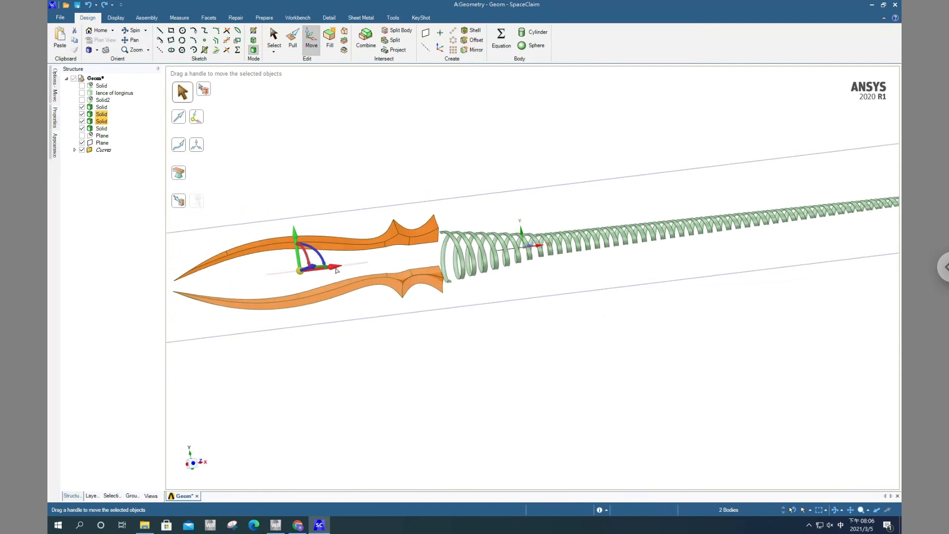
Move both blades together along the X axis so their broad ends overlap the ends of the double helix.
scroll(335, 269, "up", 5)
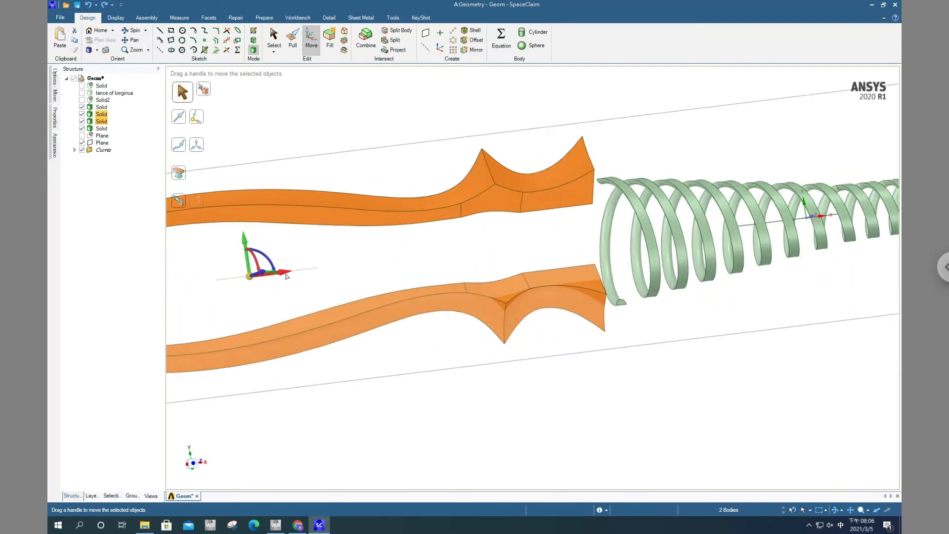
mouse_move(286, 276)
left_mouse_down()
mouse_move(308, 270)
mouse_move(289, 268)
left_mouse_up()
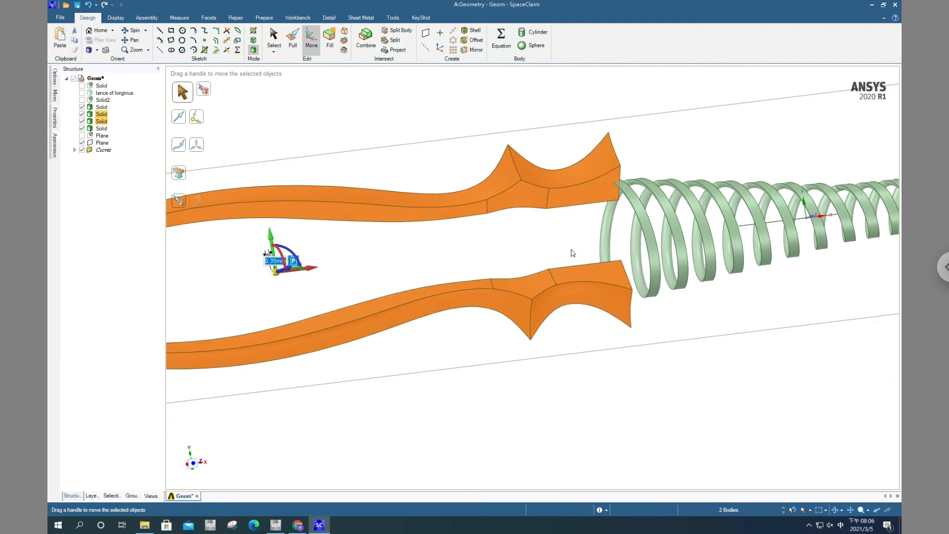
middle_click_drag(570, 252, 462, 72)
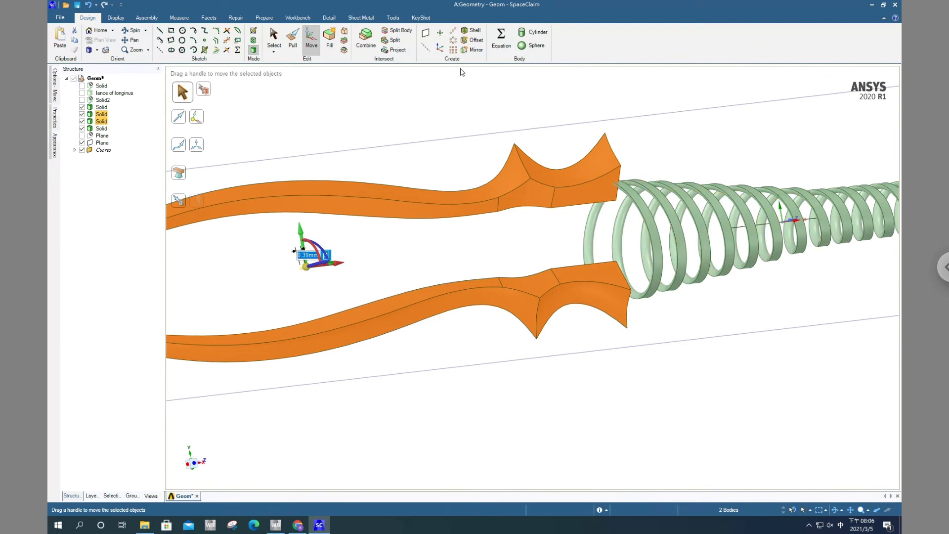
left_click(478, 128)
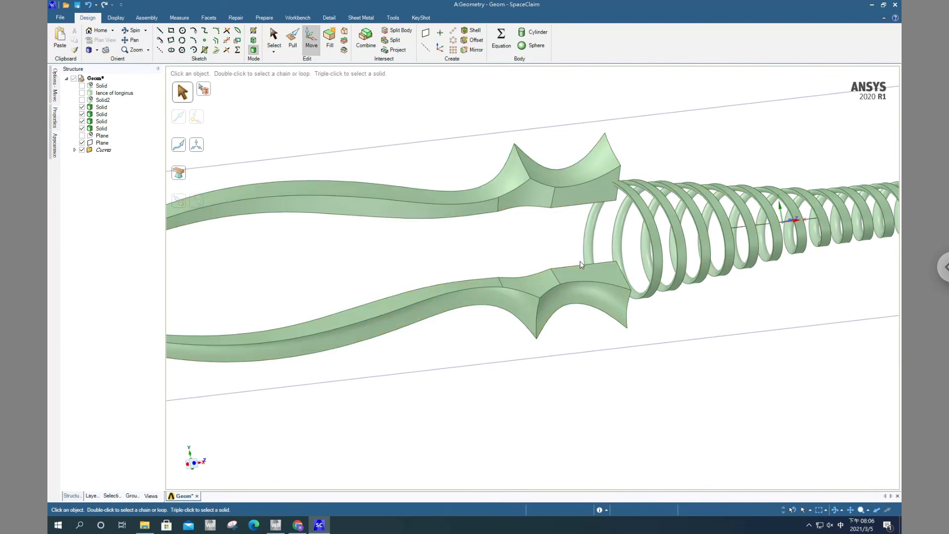
scroll(695, 268, "down", 5)
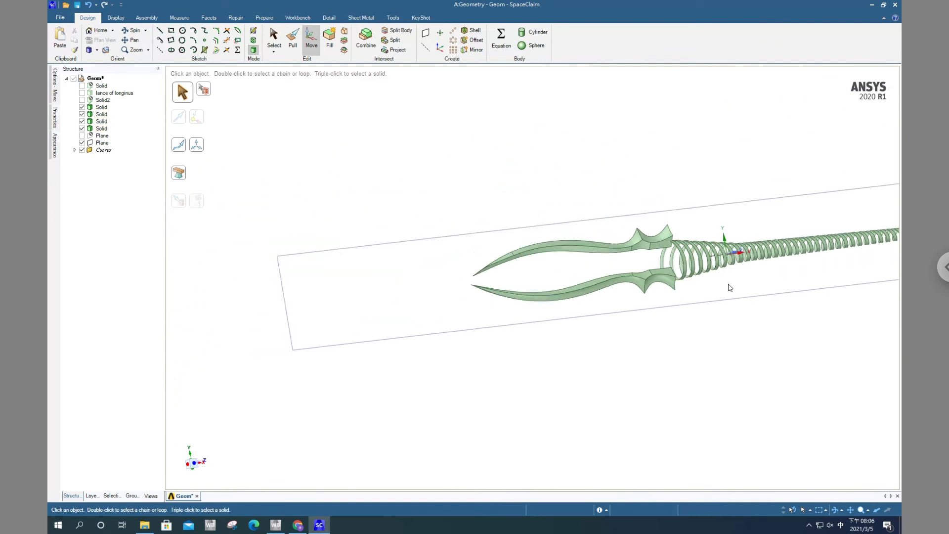
left_click(851, 509)
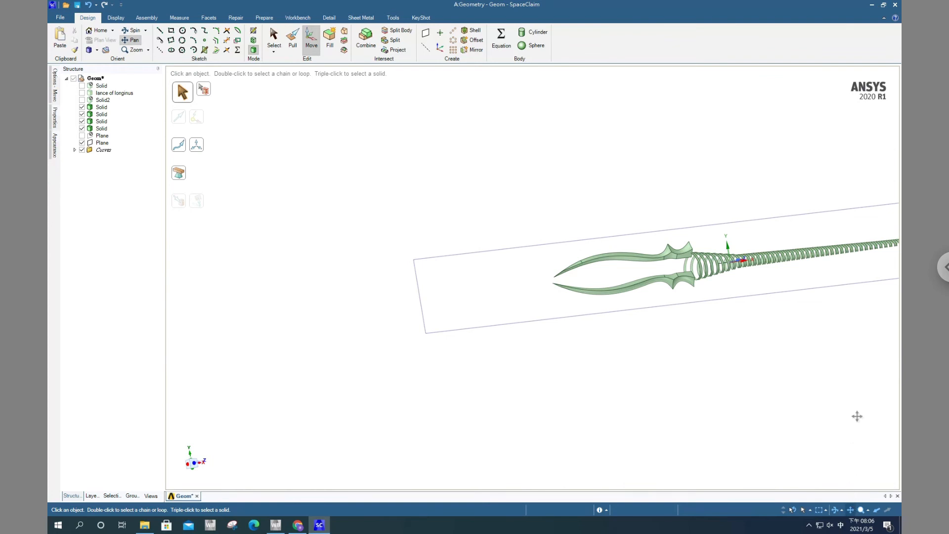
left_click_drag(830, 383, 714, 385)
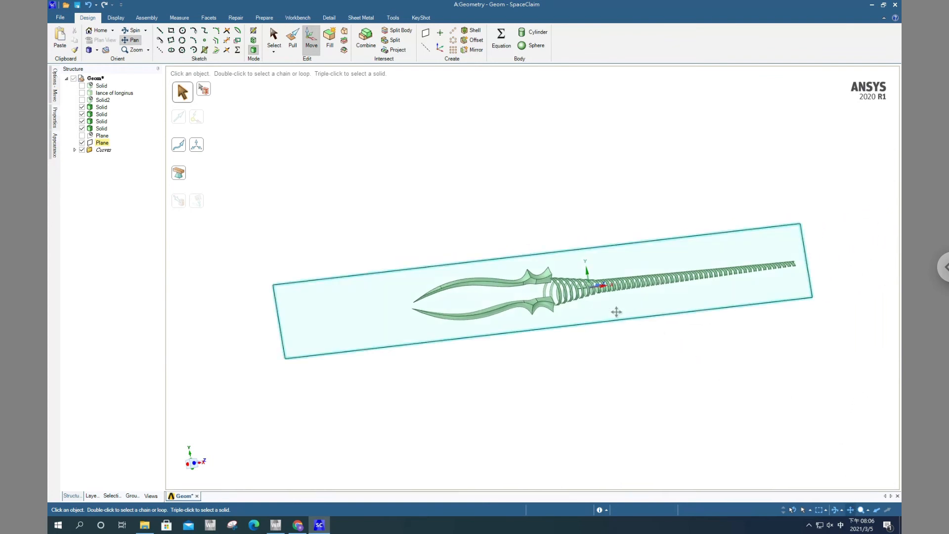
left_click(273, 40)
Combine each helix strand with the blade at its wide end: one strand with the upper blade, the other with the lower blade.
scroll(580, 286, "up", 4)
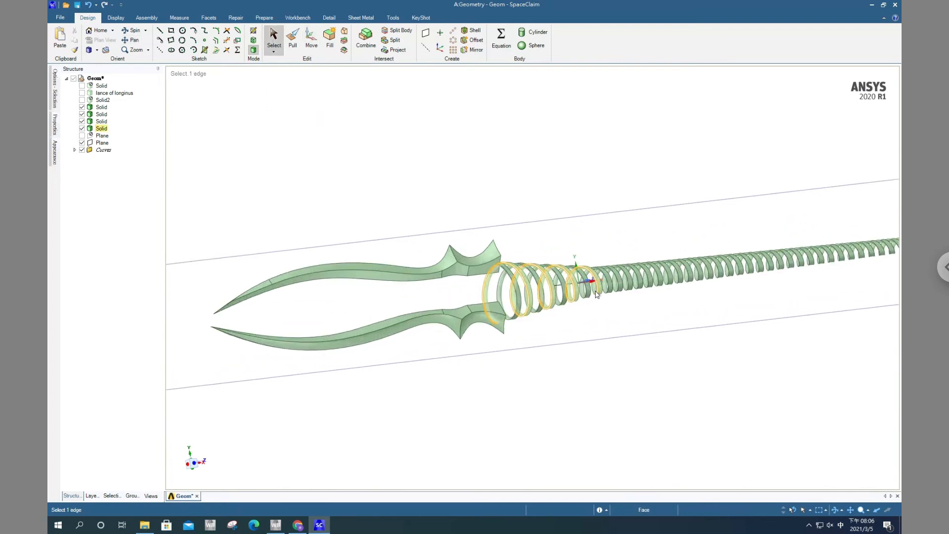
left_click(370, 44)
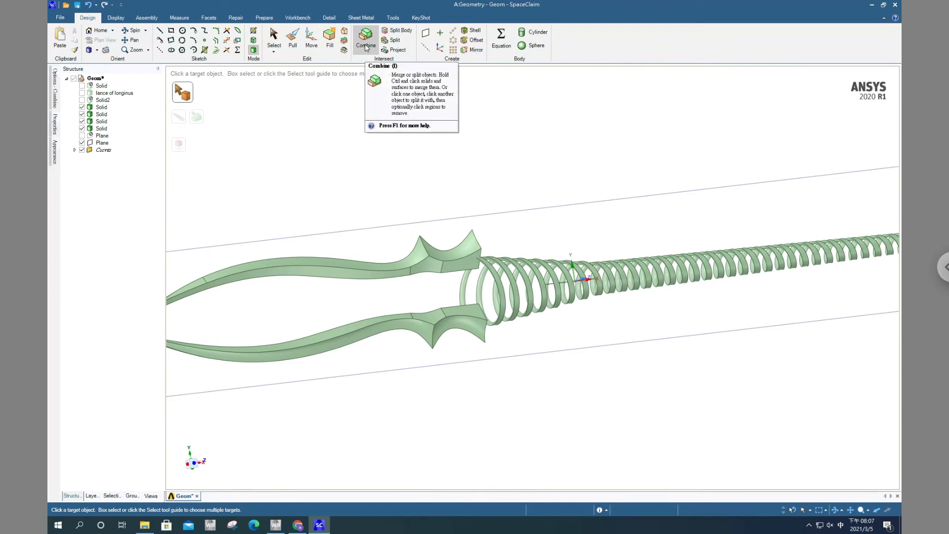
left_click(101, 109)
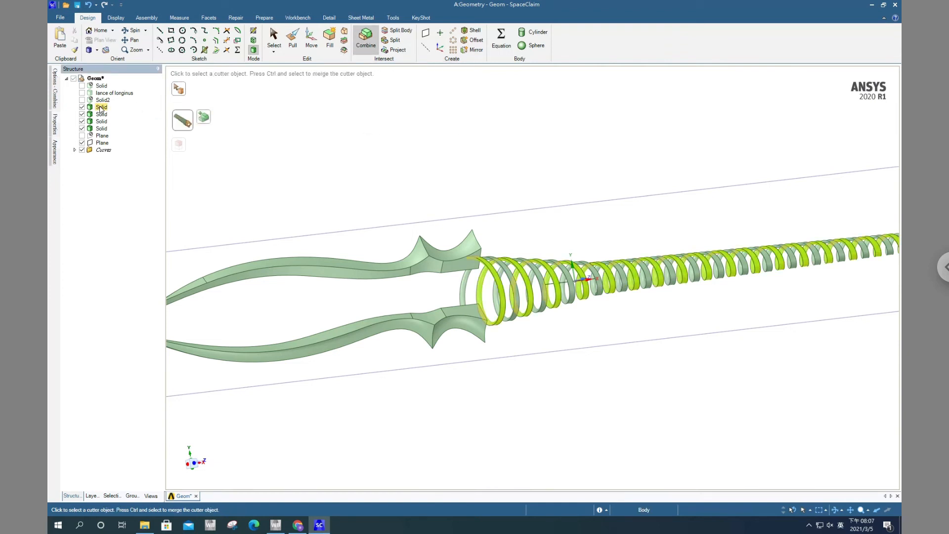
left_click(205, 121)
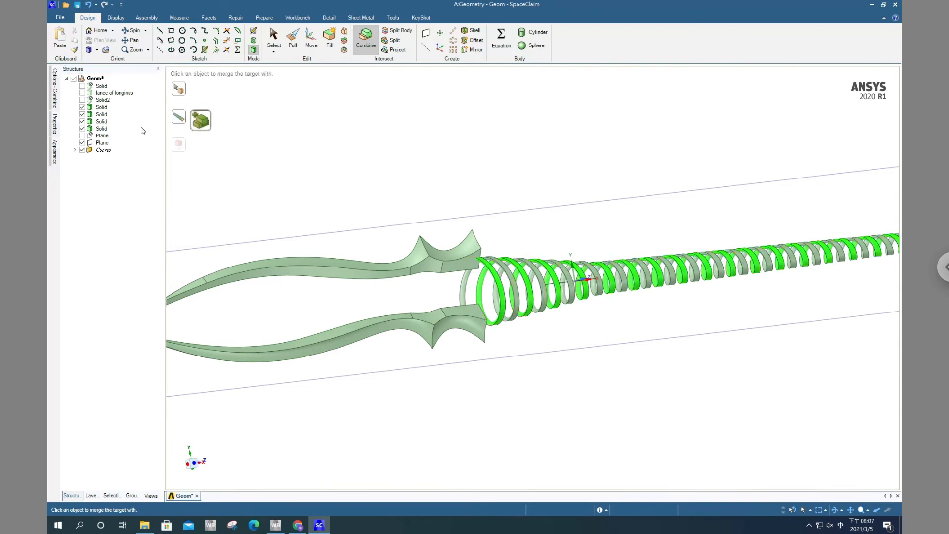
left_click(101, 115)
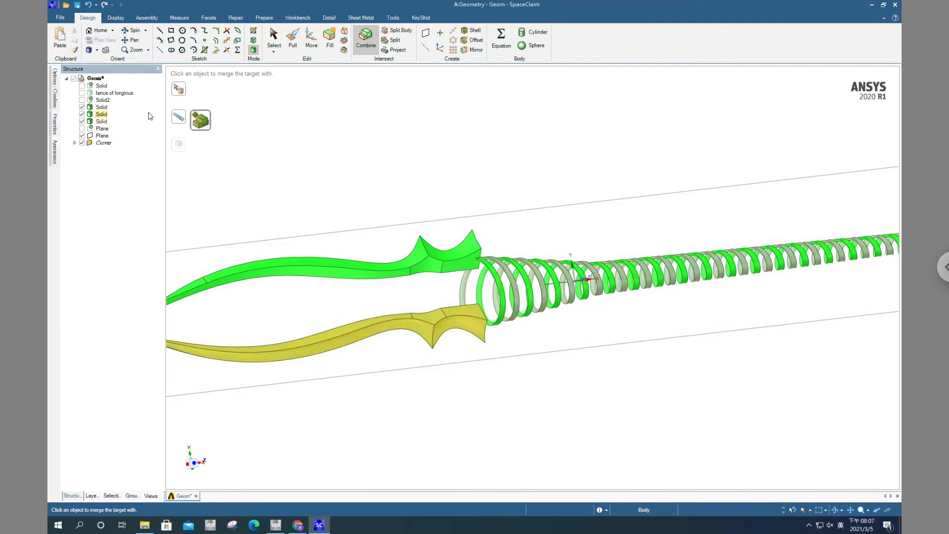
left_click(103, 115)
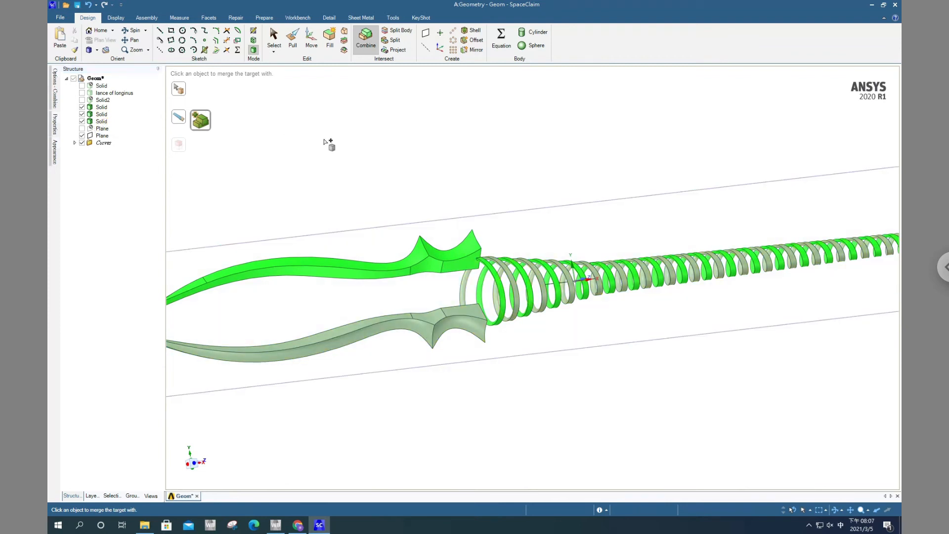
left_click(101, 122)
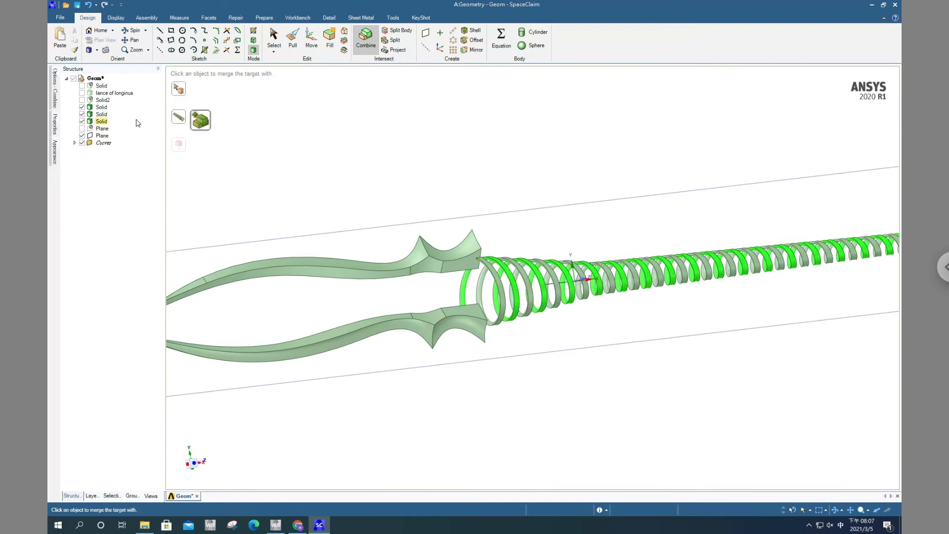
left_click(102, 119)
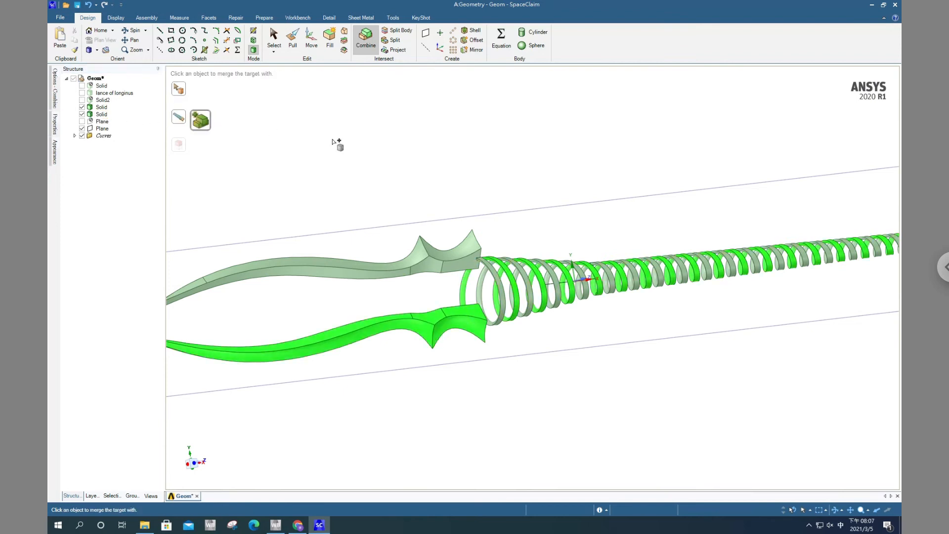
Examine the merged lance from several sides, checking the narrow tail end of the helix and the joints between blades and strands.
scroll(545, 166, "down", 4)
scroll(815, 186, "up", 5)
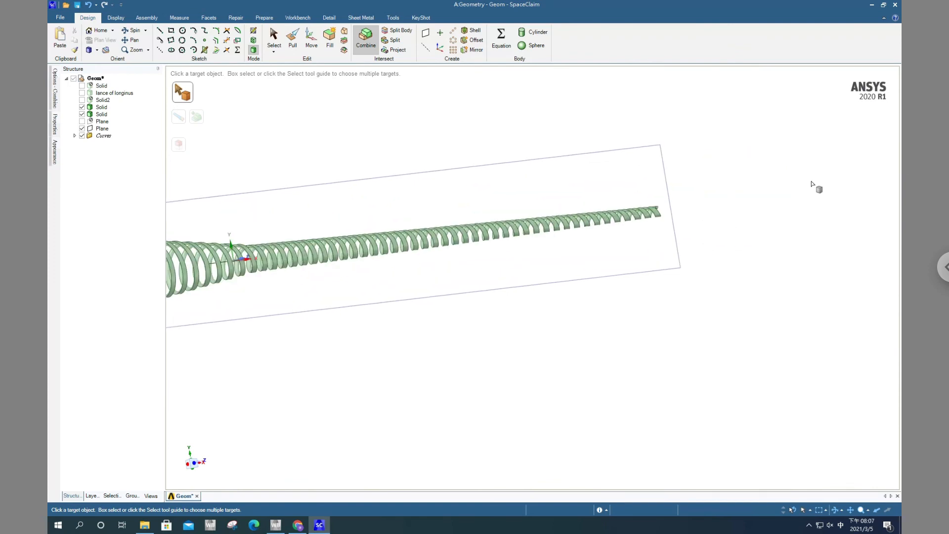
scroll(613, 227, "up", 2)
scroll(546, 221, "up", 3)
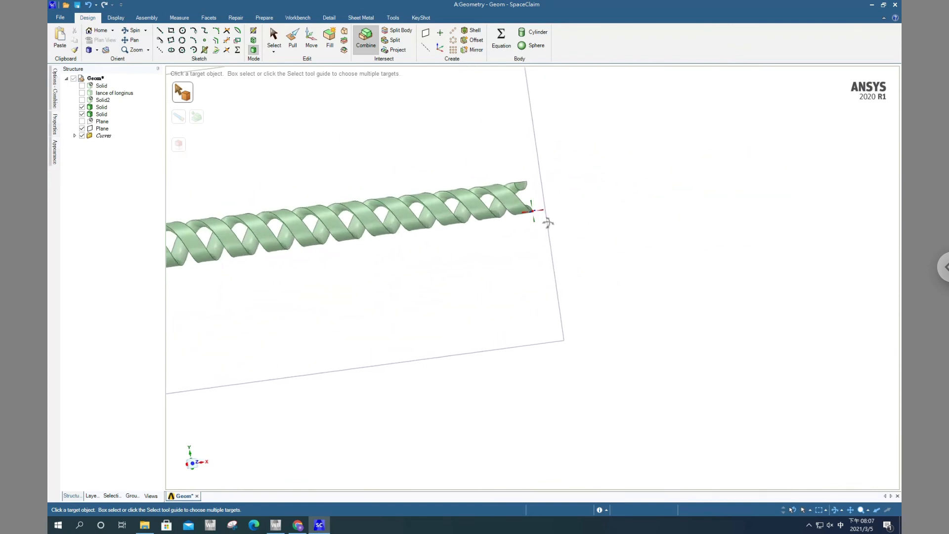
middle_click_drag(514, 228, 690, 207)
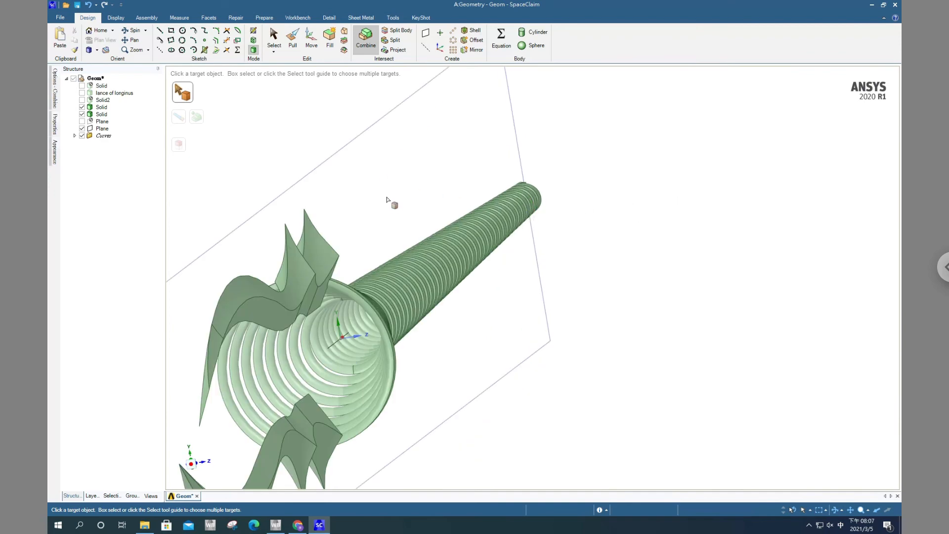
scroll(389, 213, "down", 2)
middle_click_drag(390, 214, 409, 210)
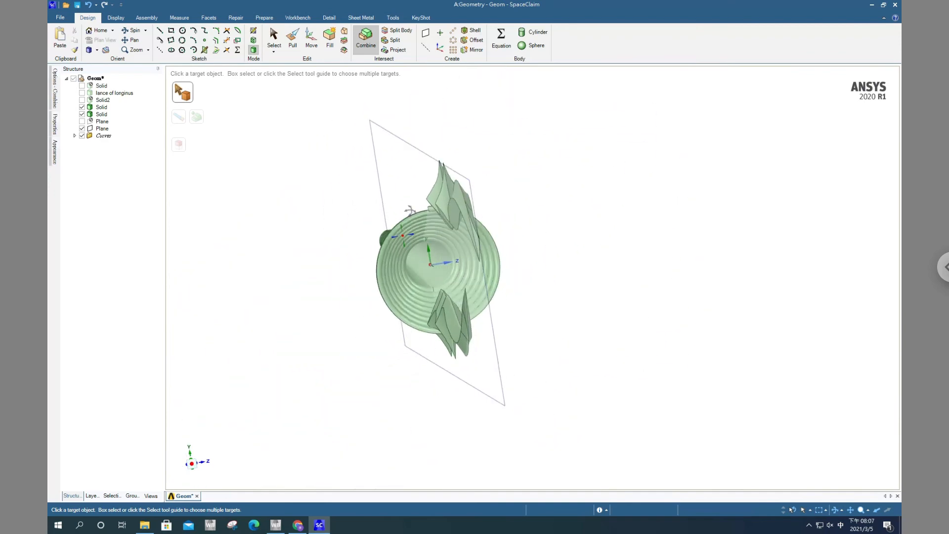
middle_click_drag(505, 214, 647, 197)
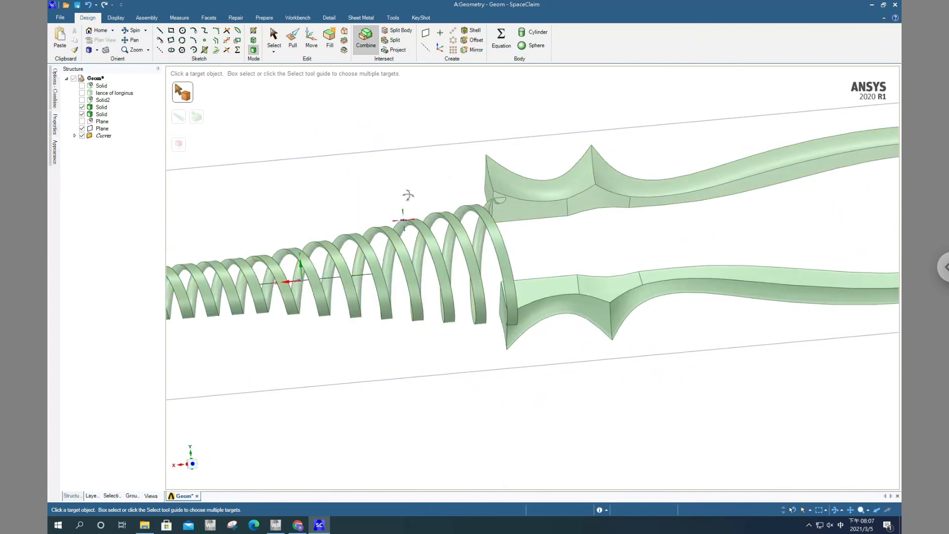
scroll(403, 192, "down", 3)
middle_click_drag(337, 195, 240, 164)
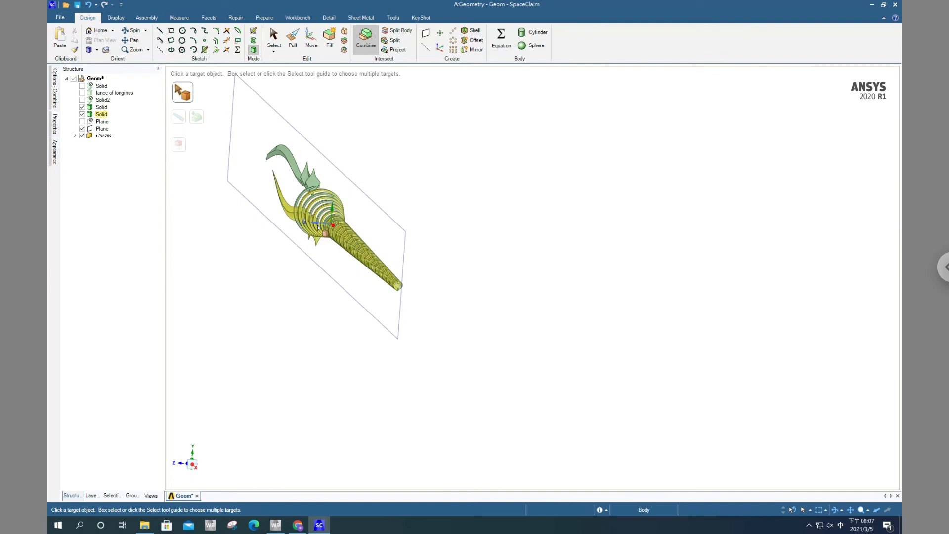
scroll(324, 228, "up", 4)
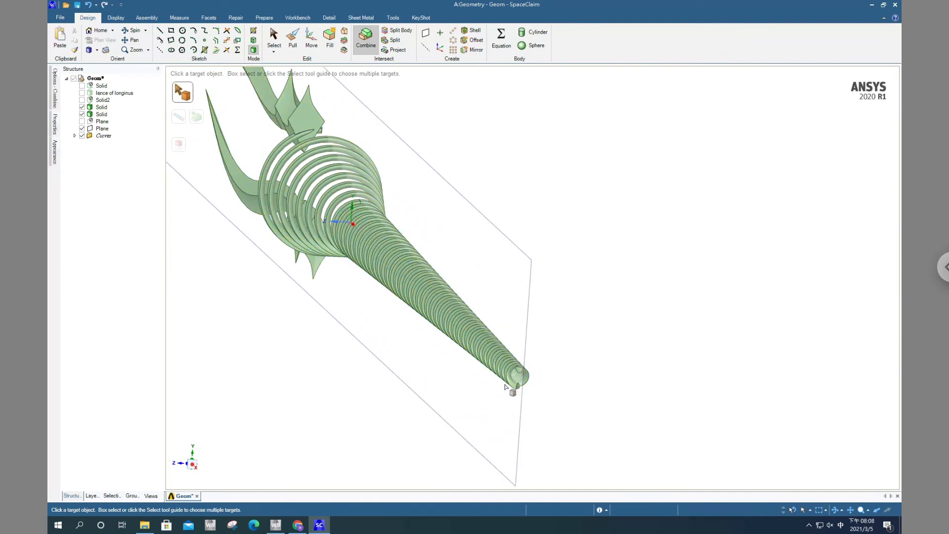
middle_click_drag(607, 402, 634, 399)
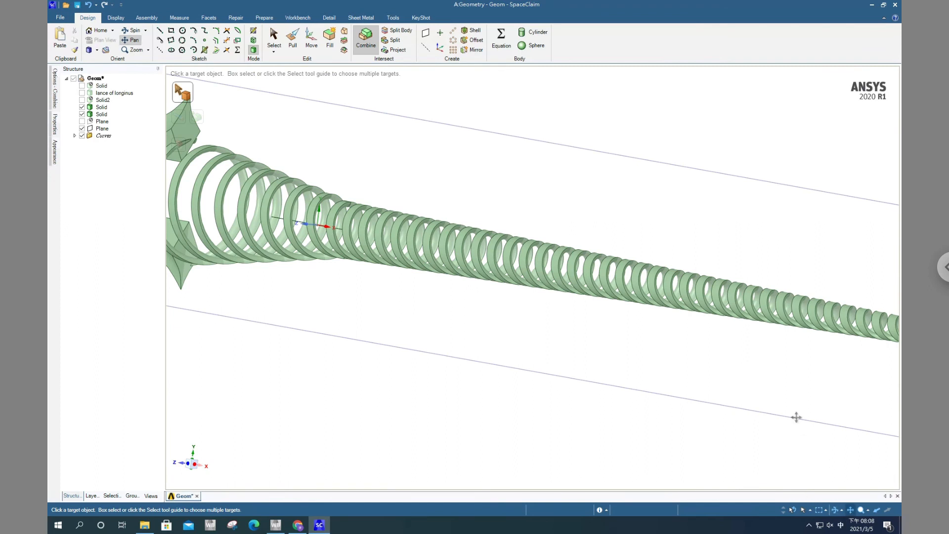
middle_click_drag(796, 417, 425, 394, "shift")
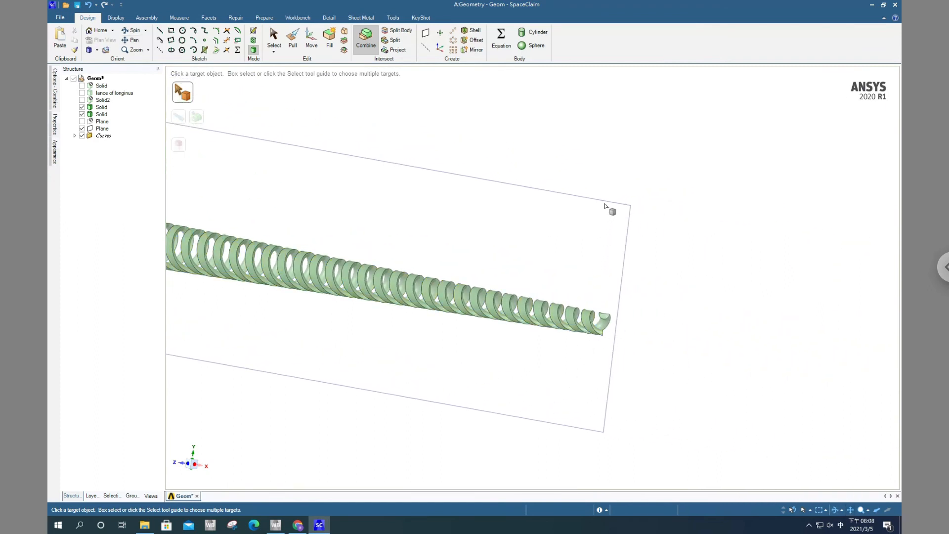
Delete the visible plane that runs lengthwise through the lance.
left_click(274, 37)
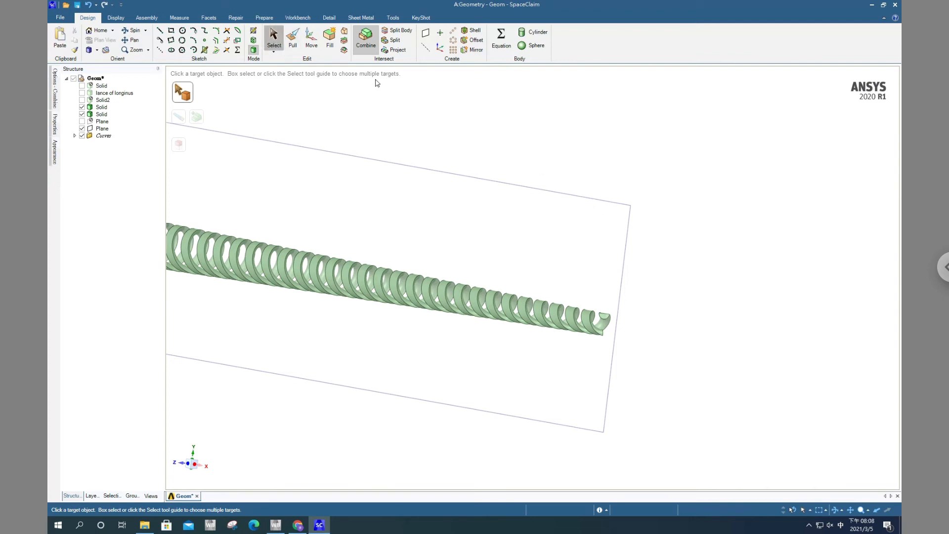
left_click(596, 202)
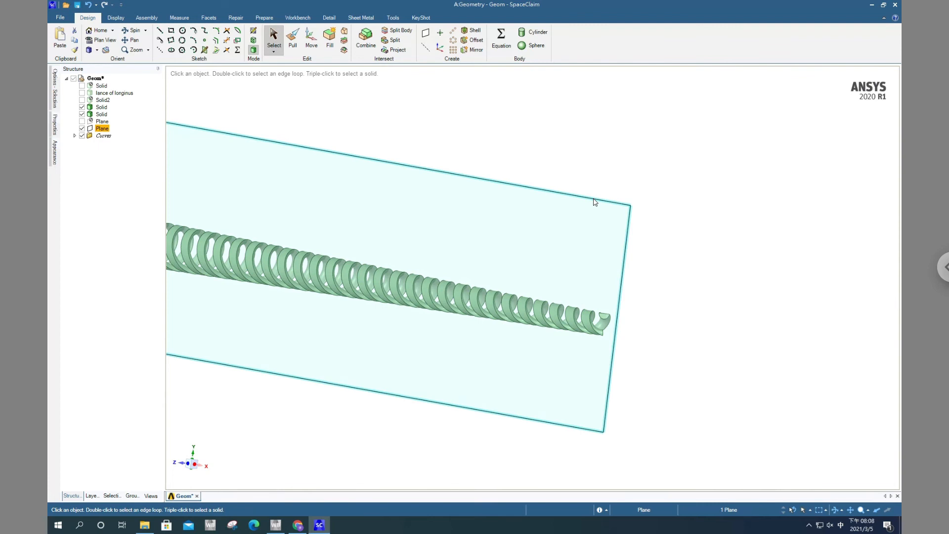
key("Delete")
Pull the end face of one strand at the narrow tail with Revolve, using the coordinate axis running lengthwise through the helix.
left_click(293, 39)
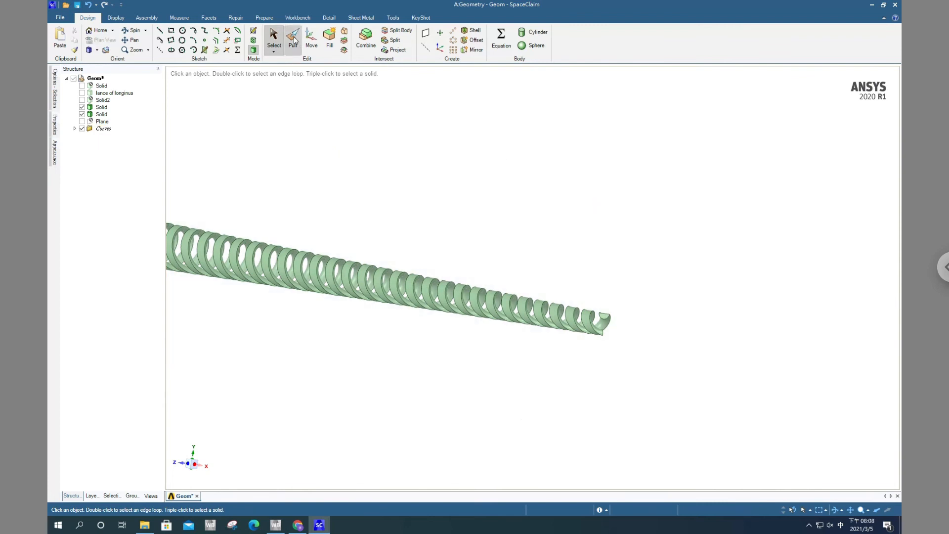
left_click(606, 316)
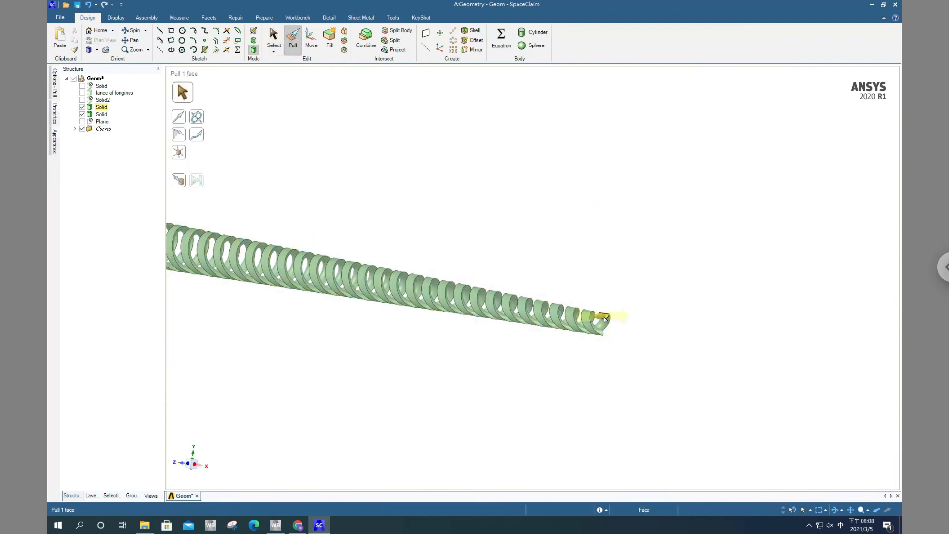
left_click(606, 316)
scroll(606, 316, "up", 5)
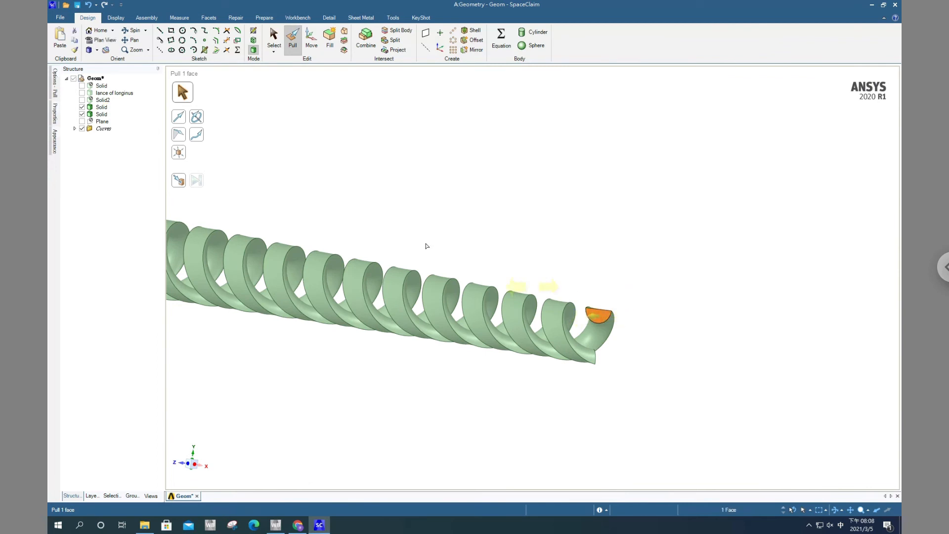
left_click(197, 118)
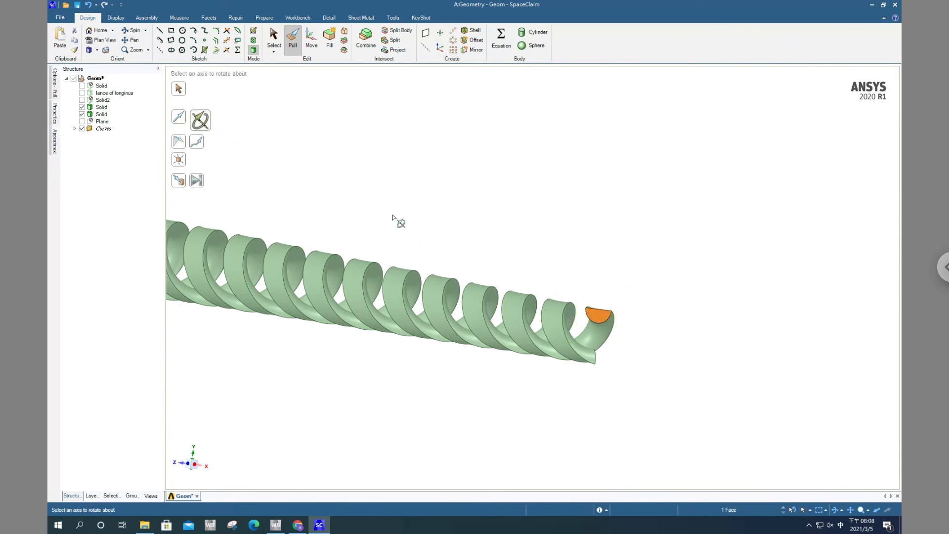
scroll(419, 254, "down", 1)
scroll(417, 253, "down", 3)
scroll(347, 280, "down", 5)
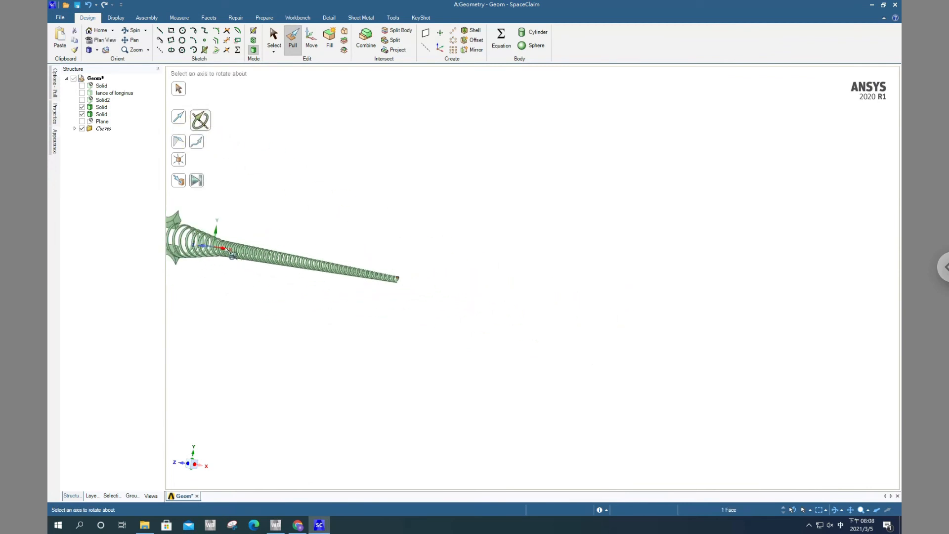
scroll(211, 252, "up", 6)
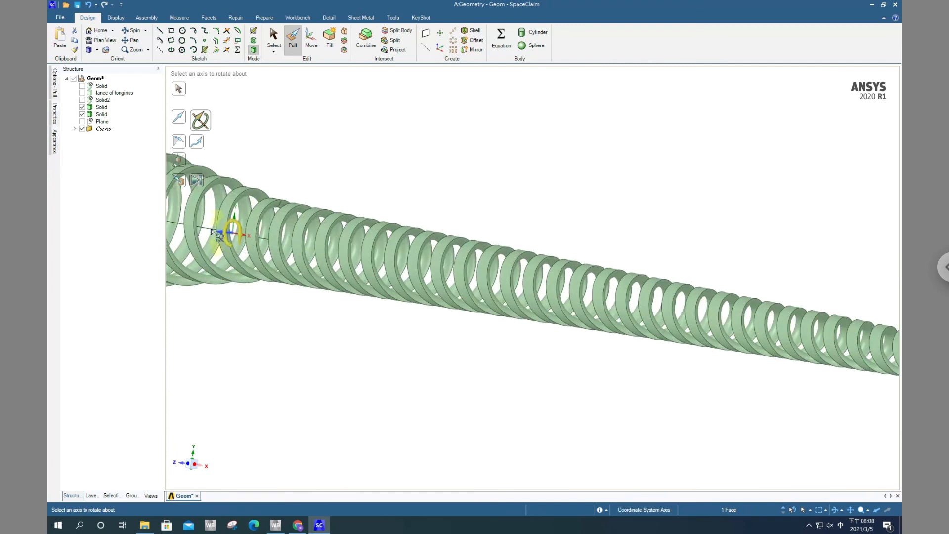
left_click(205, 232)
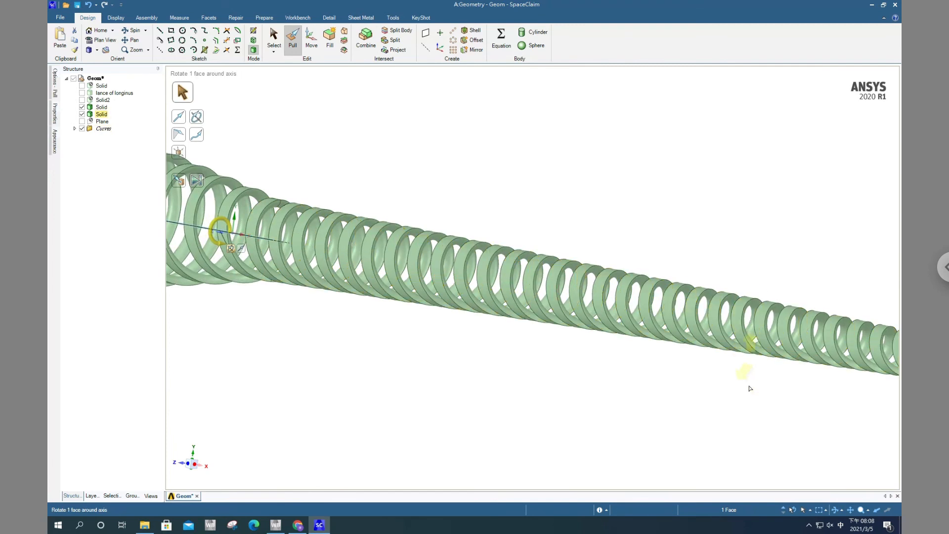
Turn on the revolve helix option for the selected tail end face.
left_click_drag(779, 438, 765, 430)
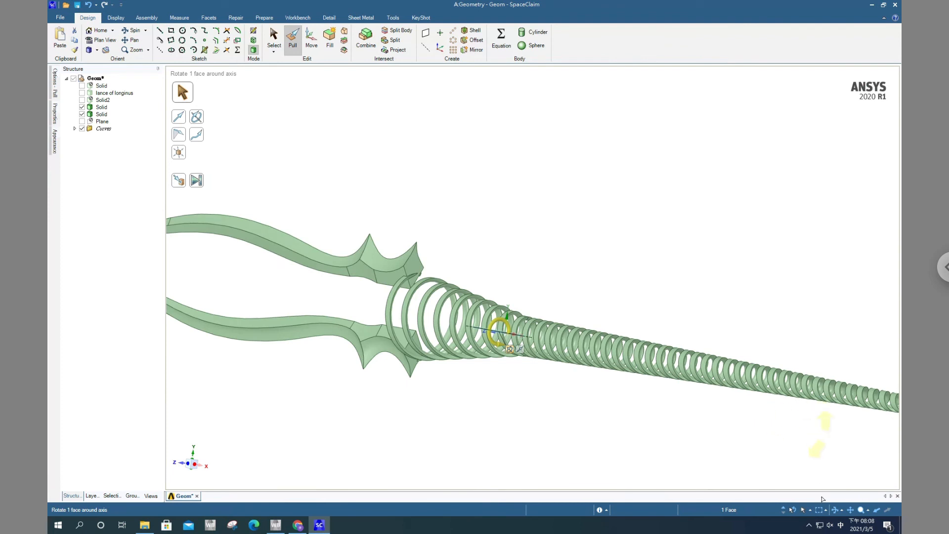
left_click(850, 510)
left_click_drag(837, 462, 594, 417)
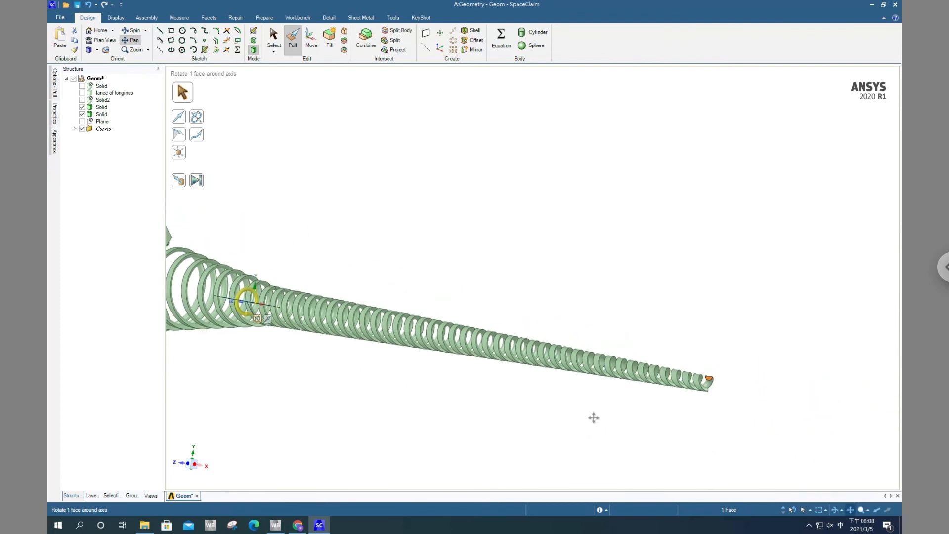
left_click(55, 82)
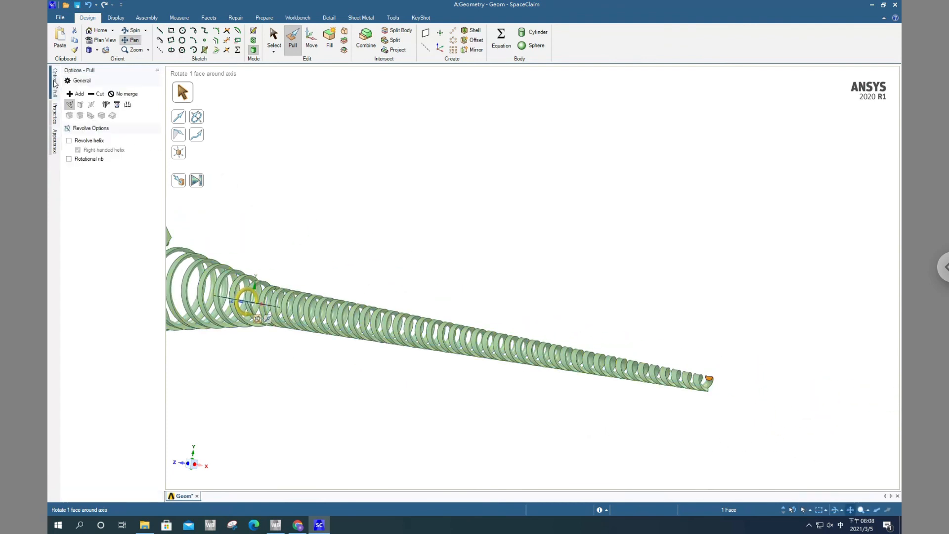
left_click(68, 141)
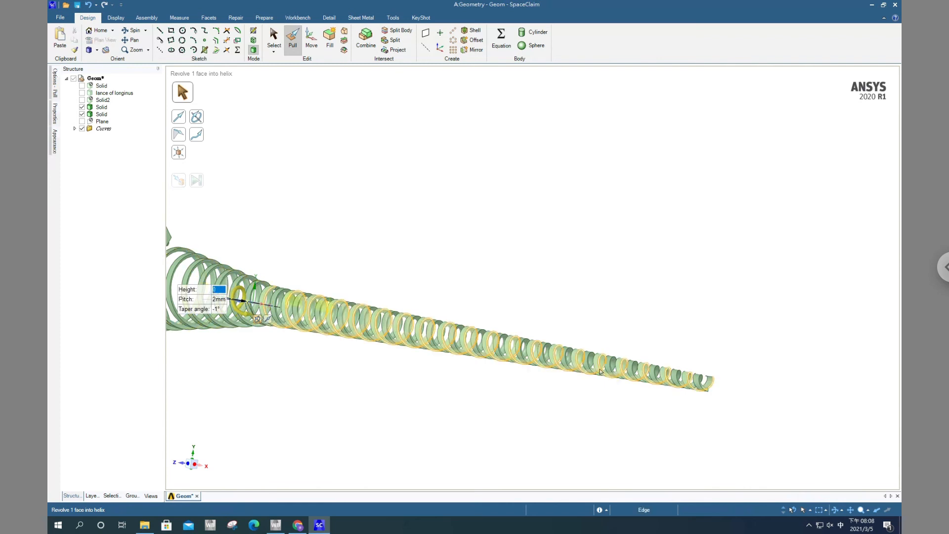
Extend the first strand's tail end as a helix with height -10, pitch 2 mm and taper angle -1°.
middle_click_drag(730, 388, 725, 375)
scroll(733, 393, "up", 3)
scroll(736, 404, "up", 2)
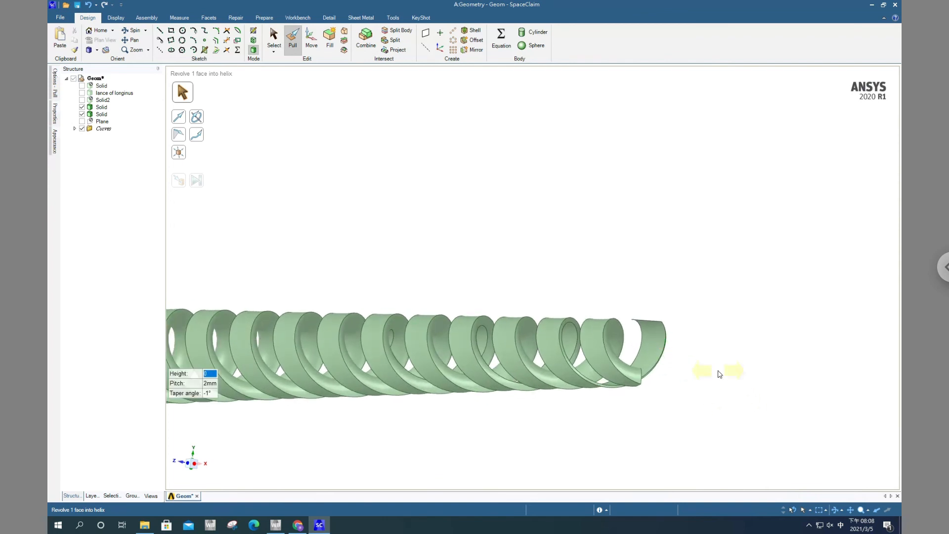
scroll(720, 371, "down", 3)
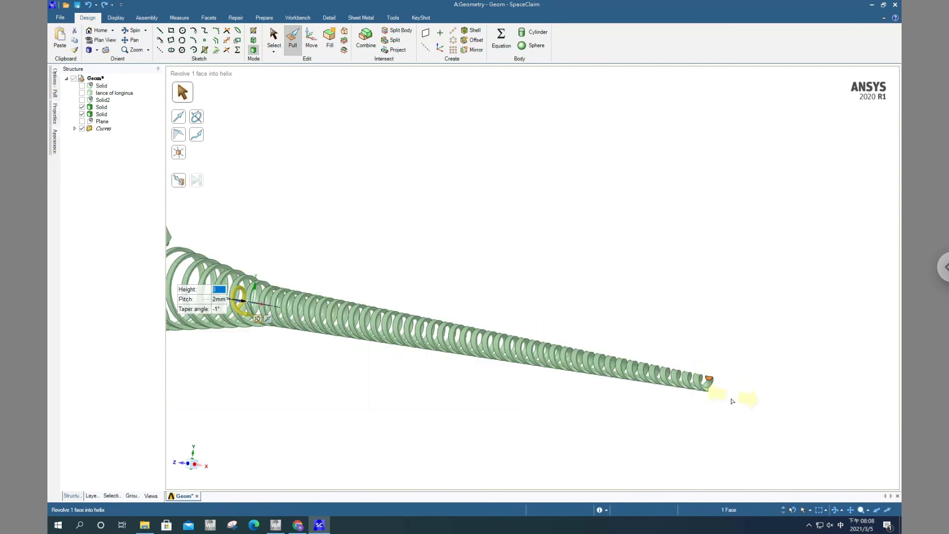
scroll(733, 401, "up", 3)
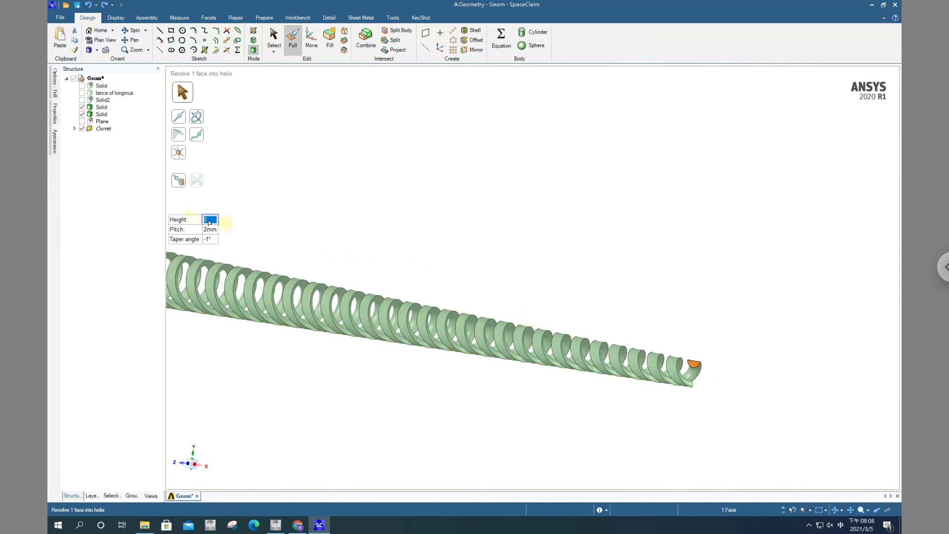
left_click(208, 222)
type("-10")
key("Return")
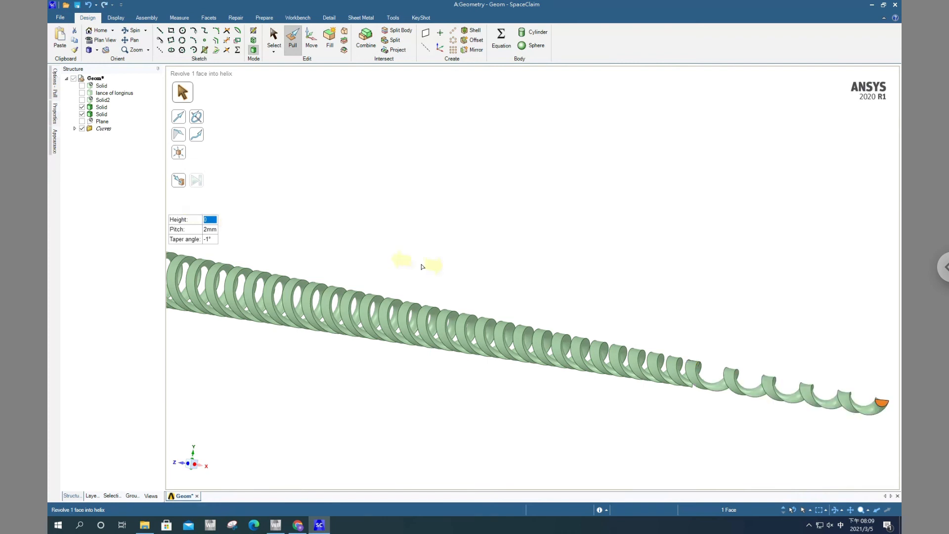
Extend the second strand's tail end face as a helix with height -10, pitch 2 mm and taper angle -1°.
middle_click_drag(746, 424, 718, 300)
middle_click_drag(716, 435, 684, 430)
left_click(694, 424)
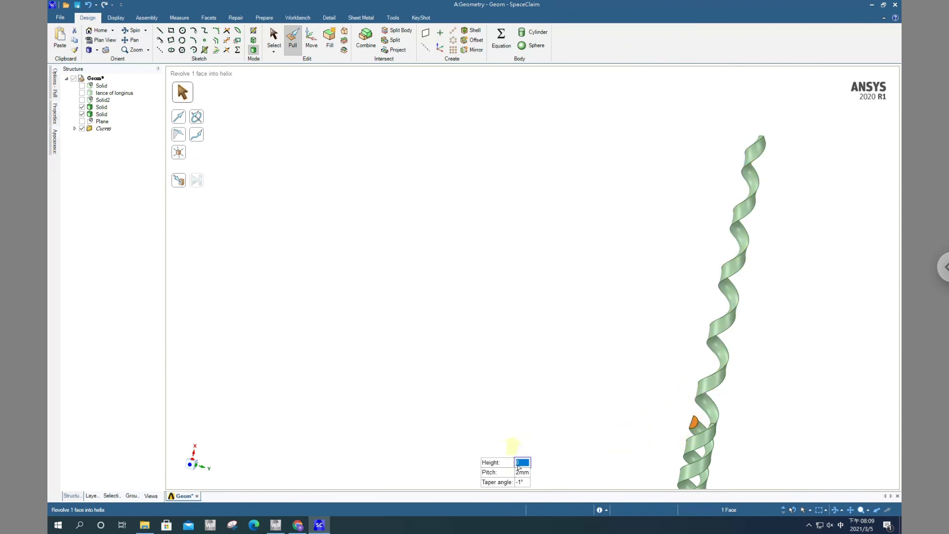
type("-10")
key("Return")
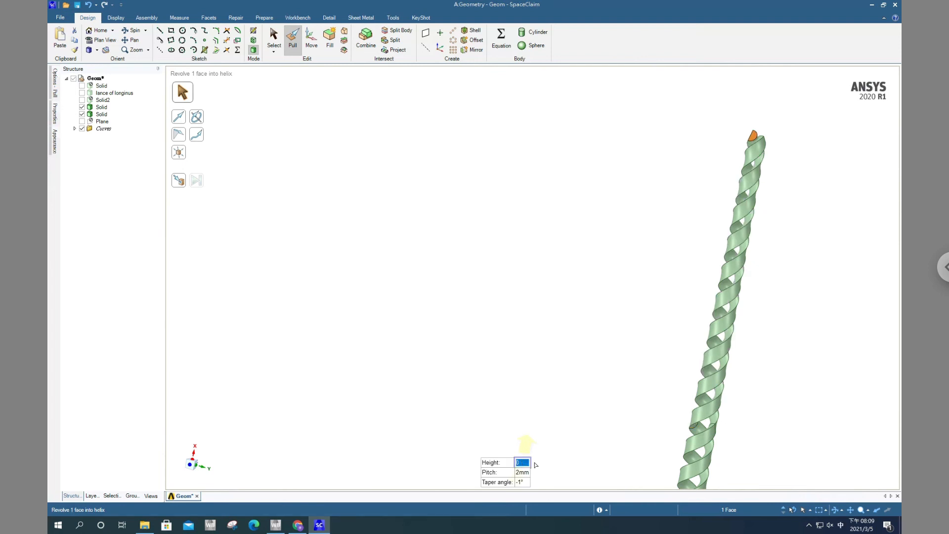
Inspect the extended tail tip and undo the height -10 helix extensions of both strands.
middle_click_drag(809, 313, 758, 410)
scroll(707, 346, "up", 5)
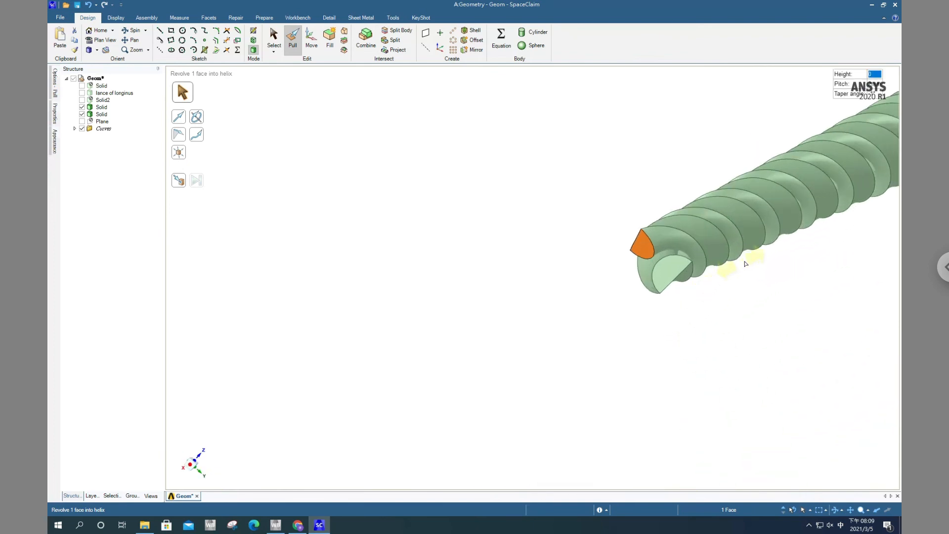
middle_click_drag(780, 289, 804, 295)
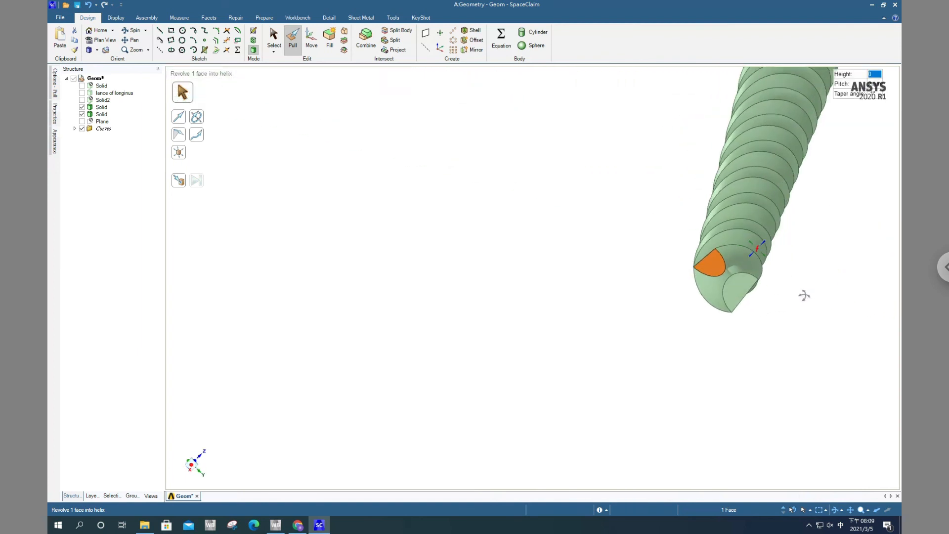
scroll(796, 296, "down", 5)
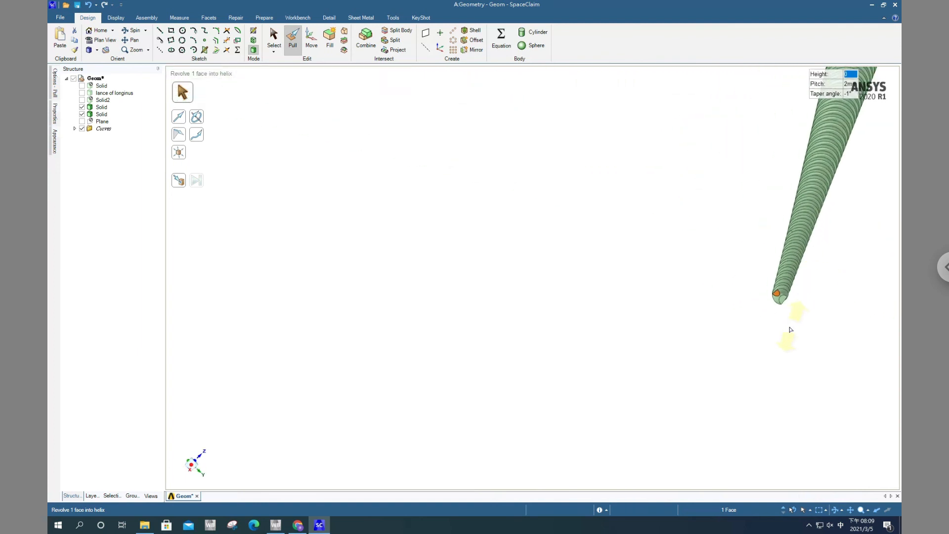
key("Left")
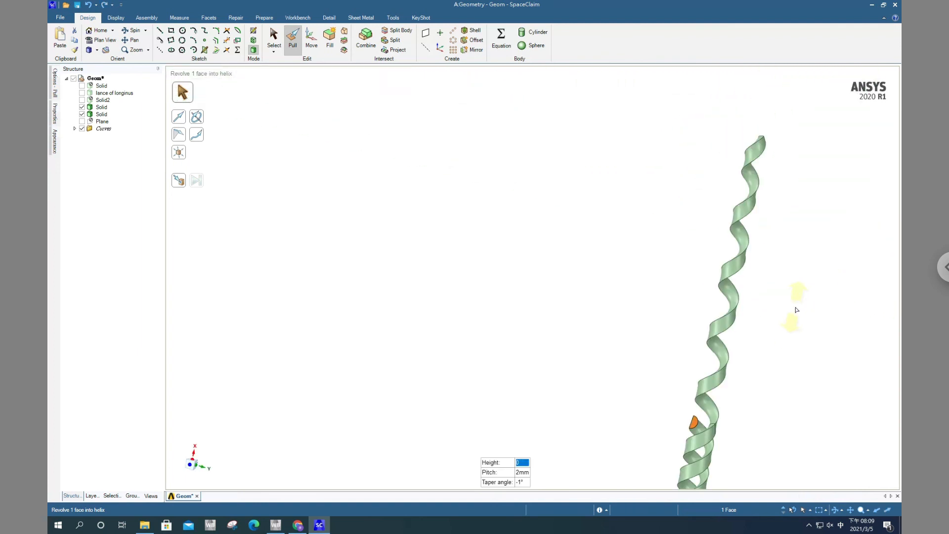
key("Left")
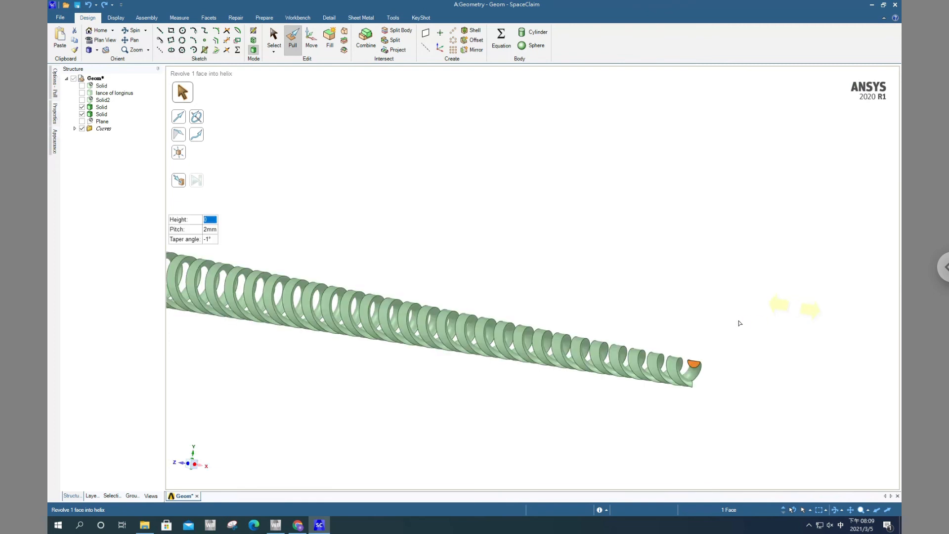
Extend the first strand's tail end as a helix with height -20, pitch 2 mm and taper angle -1°.
key("shift")
type("-2")
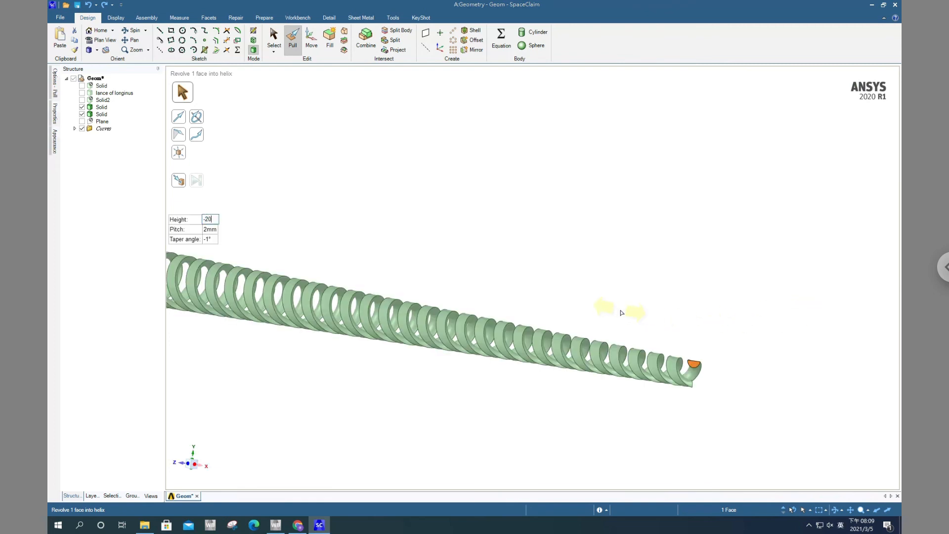
key("Return")
Try to extend the second strand helically from an edge of its tail end face.
middle_click_drag(697, 353, 676, 327)
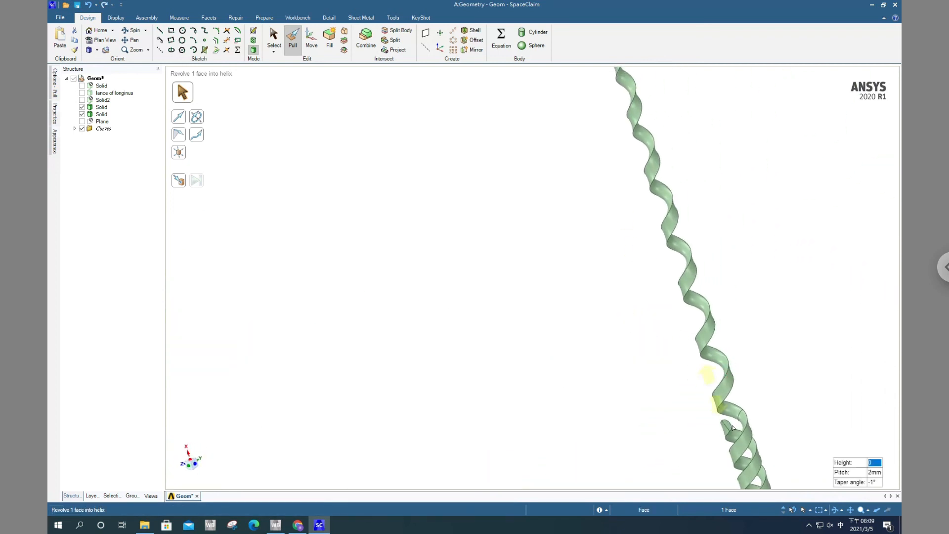
left_click(726, 425)
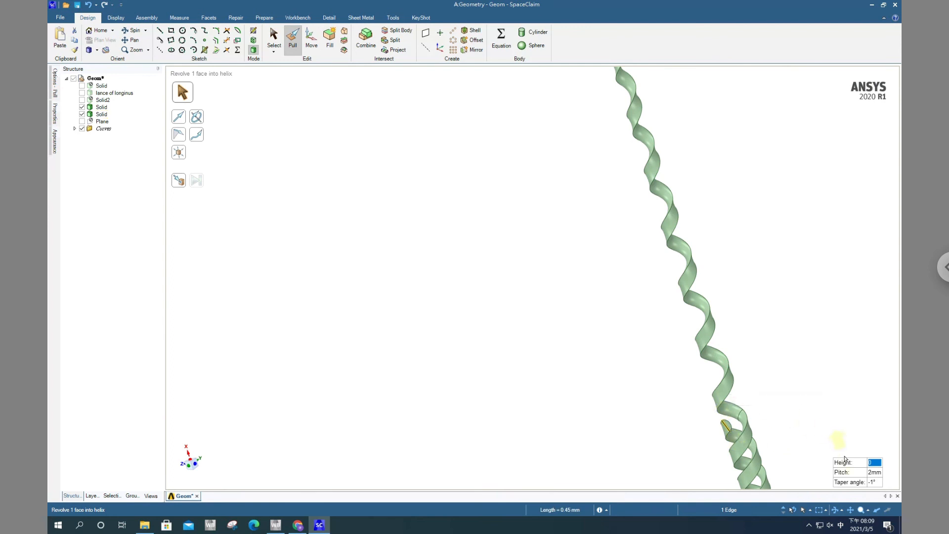
type("-2")
key("Return")
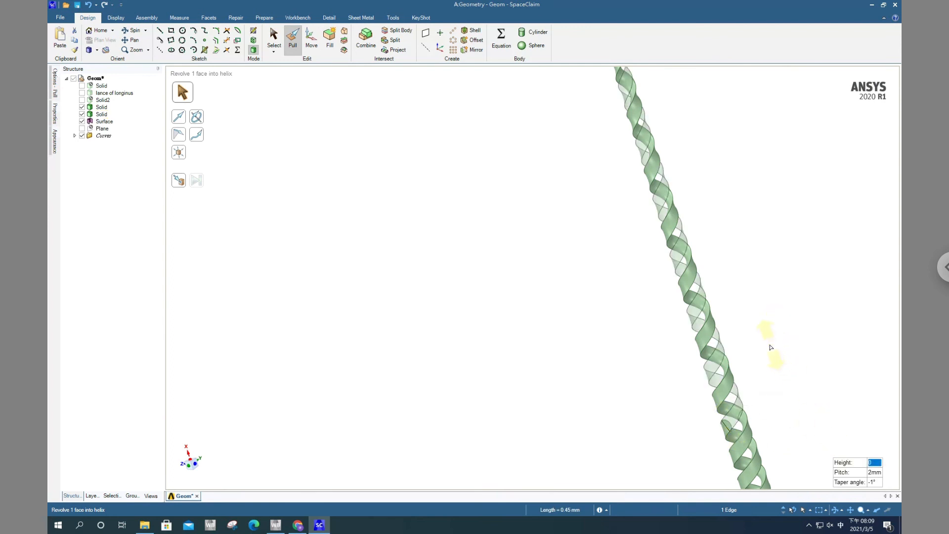
key("ctrl+z")
Extend the second strand's tail end face as a helix matching the first strand's extension, with pitch 2 mm and taper angle -1°.
left_click(726, 426)
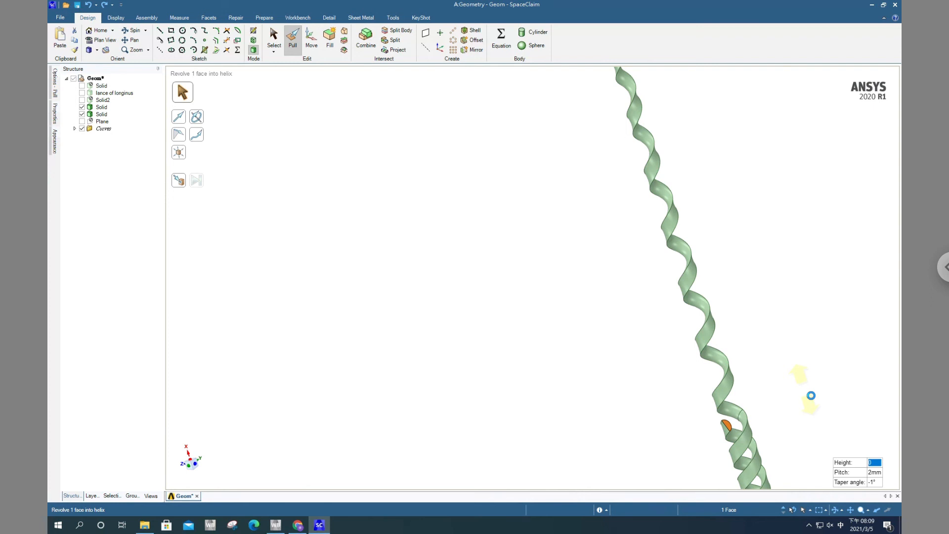
key("ctrl+z")
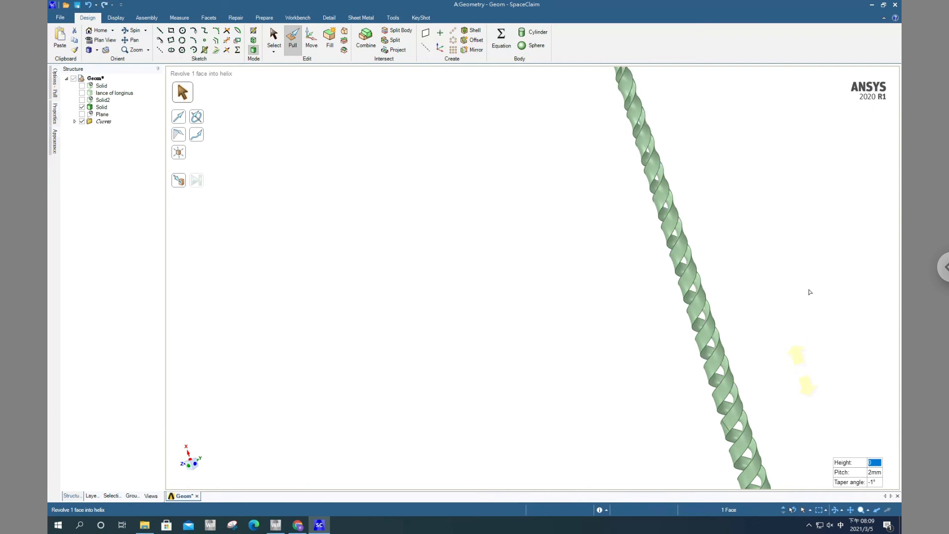
middle_click_drag(810, 292, 799, 375)
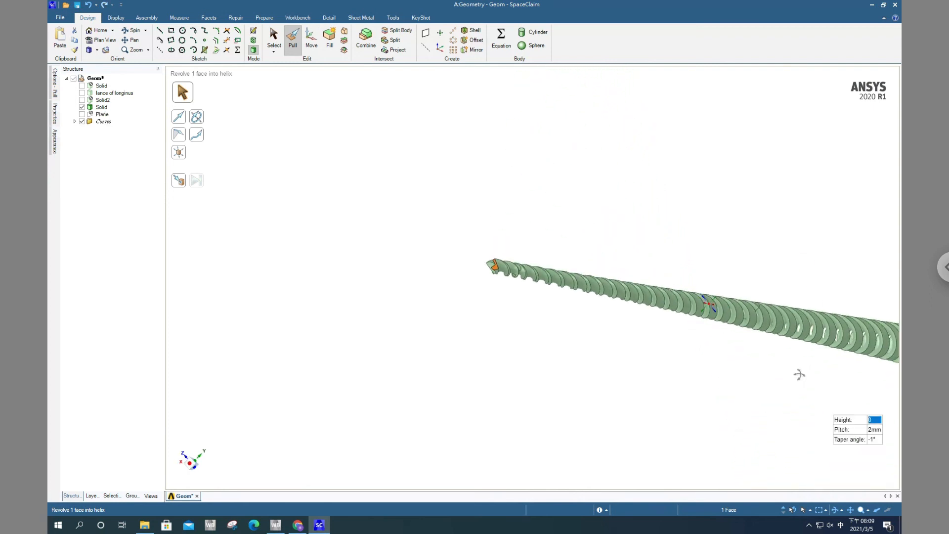
left_click(348, 217)
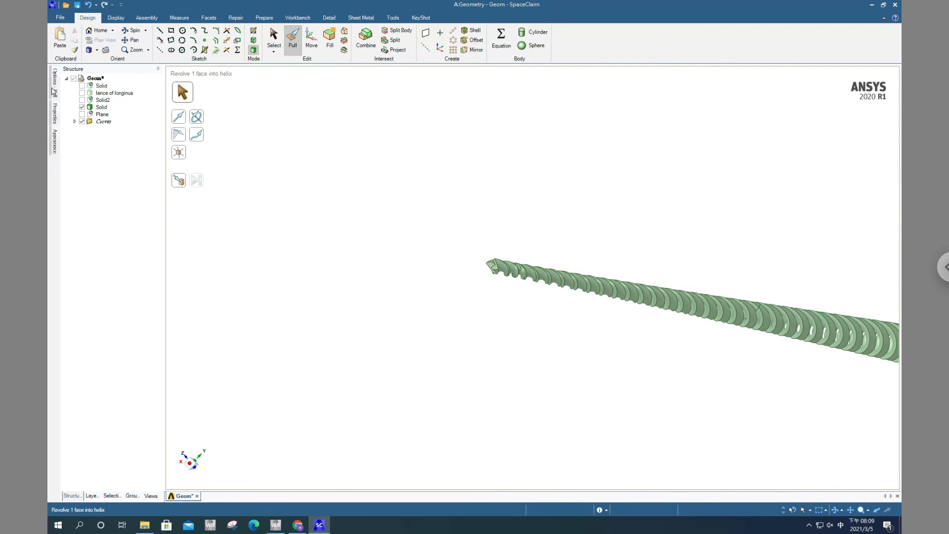
Examine the merged lance body from several sides, from the extended tail to the blade tips.
left_click(98, 107)
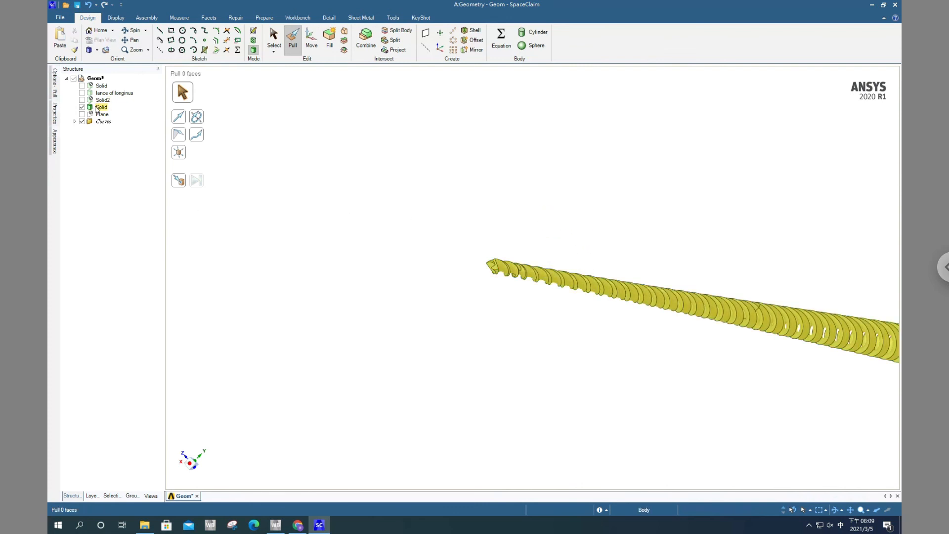
left_click(663, 375)
scroll(678, 377, "down", 5)
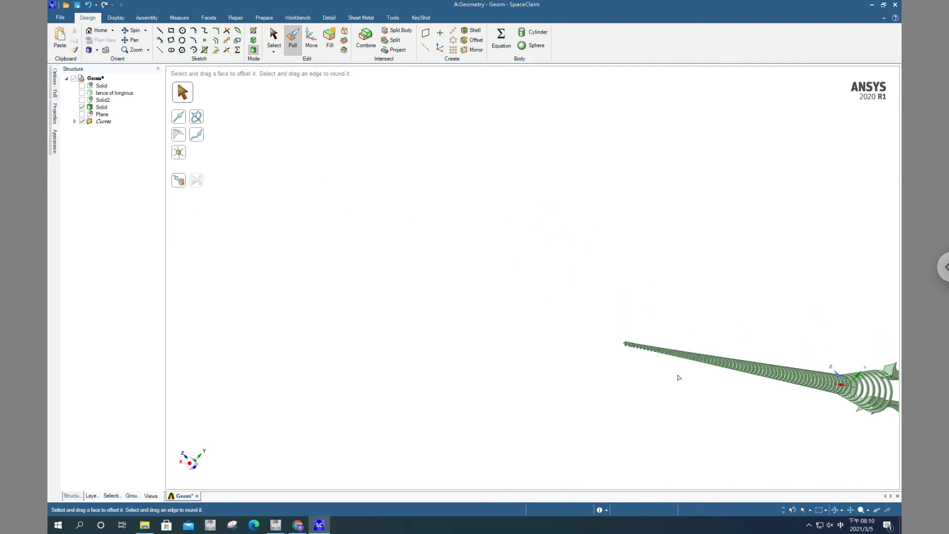
left_click(850, 510)
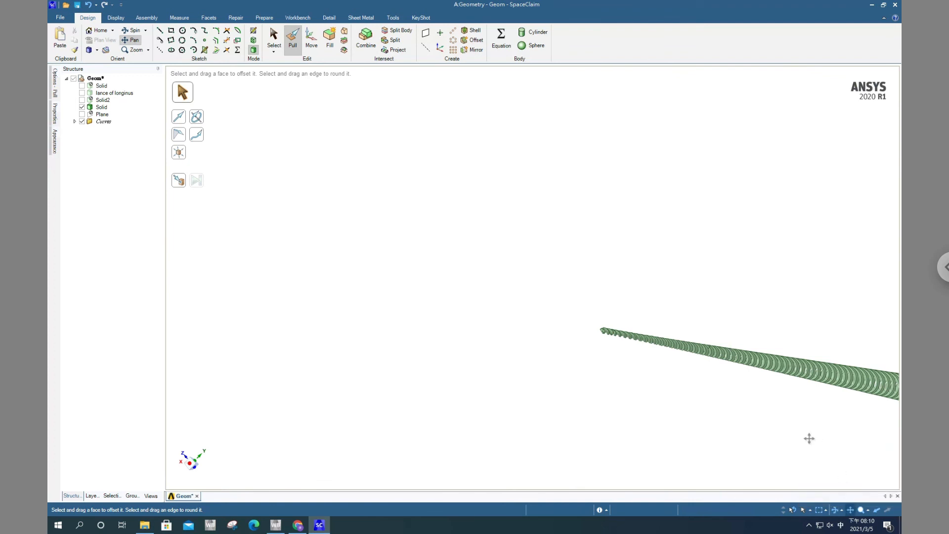
left_click_drag(808, 438, 415, 330)
middle_click_drag(602, 361, 530, 406)
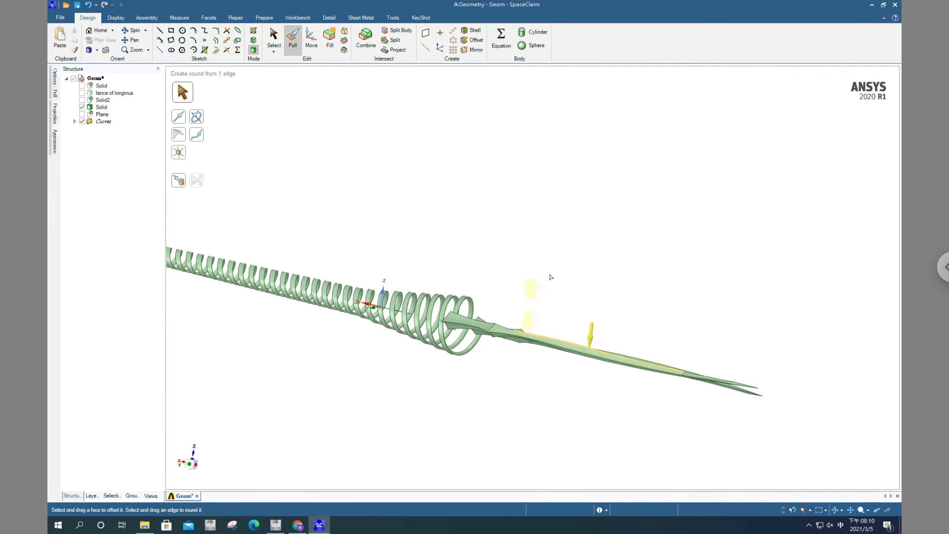
middle_click_drag(551, 275, 562, 331)
scroll(513, 331, "up", 5)
scroll(499, 338, "down", 5)
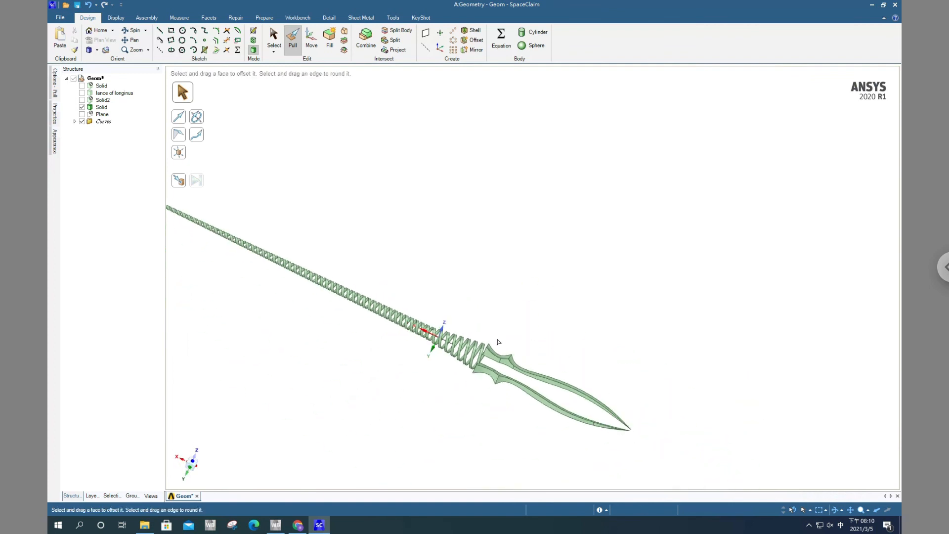
Colour the whole lance solid red from the basic colours, applied to the body.
left_click(506, 352)
left_click(679, 391)
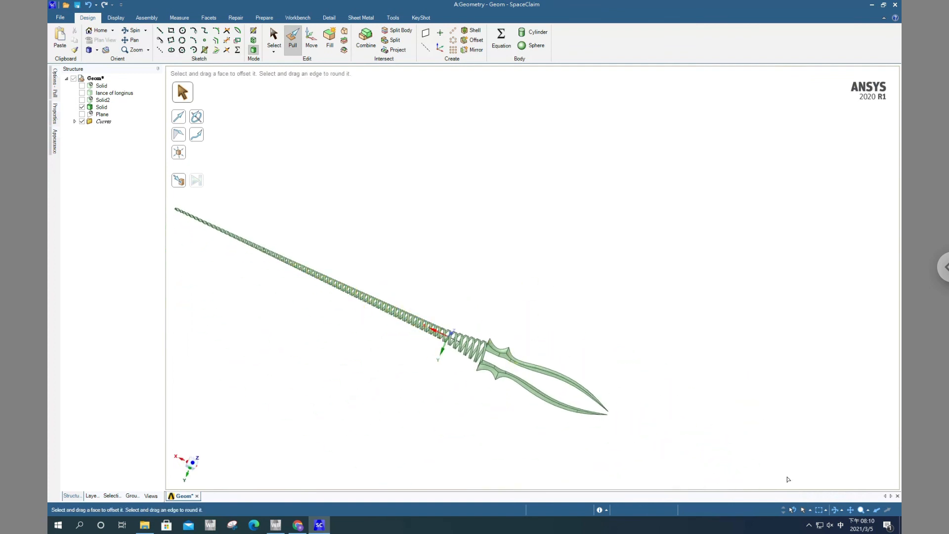
left_click(850, 510)
left_click_drag(643, 310, 711, 306)
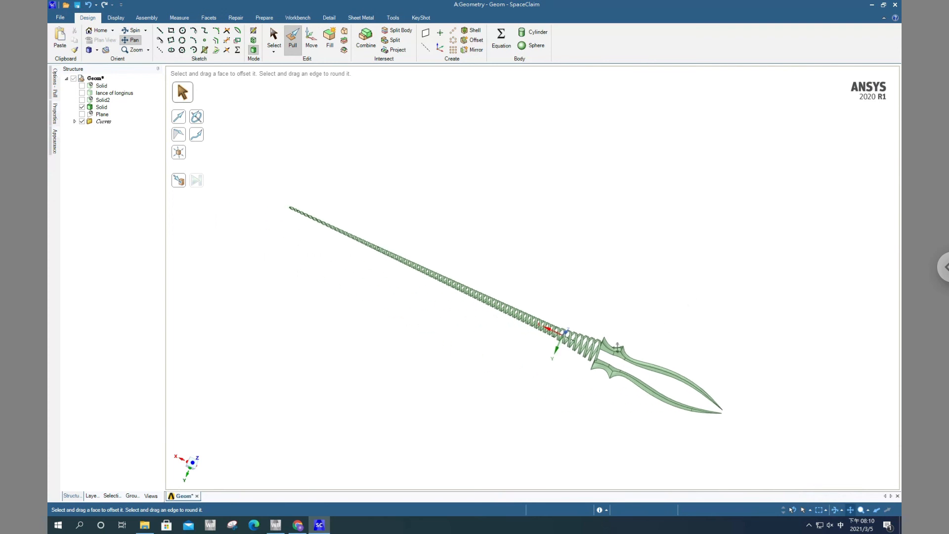
left_click(274, 40)
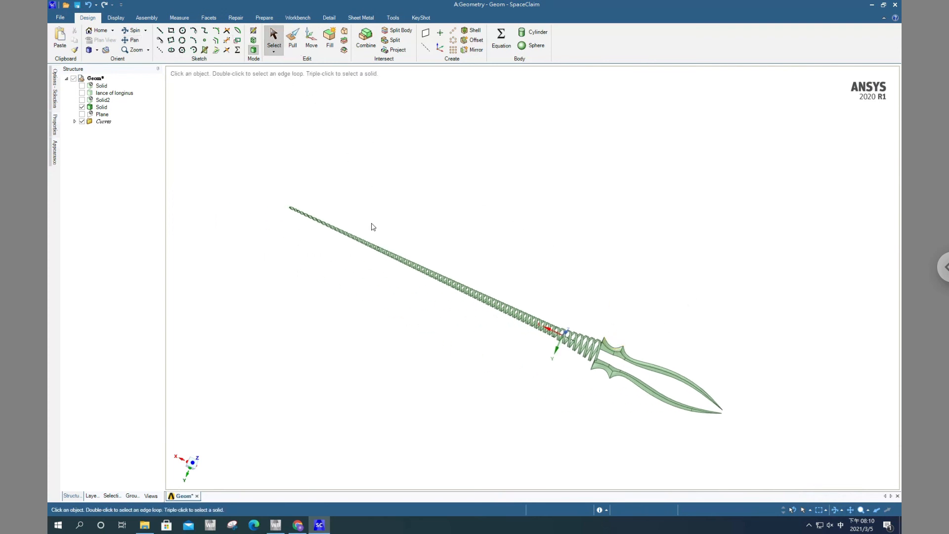
left_click(102, 107)
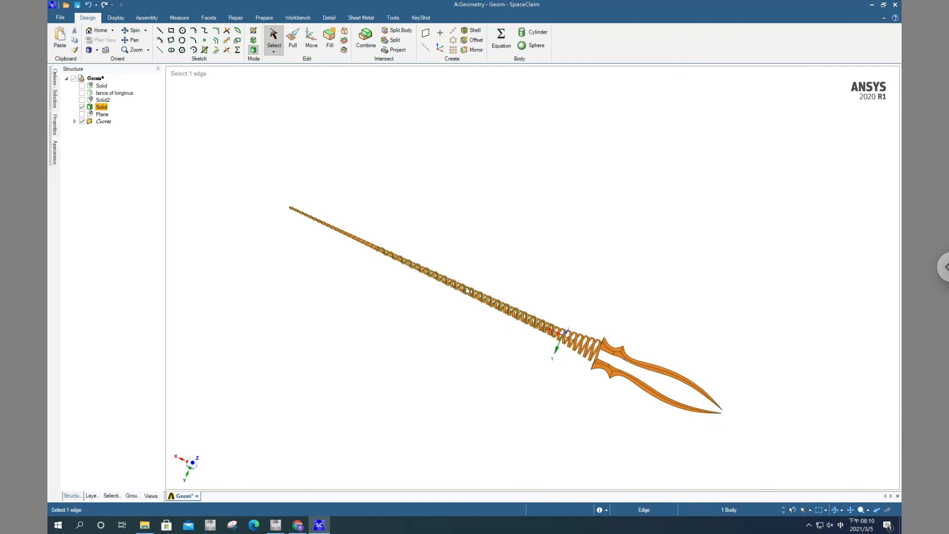
right_click(467, 290)
left_click(479, 275)
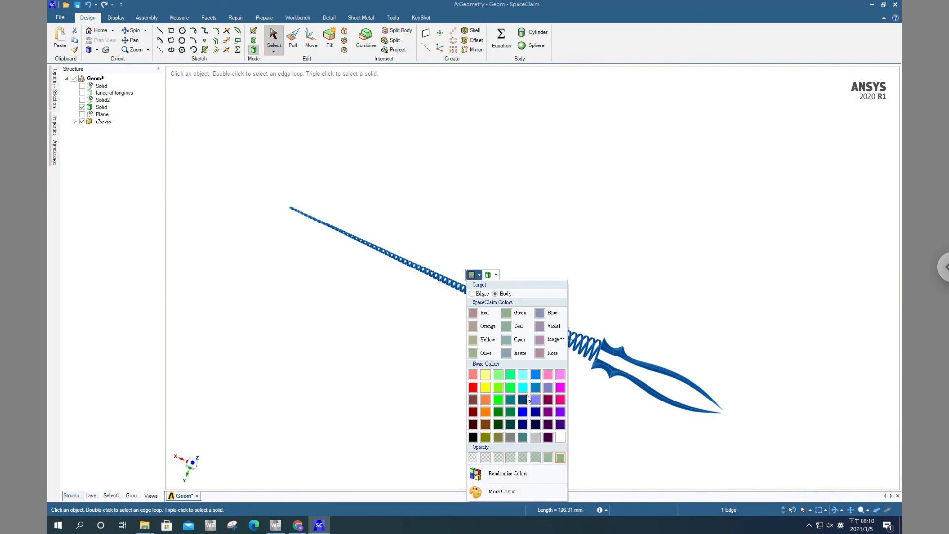
left_click(476, 389)
left_click(536, 261)
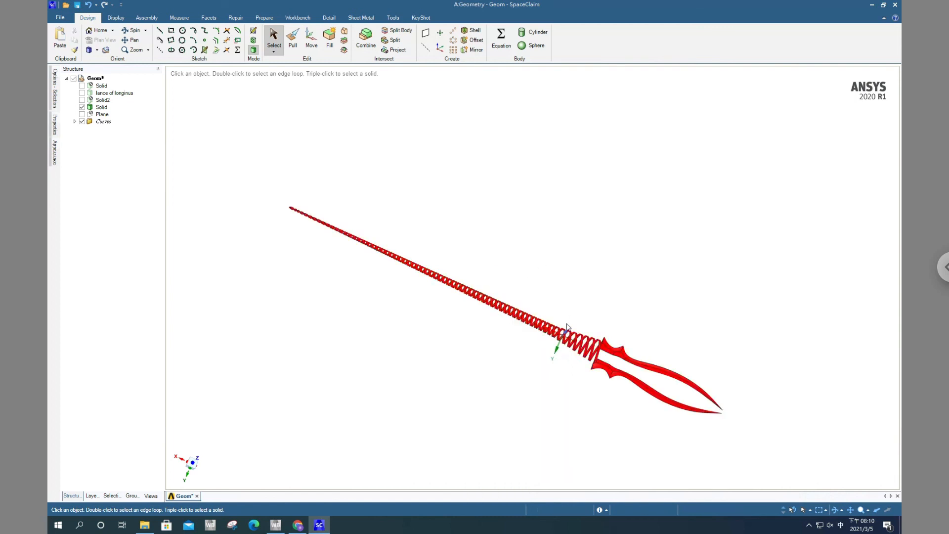
Hide the Curves group of the design so only the lance solid is displayed.
scroll(568, 322, "up", 3)
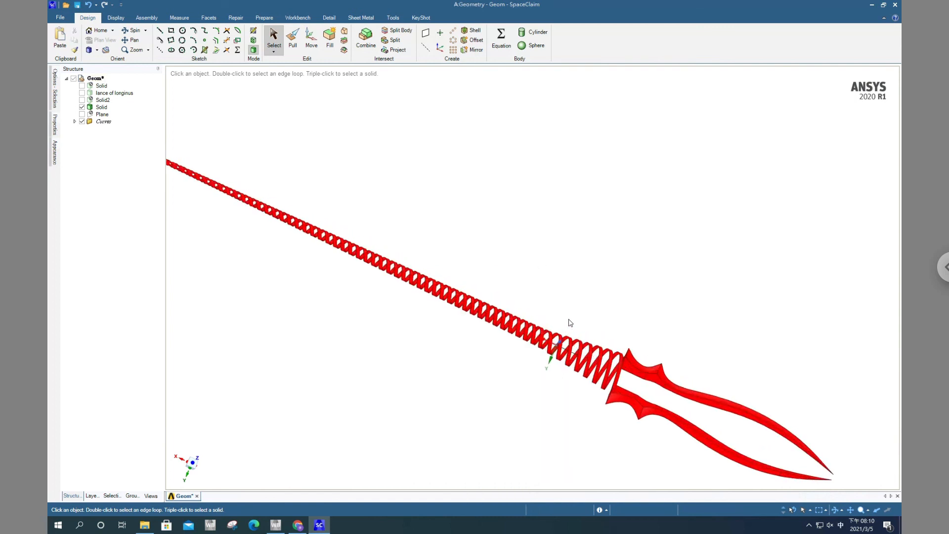
left_click(82, 121)
scroll(672, 368, "up", 2)
scroll(737, 398, "up", 3)
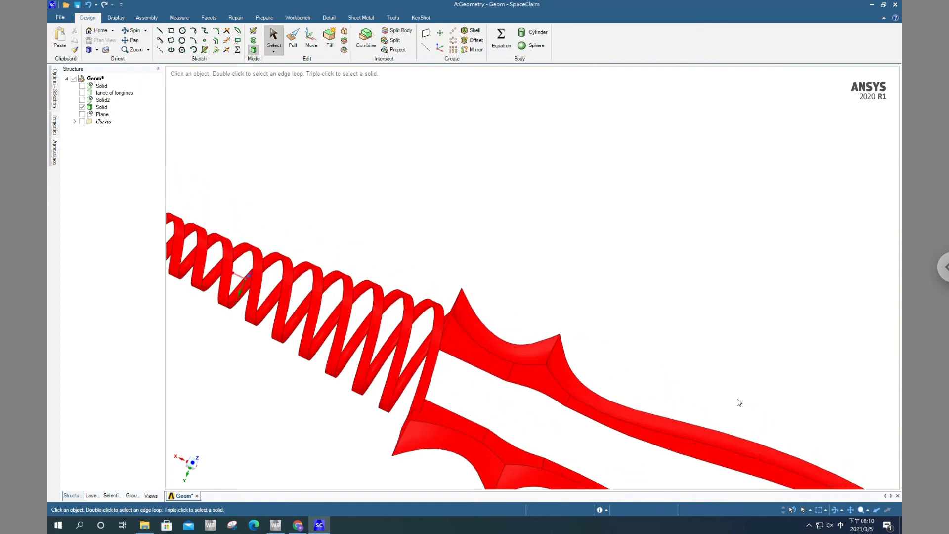
middle_click_drag(684, 381, 680, 370)
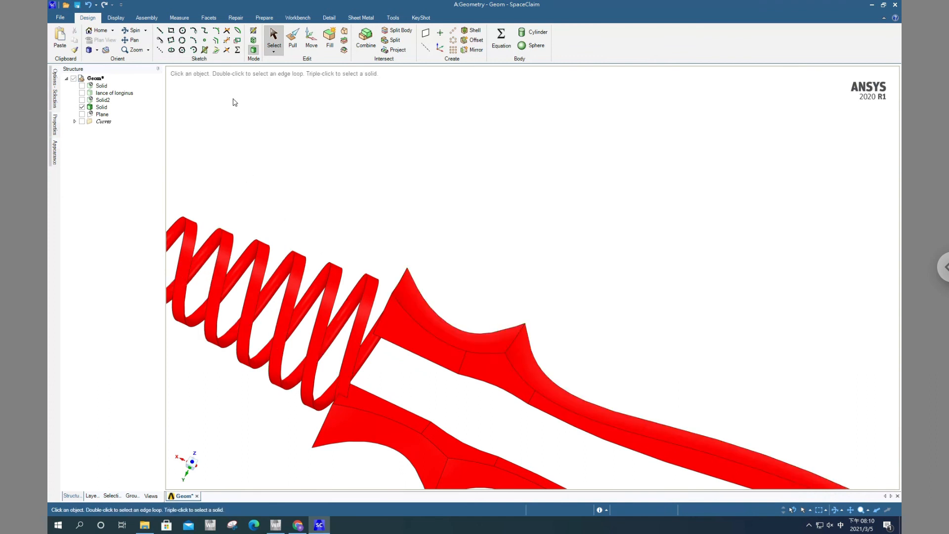
Turn off the display of silhouette, solid and surface edges on the model.
left_click(117, 18)
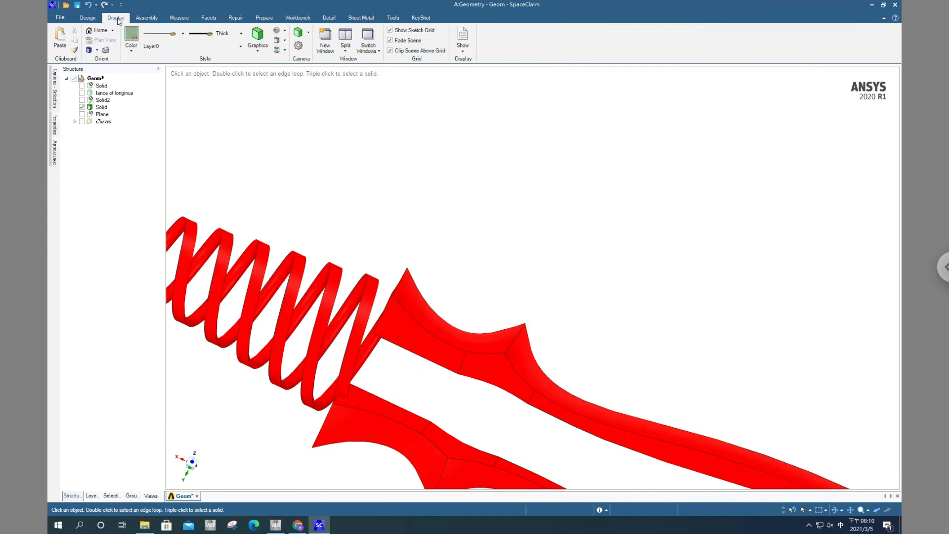
left_click(282, 51)
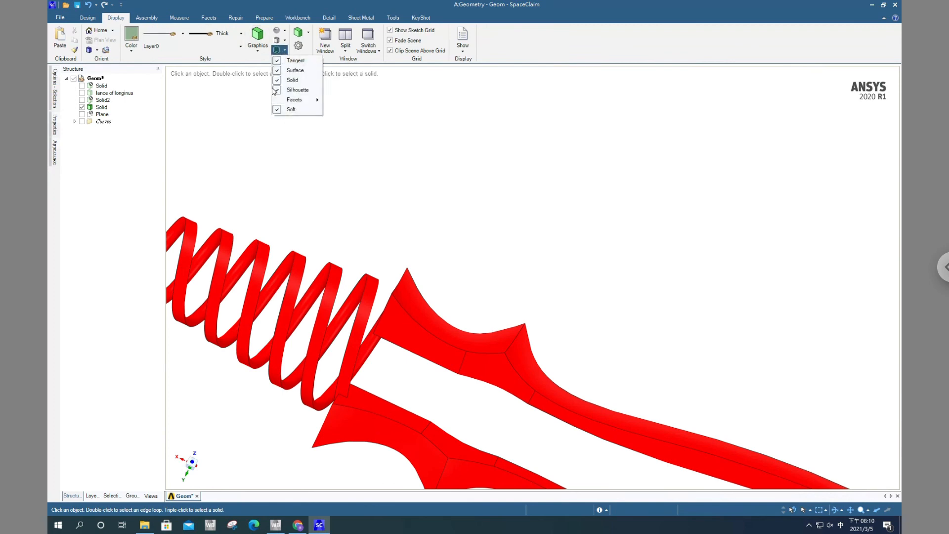
left_click(276, 91)
left_click(279, 50)
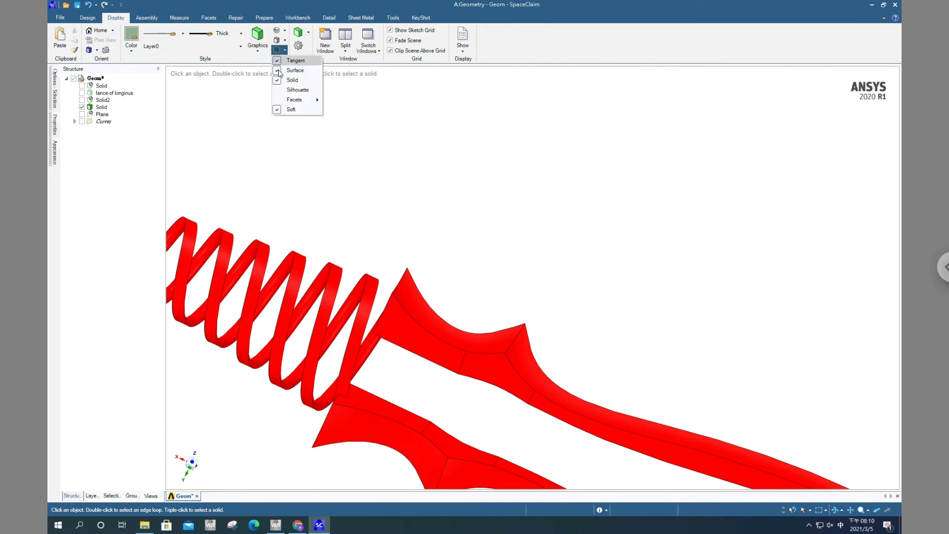
left_click(277, 80)
left_click(279, 50)
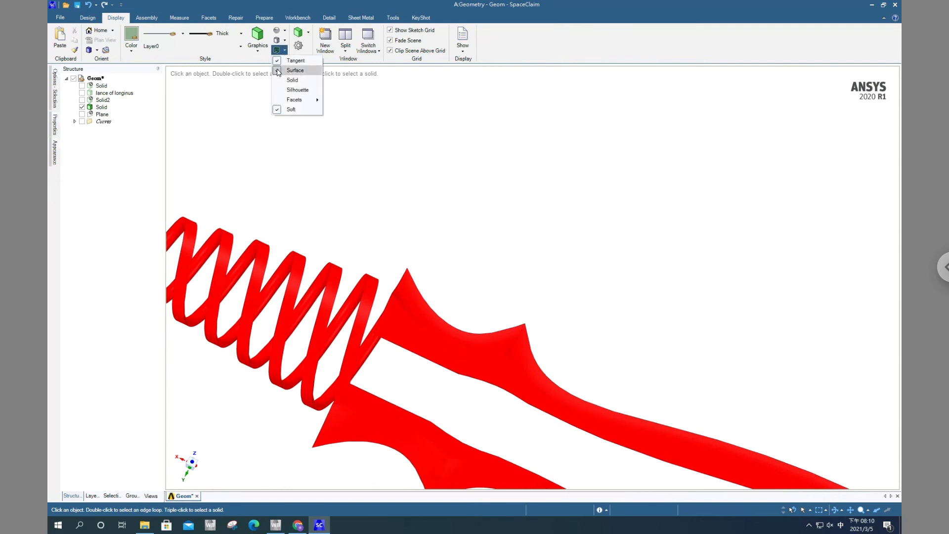
left_click(277, 70)
scroll(524, 270, "down", 5)
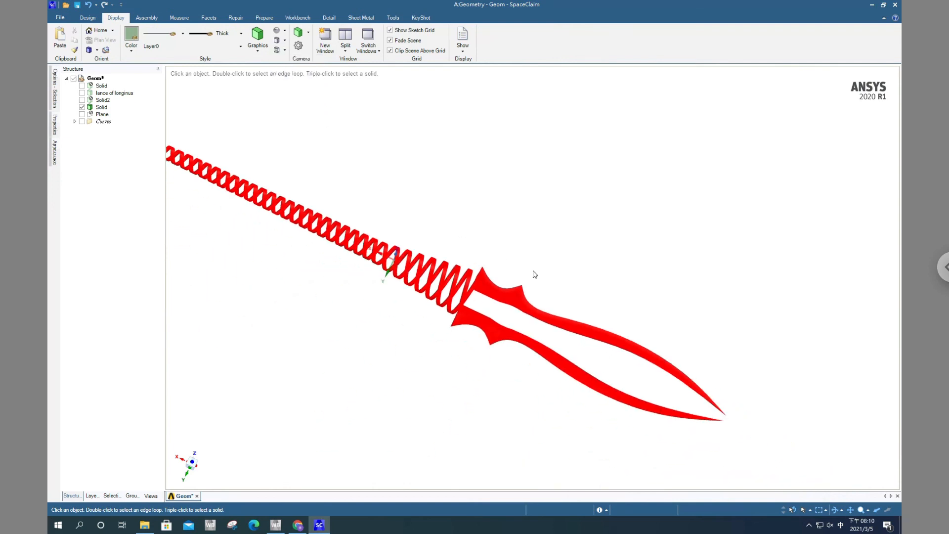
middle_click_drag(437, 232, 422, 195)
scroll(508, 282, "up", 5)
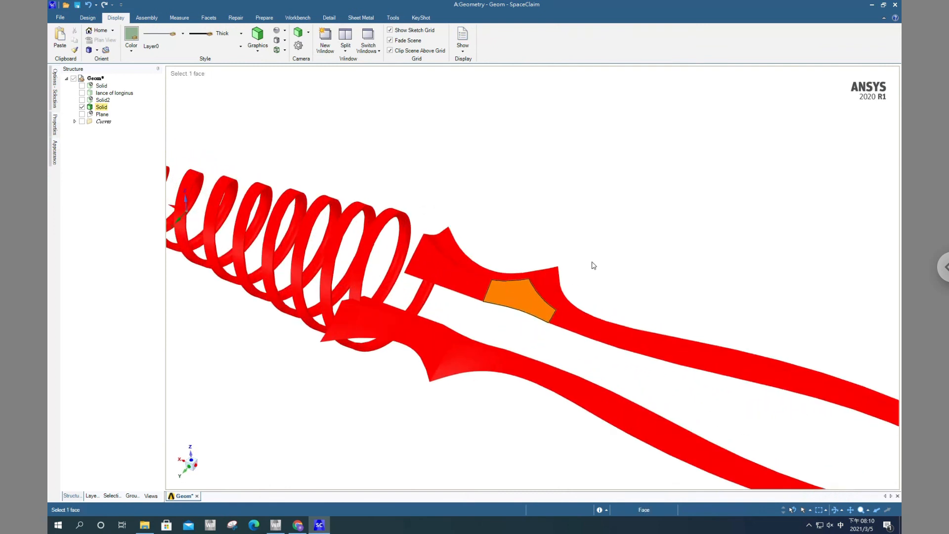
Undo hiding the curves and turn the surface, solid and silhouette edge display back on.
key("h")
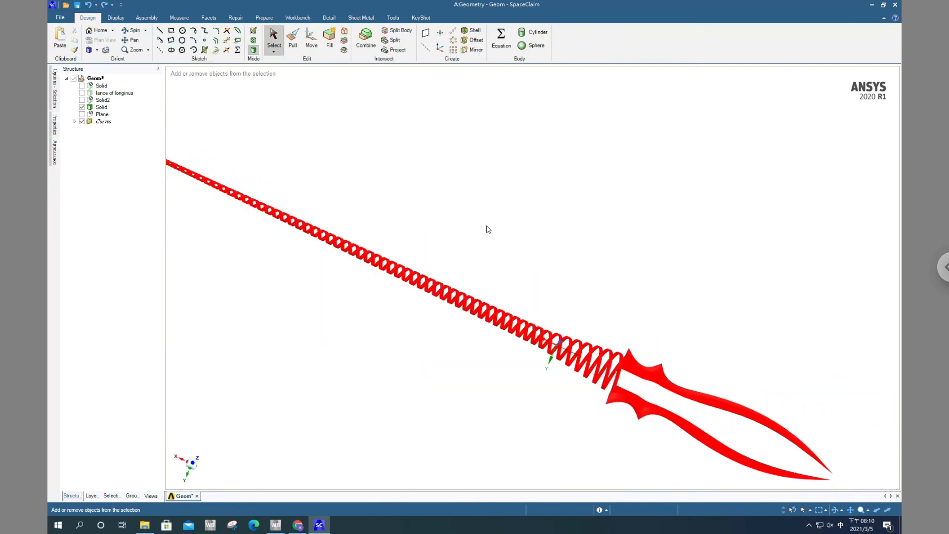
left_click(115, 17)
left_click(280, 53)
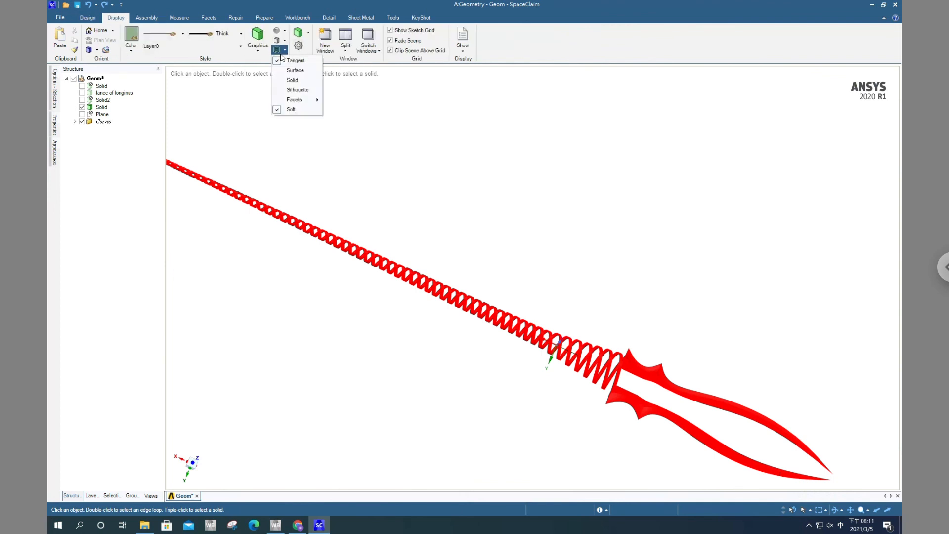
left_click(280, 50)
left_click(280, 49)
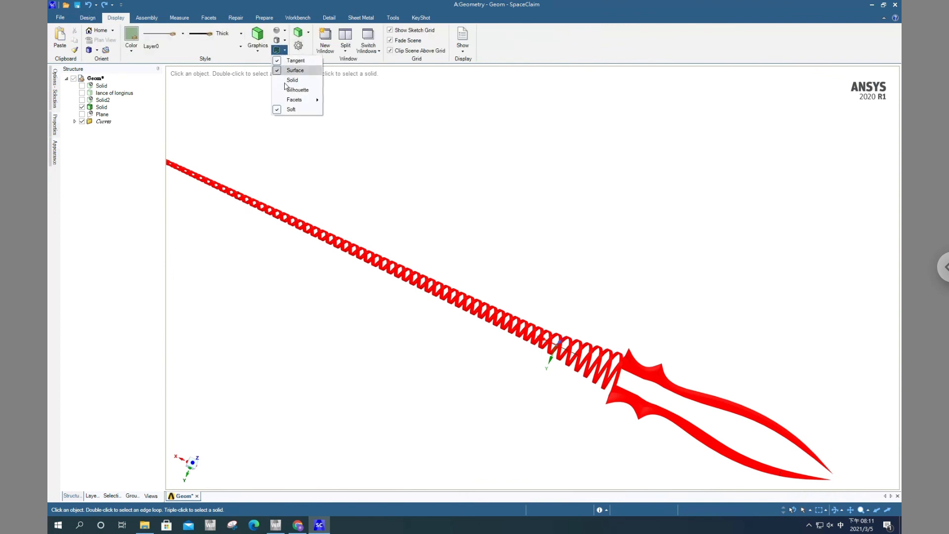
left_click(292, 89)
left_click(280, 53)
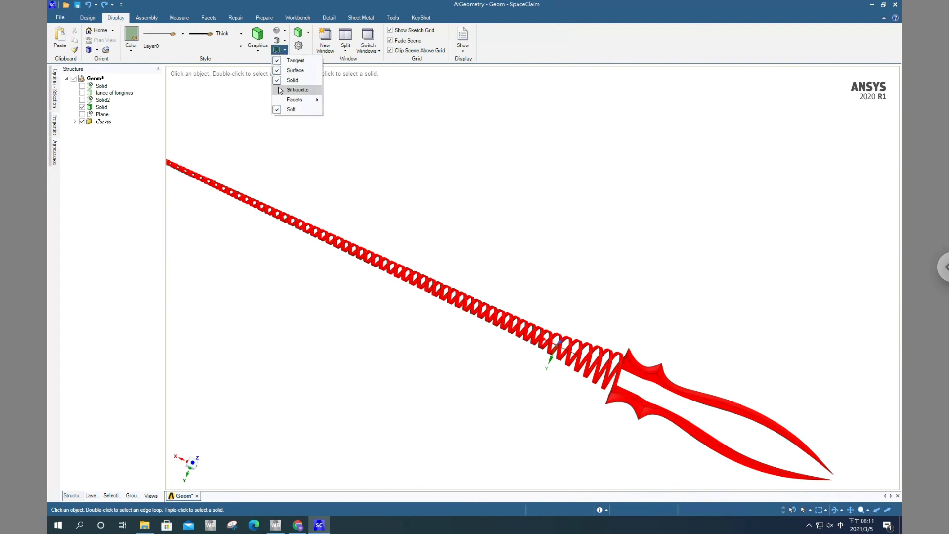
left_click(291, 89)
Examine the red lance along its double helix, from the narrow tail to the blades.
scroll(566, 233, "up", 2)
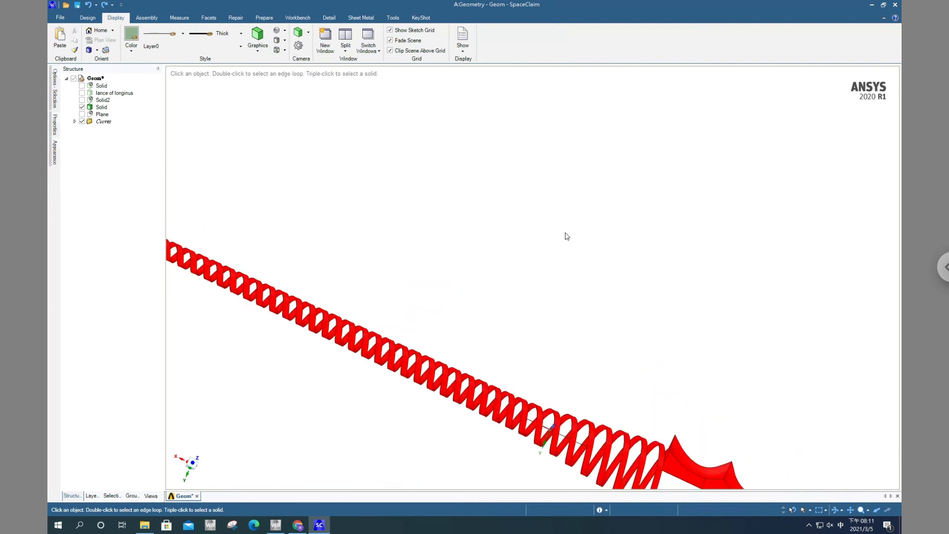
scroll(564, 240, "down", 3)
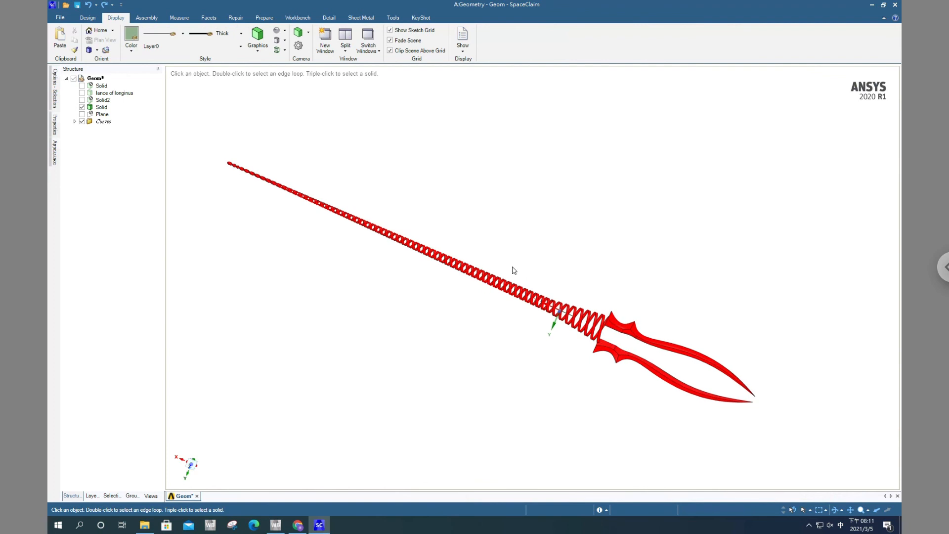
scroll(514, 267, "up", 3)
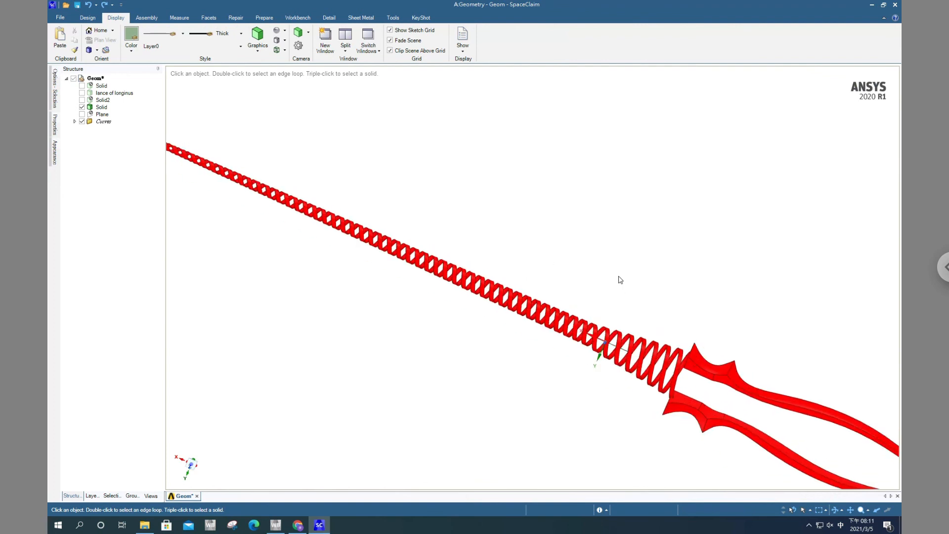
scroll(603, 267, "up", 1)
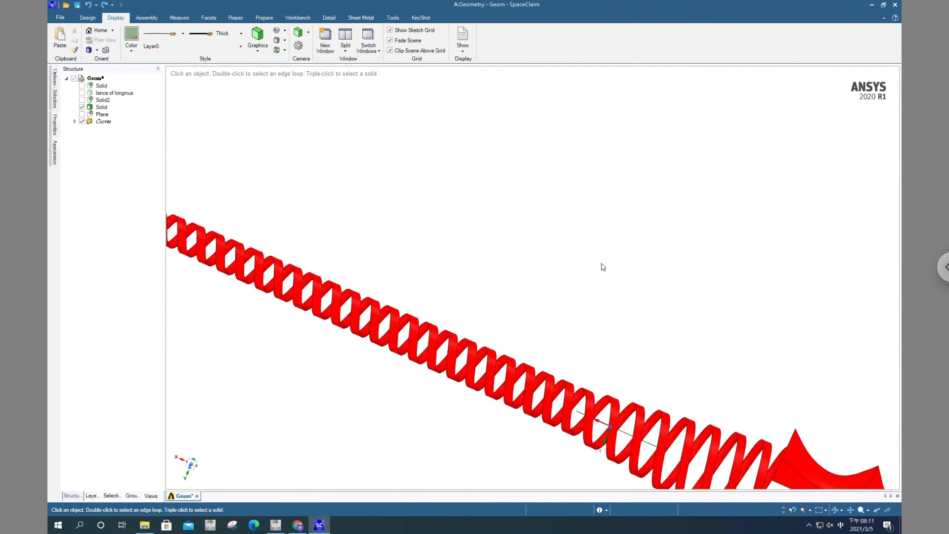
scroll(603, 267, "down", 2)
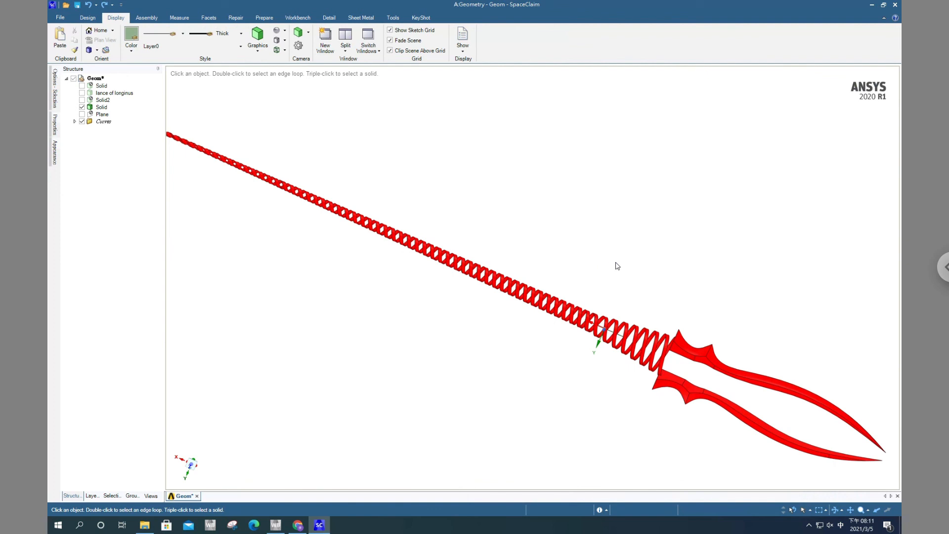
scroll(621, 266, "down", 1)
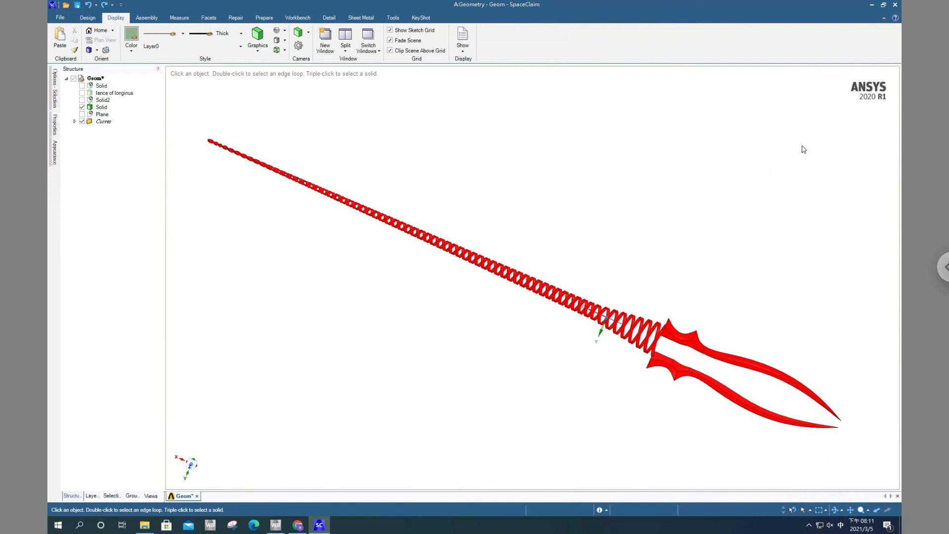